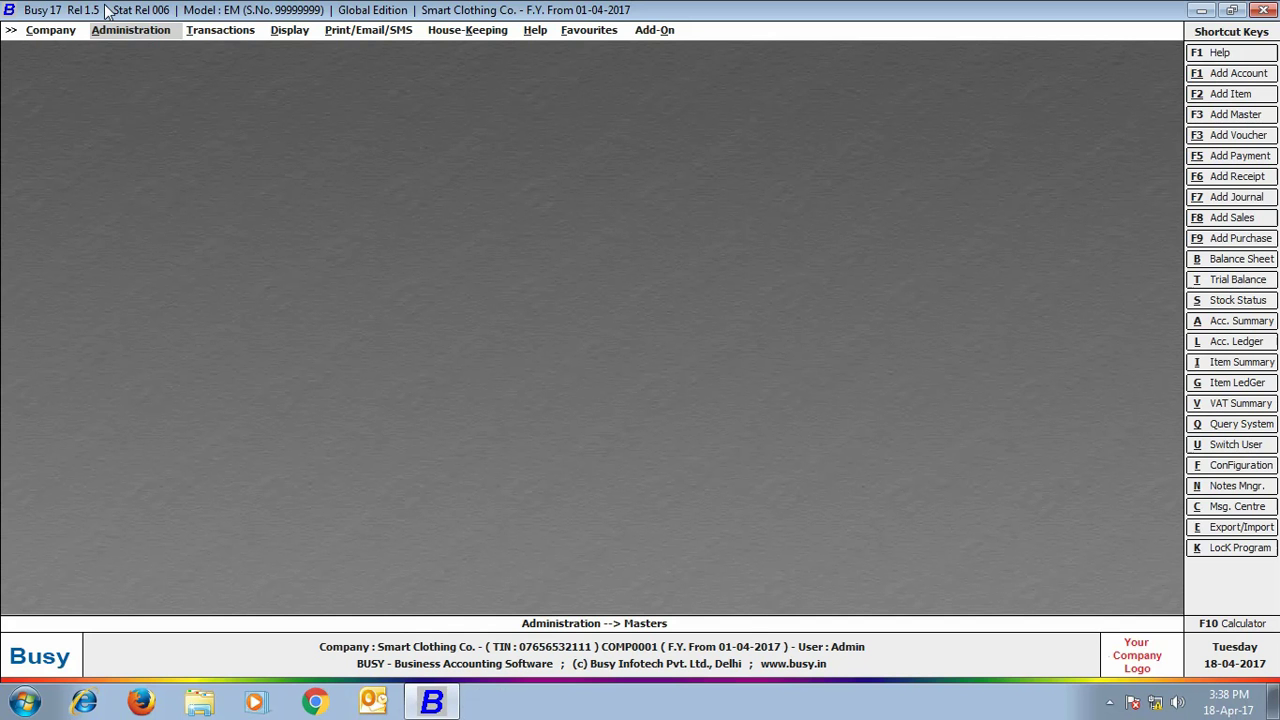
Open the Administration menu to reach the configuration settings.
click(137, 36)
Tick Enable TDS Reporting in the TDS/TCS section of Features / Options.
click(160, 66)
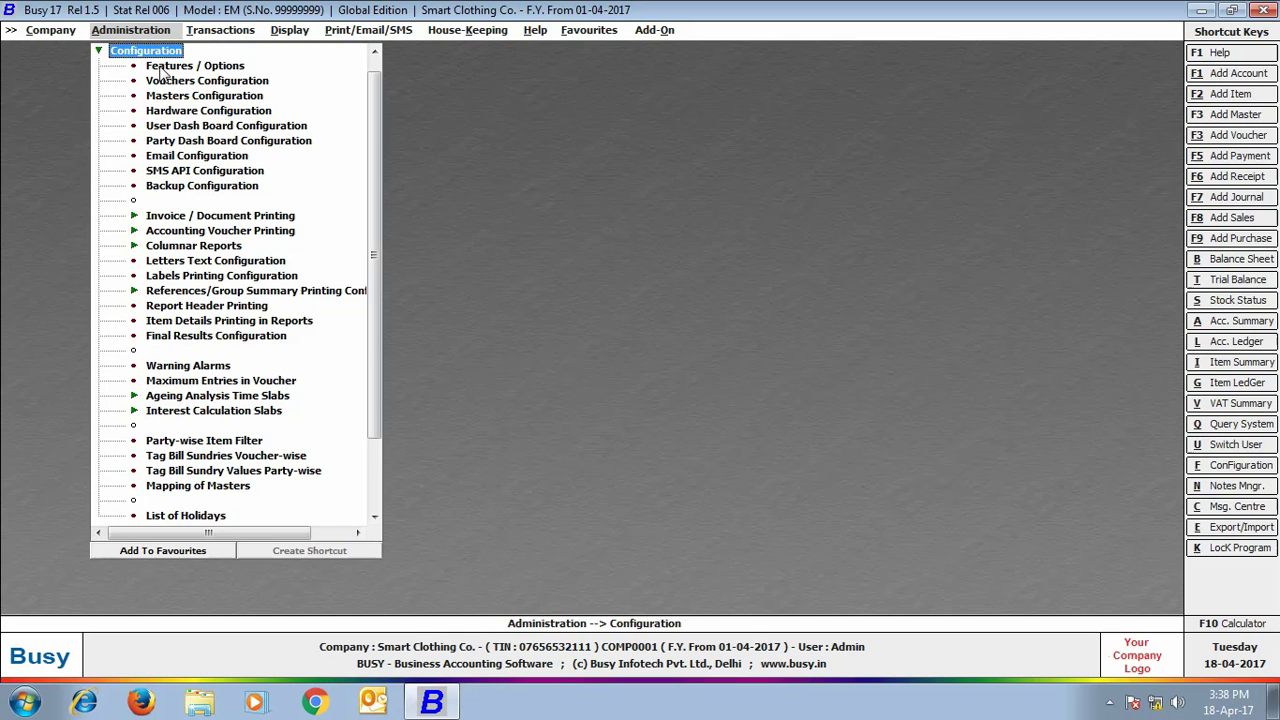
click(162, 67)
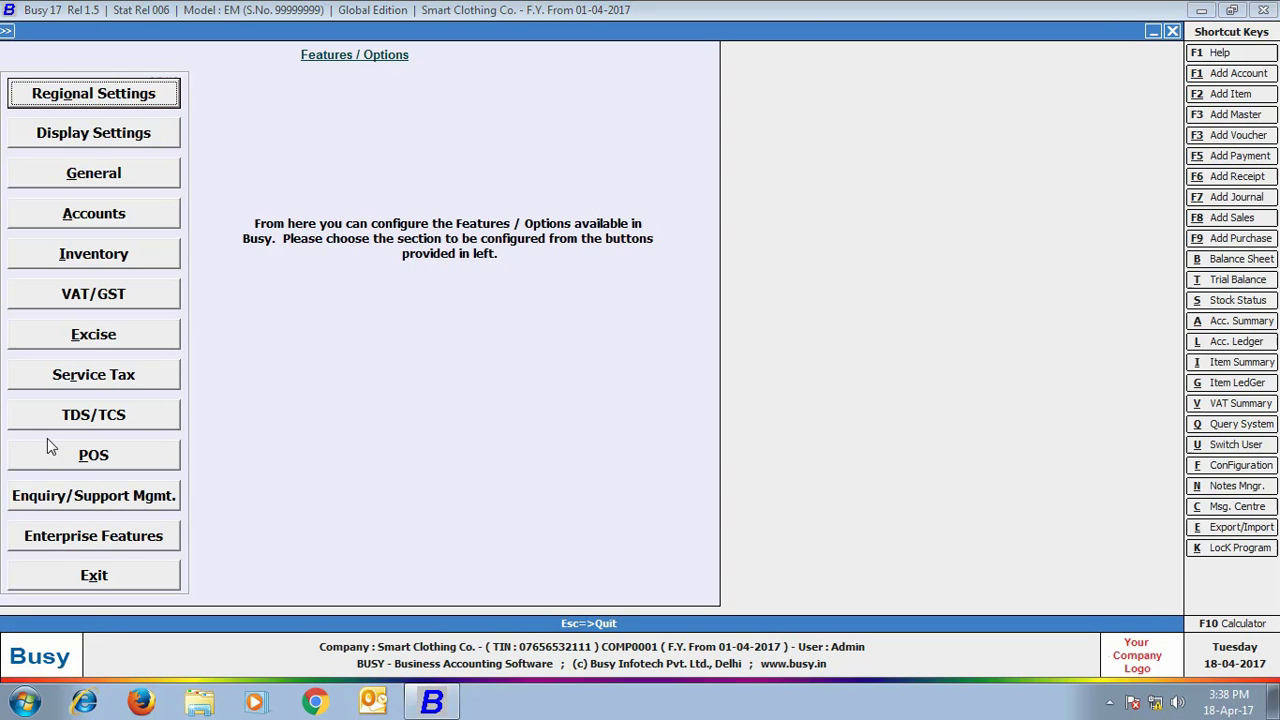
click(117, 420)
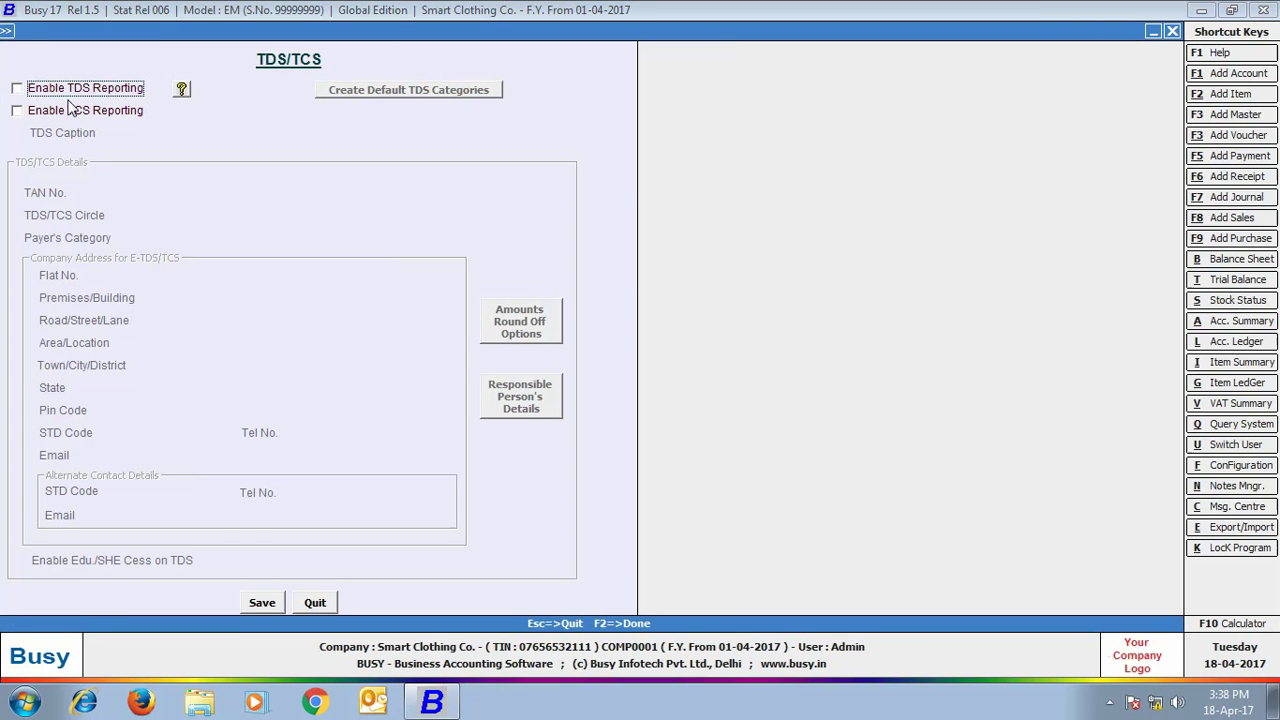
click(16, 89)
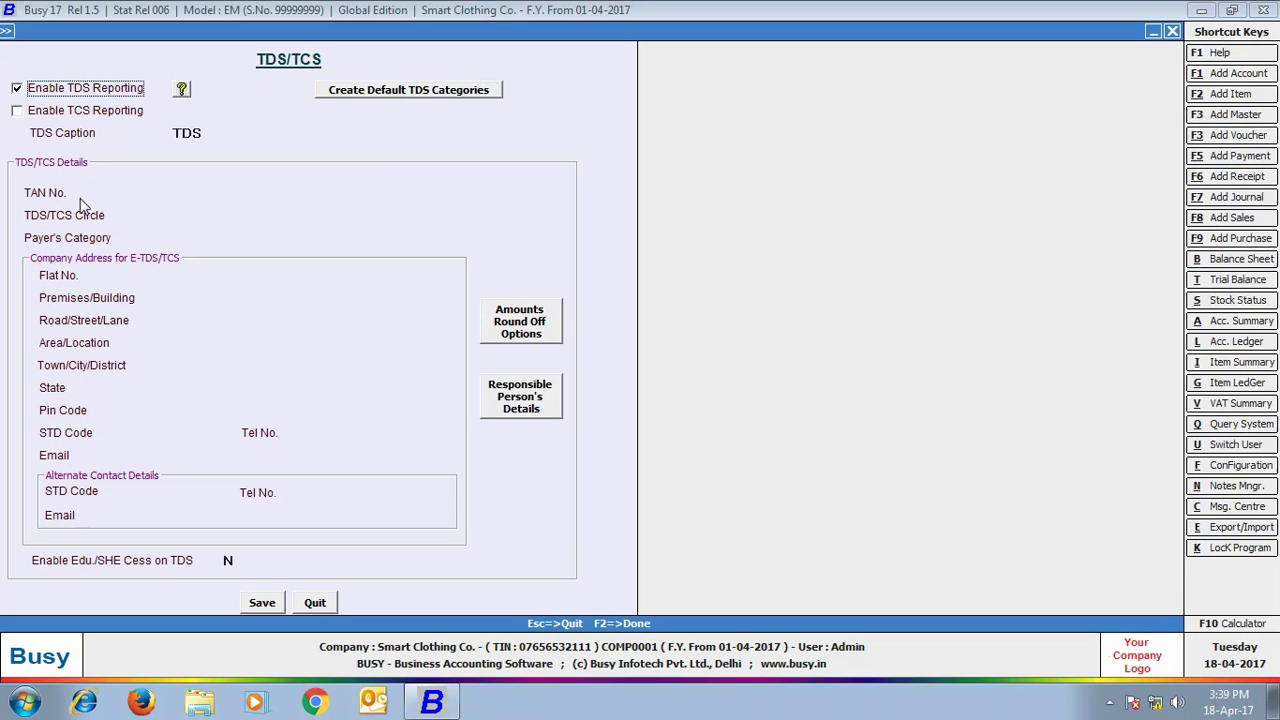
key(Return)
Enter the company's TAN and set the TDS/TCS circle to Ward 52(4).
key(Return)
text(Ward 52(4))
key(Return)
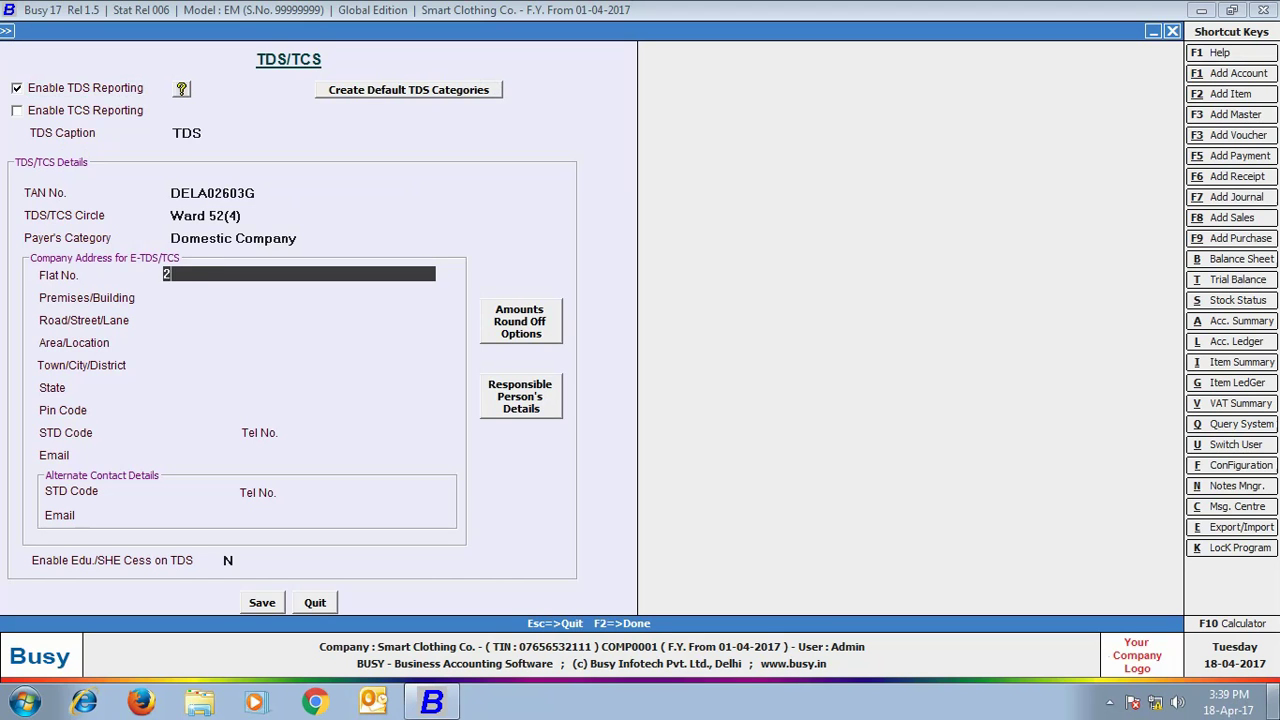
Fill in the company's New Delhi E-TDS address, telephone and e-mail, and open Amounts Round Off Options.
key(Return)
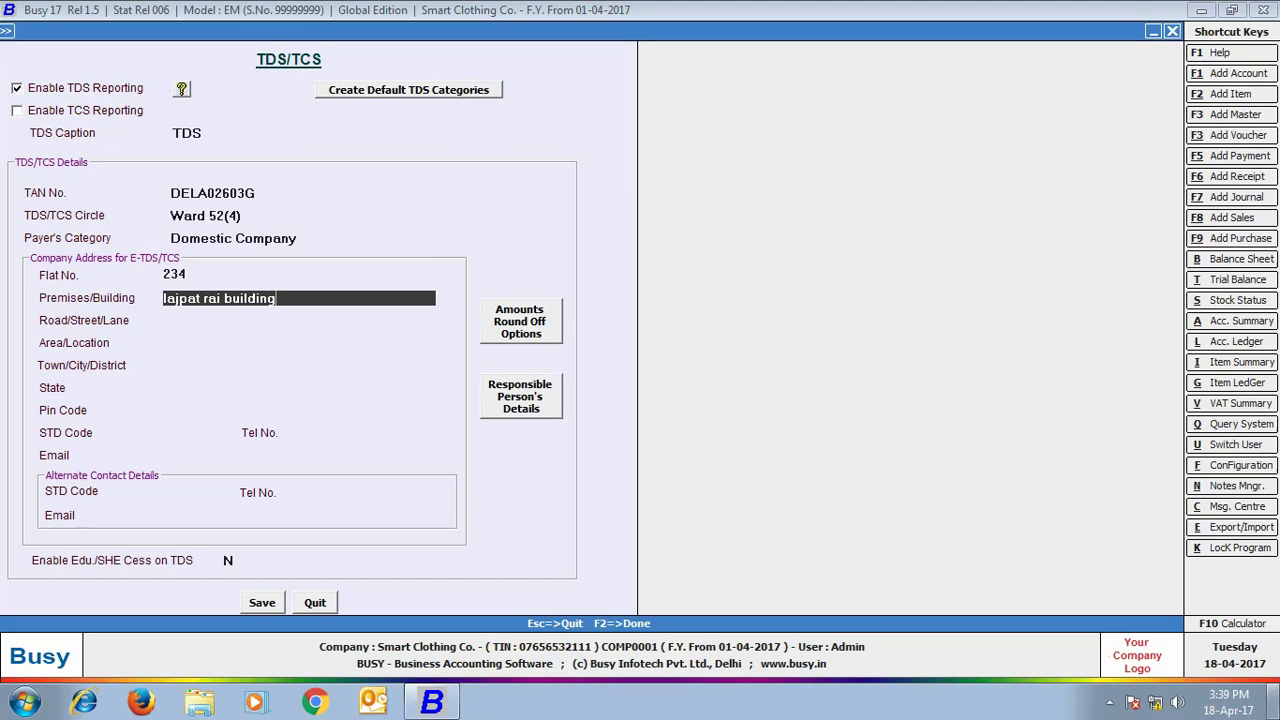
key(Return)
key(Return)
key(Return)
key(Return)
key(Return)
key(Return)
key(Return)
key(Return)
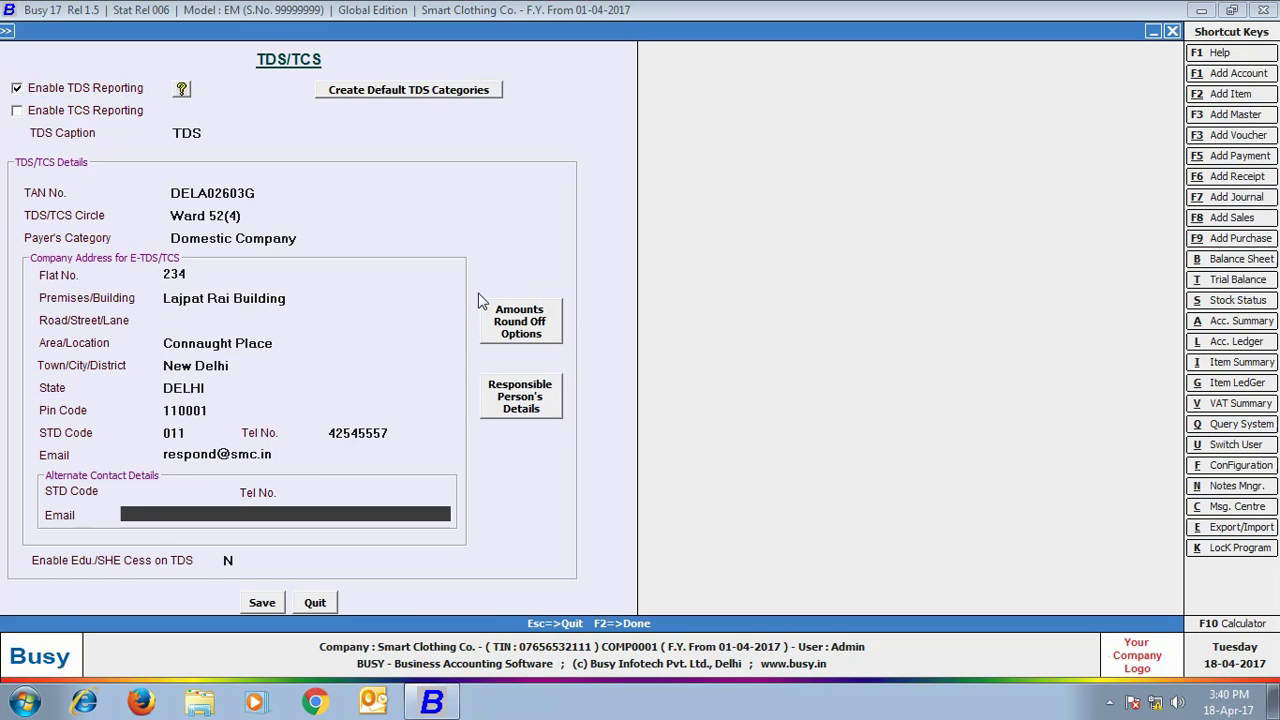
click(524, 328)
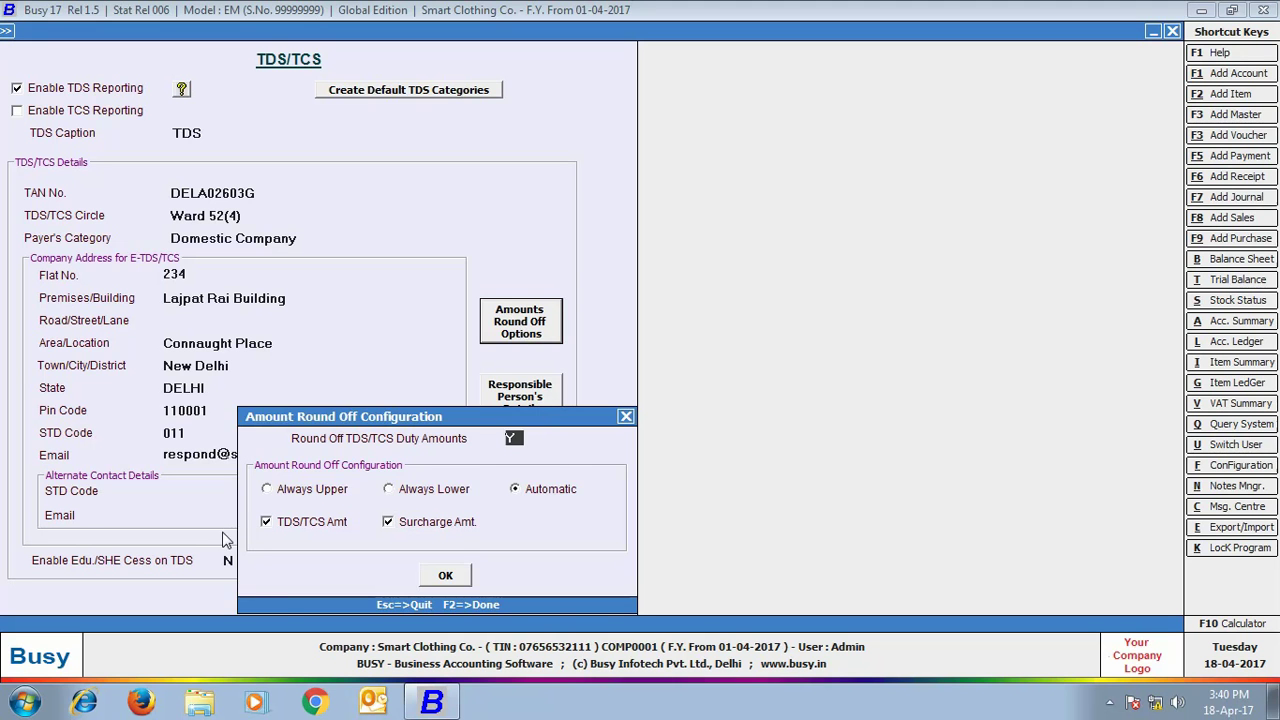
Accept round-off settings; enter the responsible person's name, parent's name, designation 'accounts officer' and PAN.
click(440, 578)
click(515, 398)
key(Return)
key(Return)
text(accounts officer)
key(Return)
key(Return)
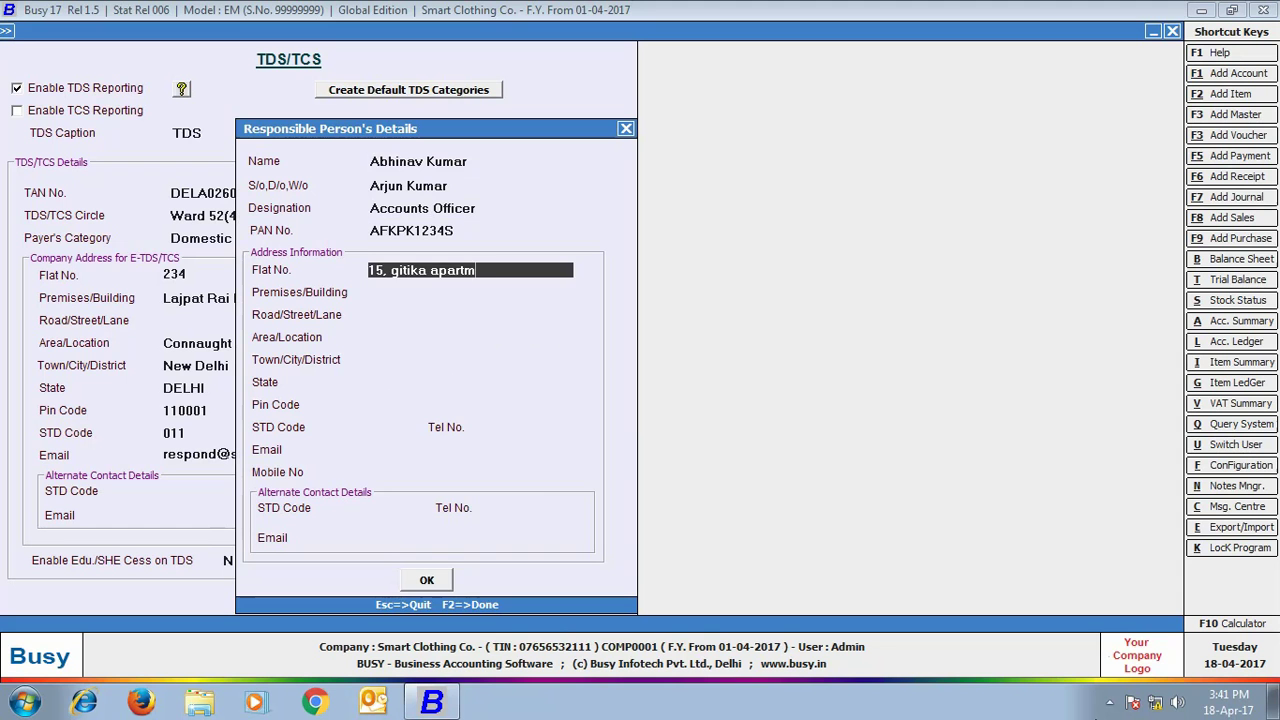
Add the responsible person's address, phone, e-mail and mobile, then save the TDS settings.
key(Return)
key(Return)
key(Return)
key(Return)
key(Return)
key(Return)
key(Return)
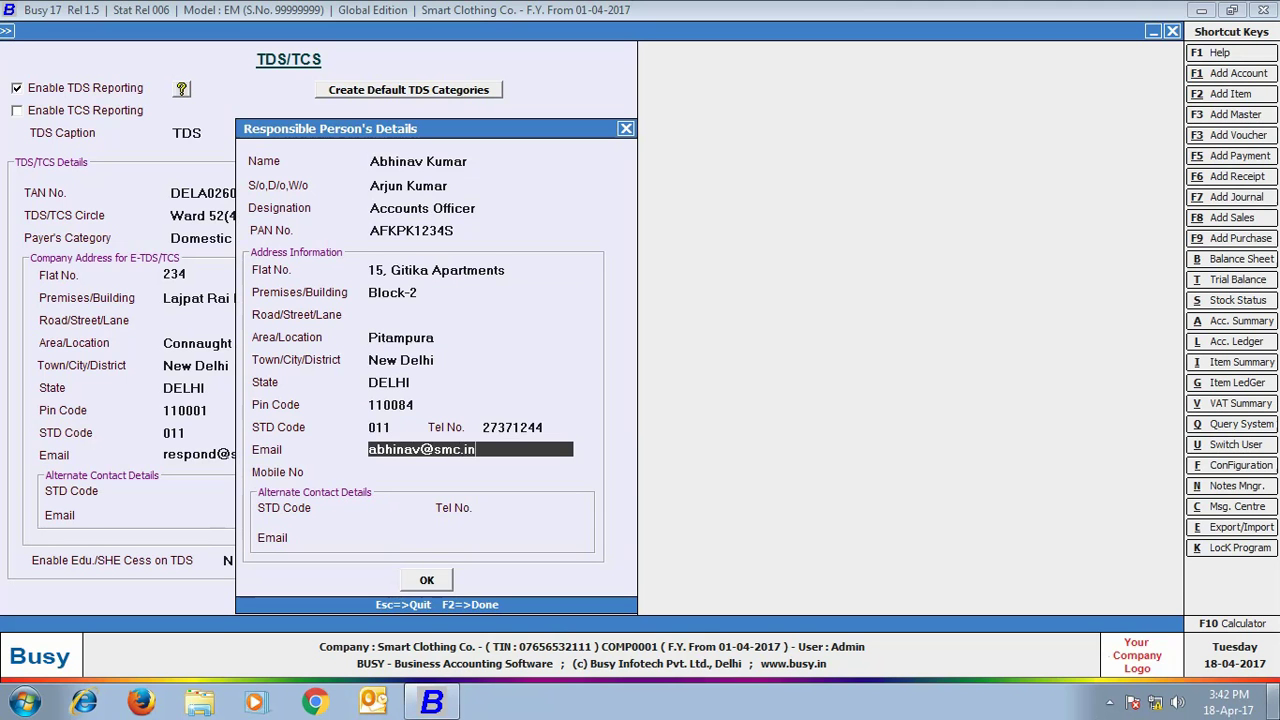
key(Return)
key(Return)
key(Return)
click(427, 583)
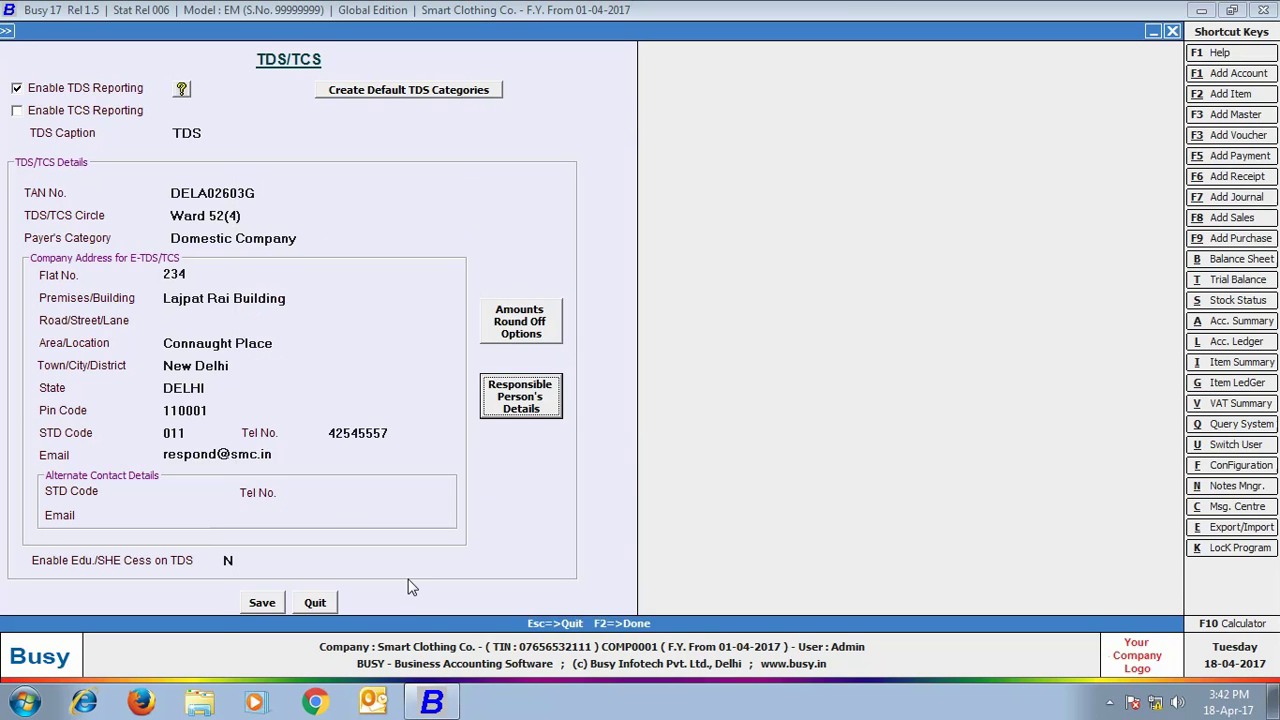
click(269, 607)
Open the Contracts to Others TDS category (section 194C) for modification from Masters > TDS Category.
click(131, 580)
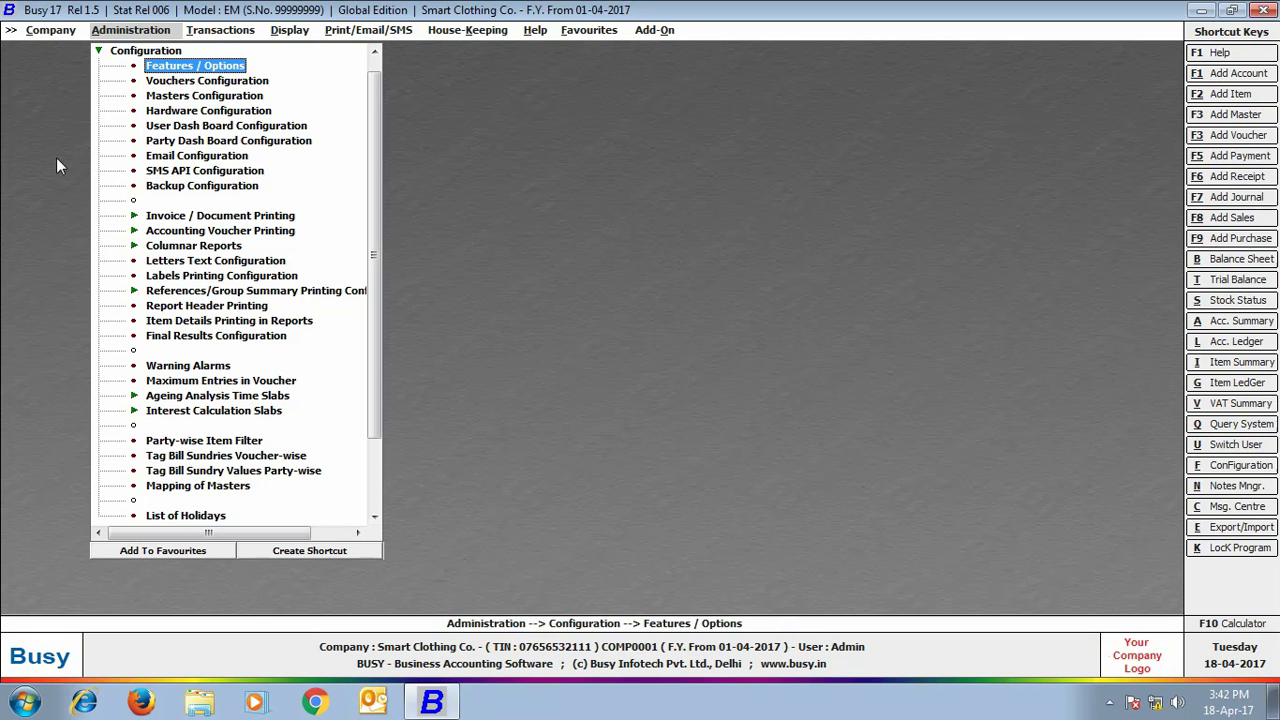
click(145, 62)
click(140, 52)
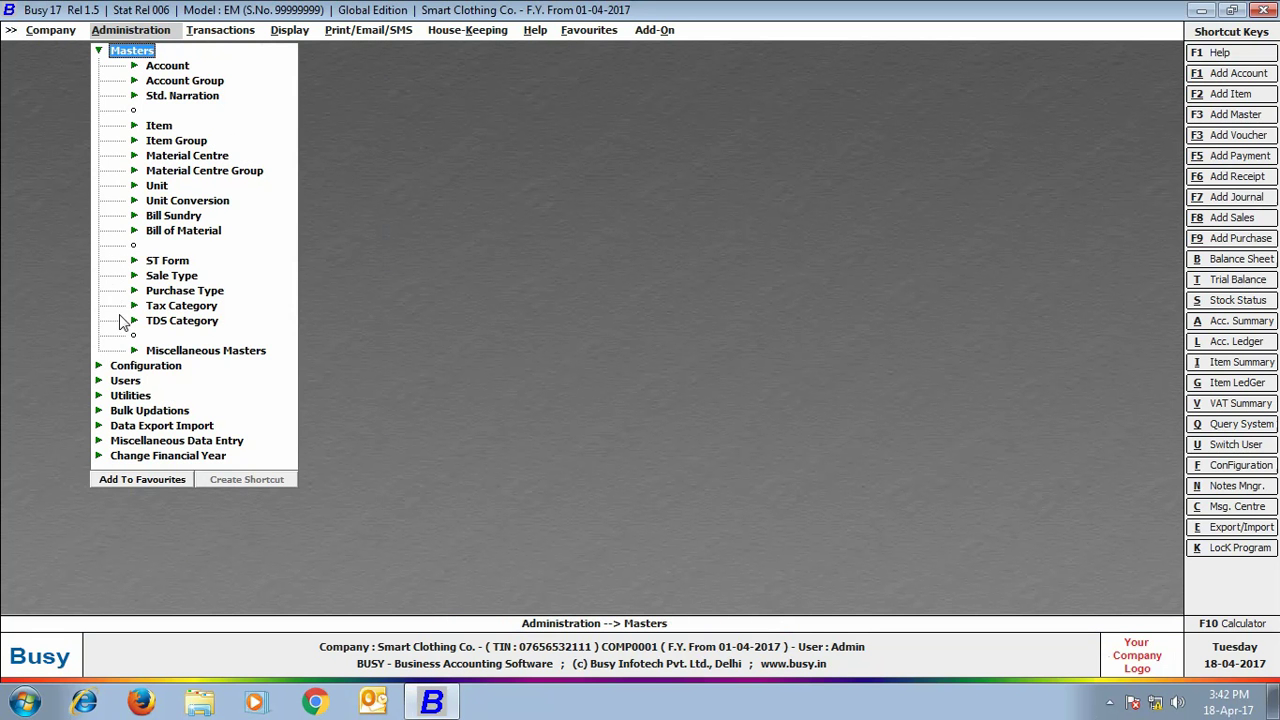
click(208, 324)
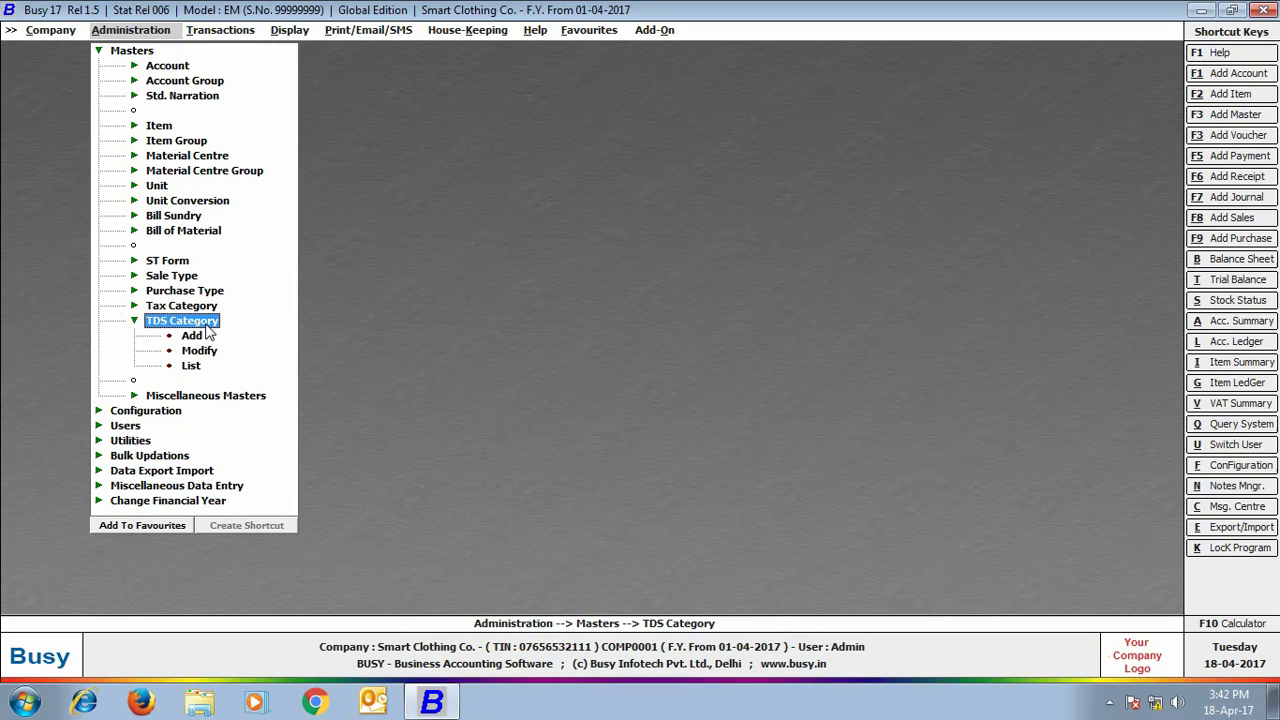
click(198, 351)
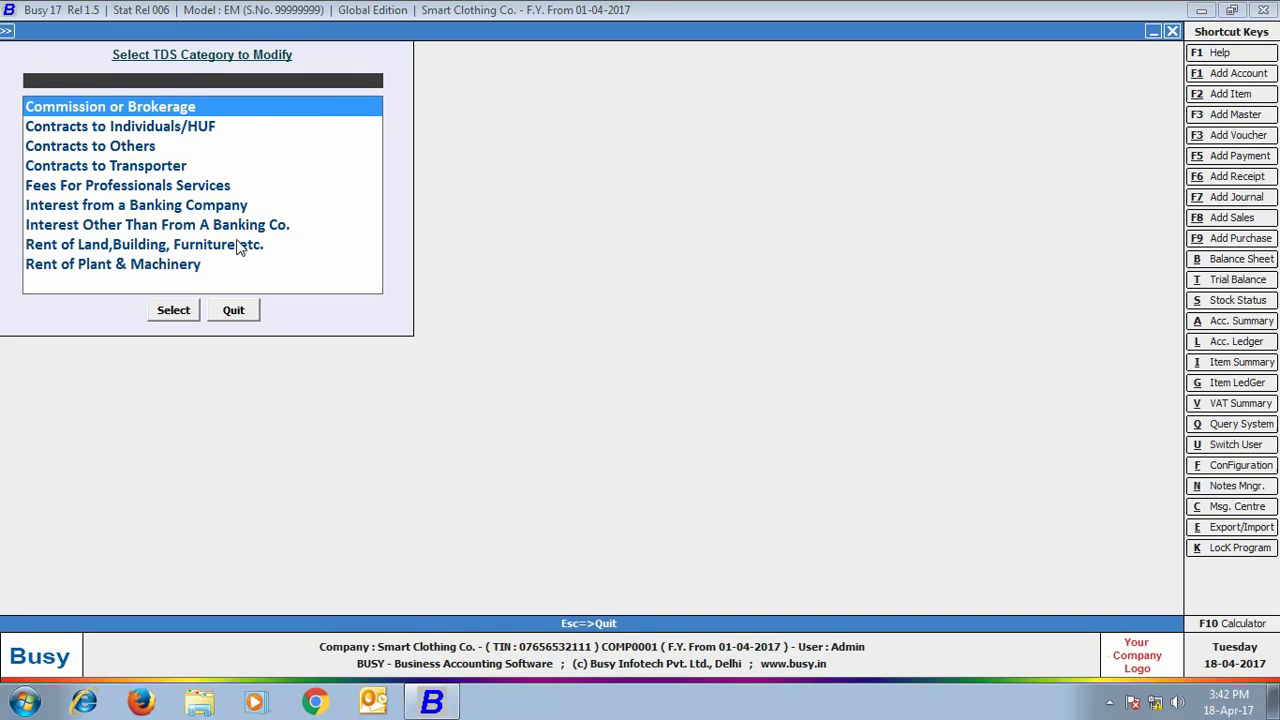
double_click(72, 148)
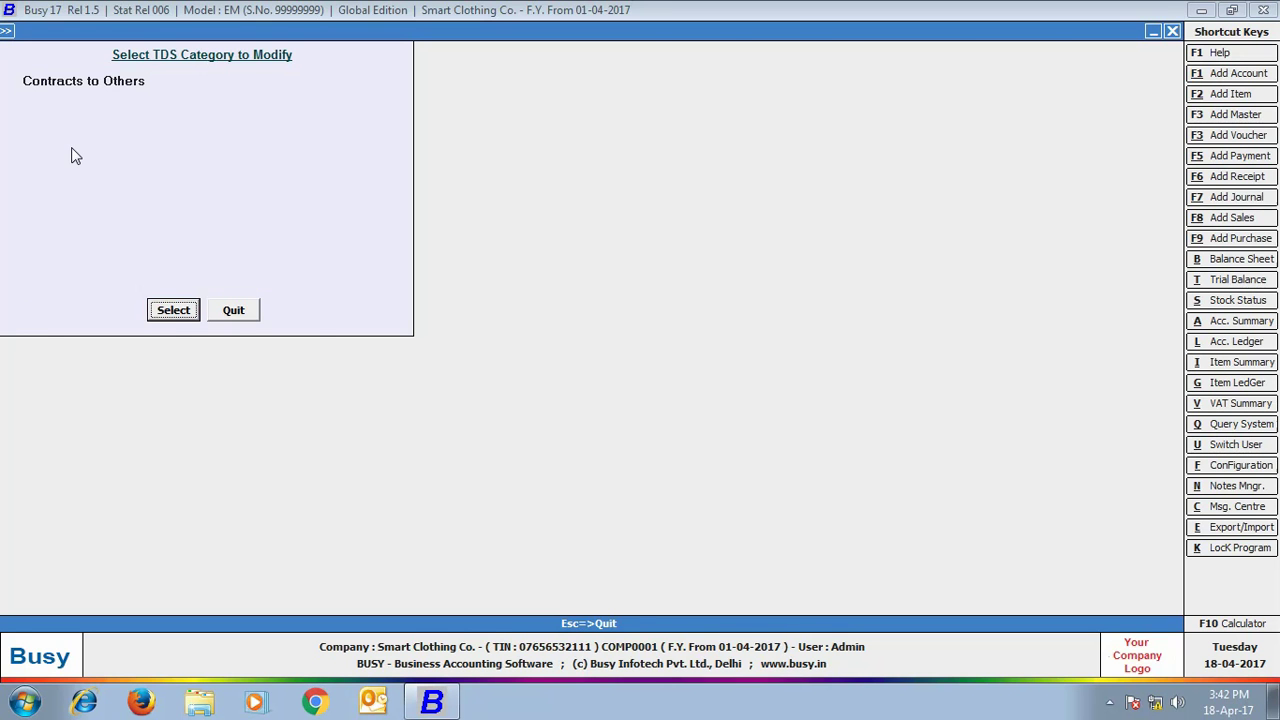
click(174, 313)
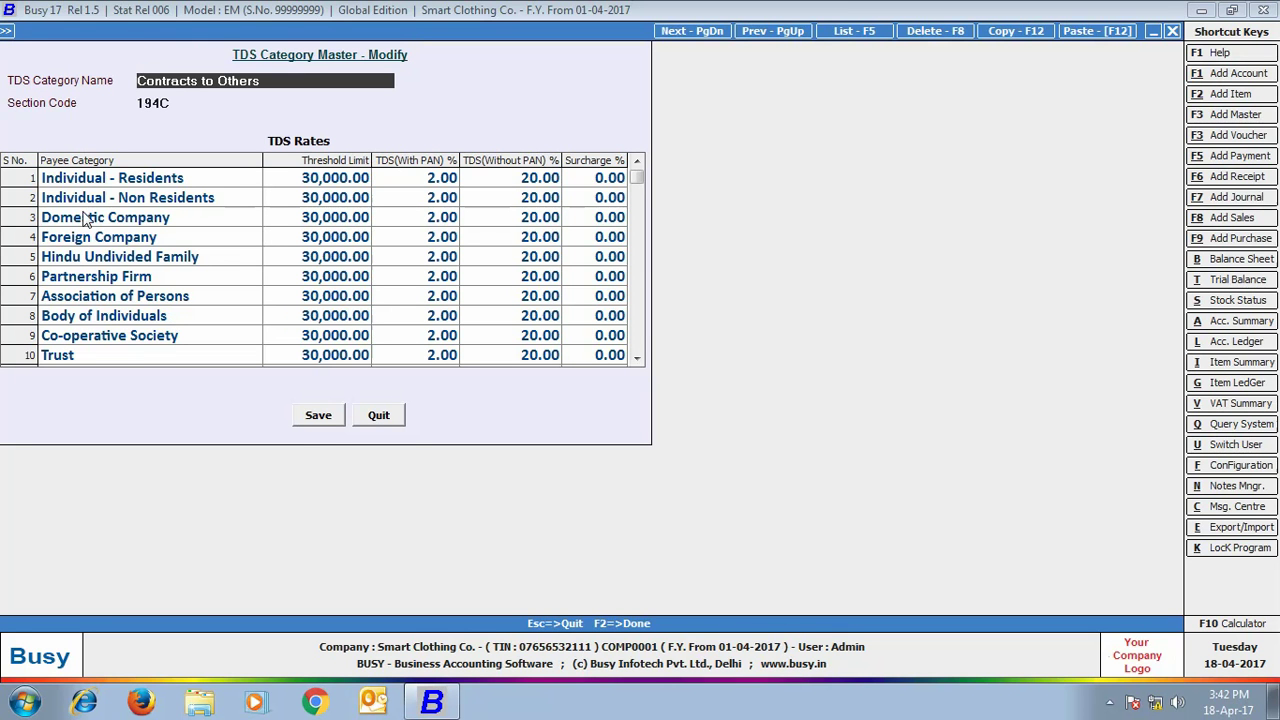
Inspect the Domestic Company rates for Contracts to Others, then quit without changes.
click(57, 180)
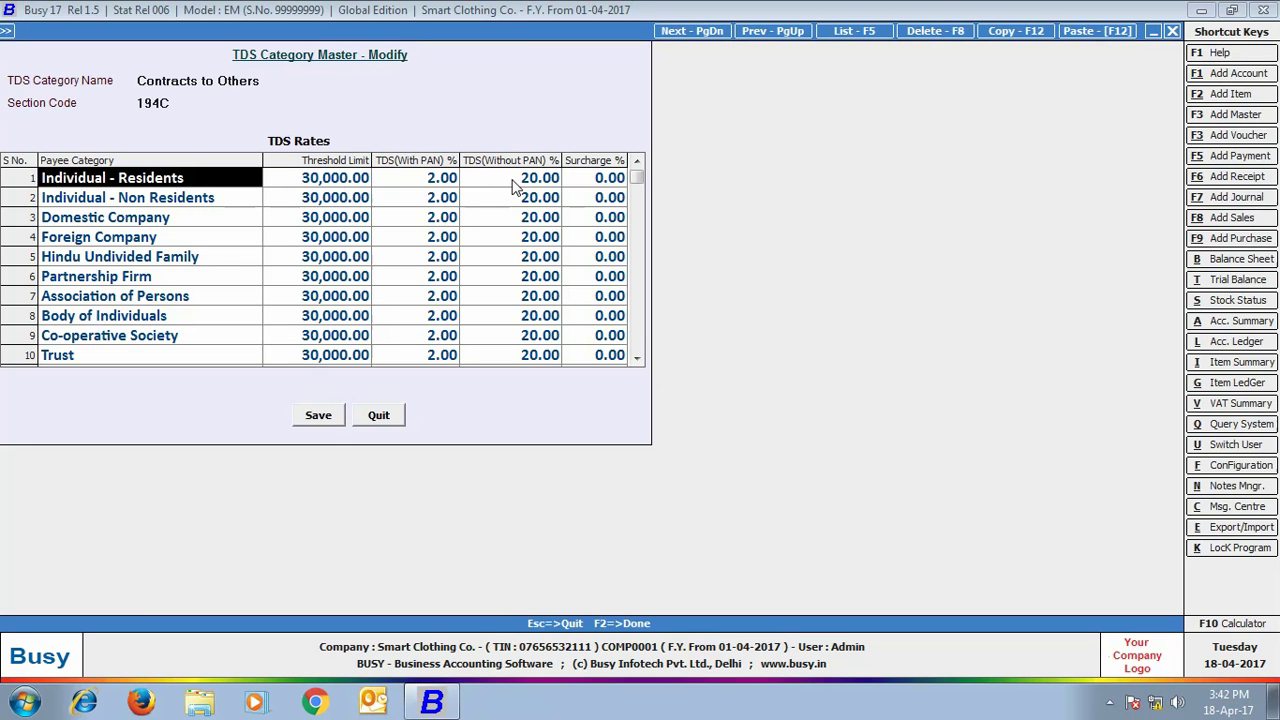
click(312, 225)
drag(312, 225, 585, 228)
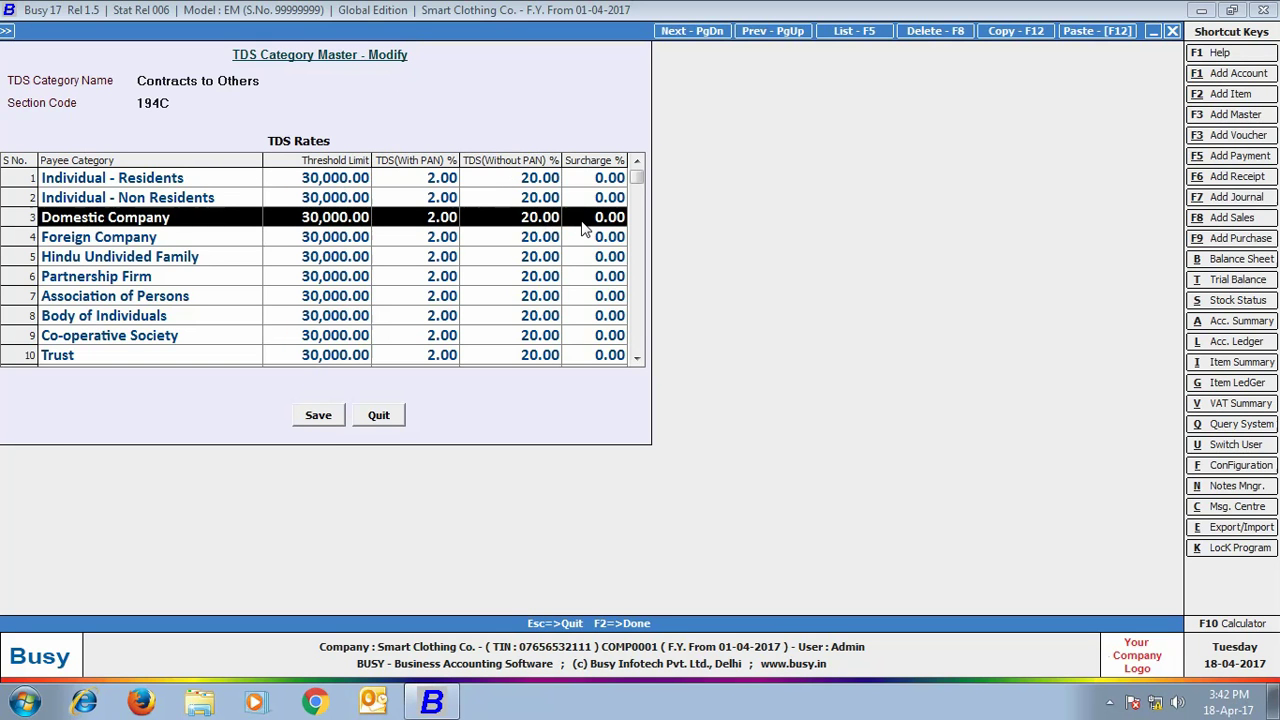
click(440, 218)
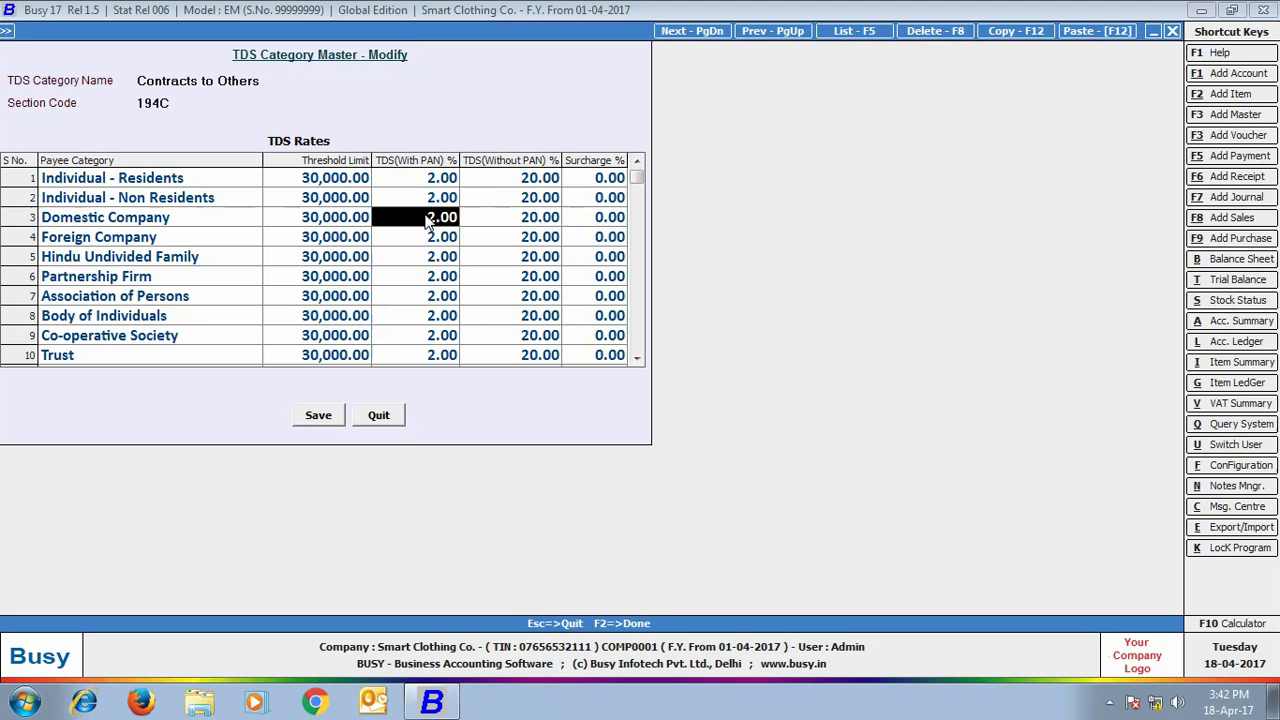
click(426, 218)
click(378, 414)
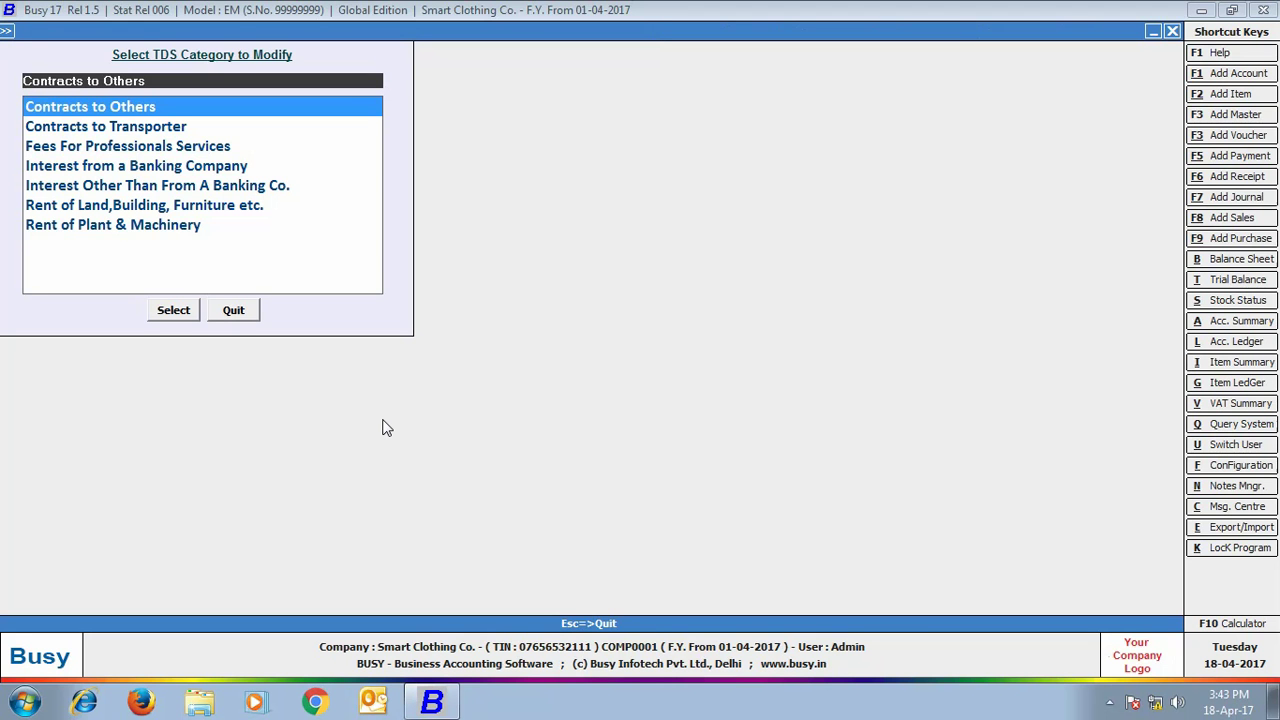
click(242, 316)
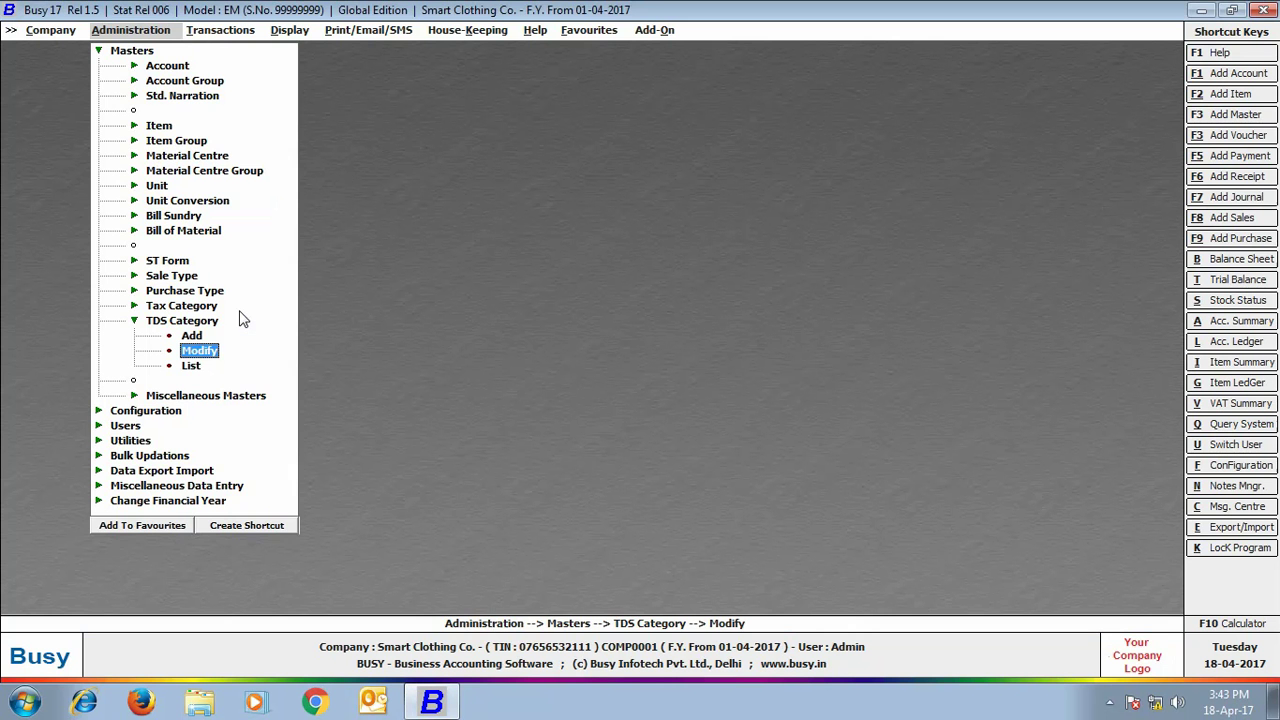
Start a new account named 'acme advertising co.' in the Sundry Creditors group.
click(176, 67)
click(190, 80)
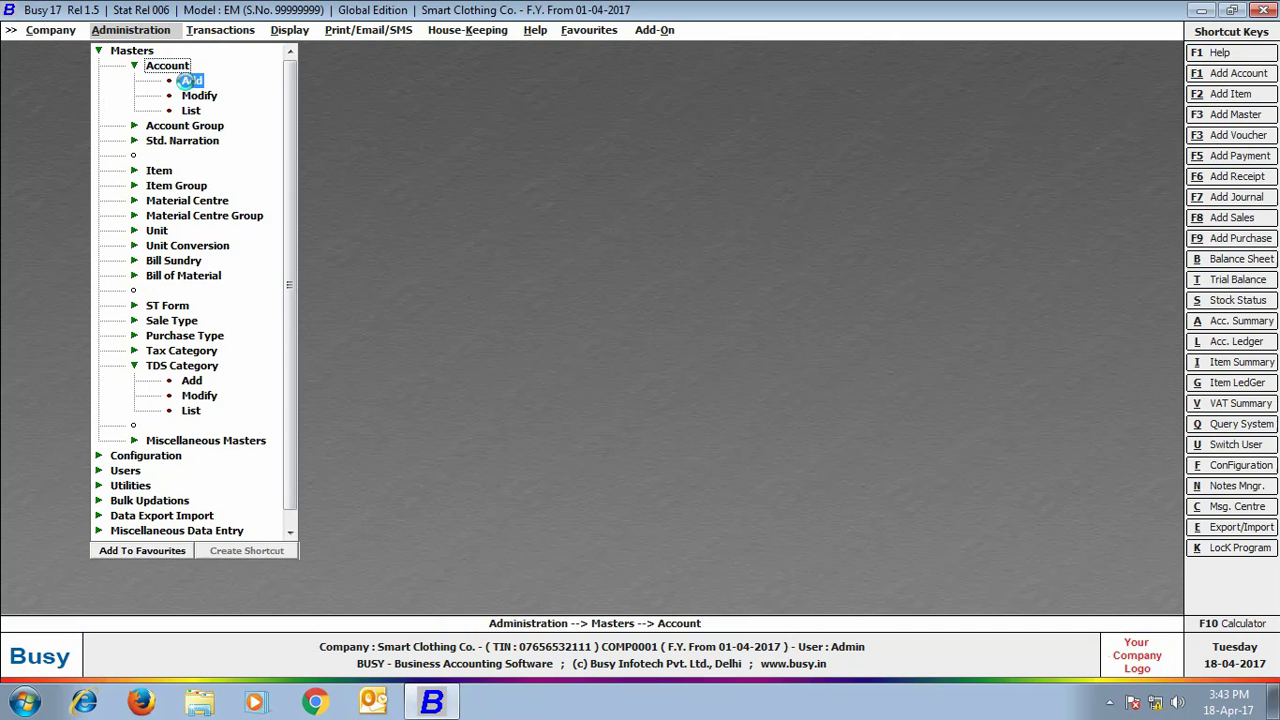
text(acme advertising co.)
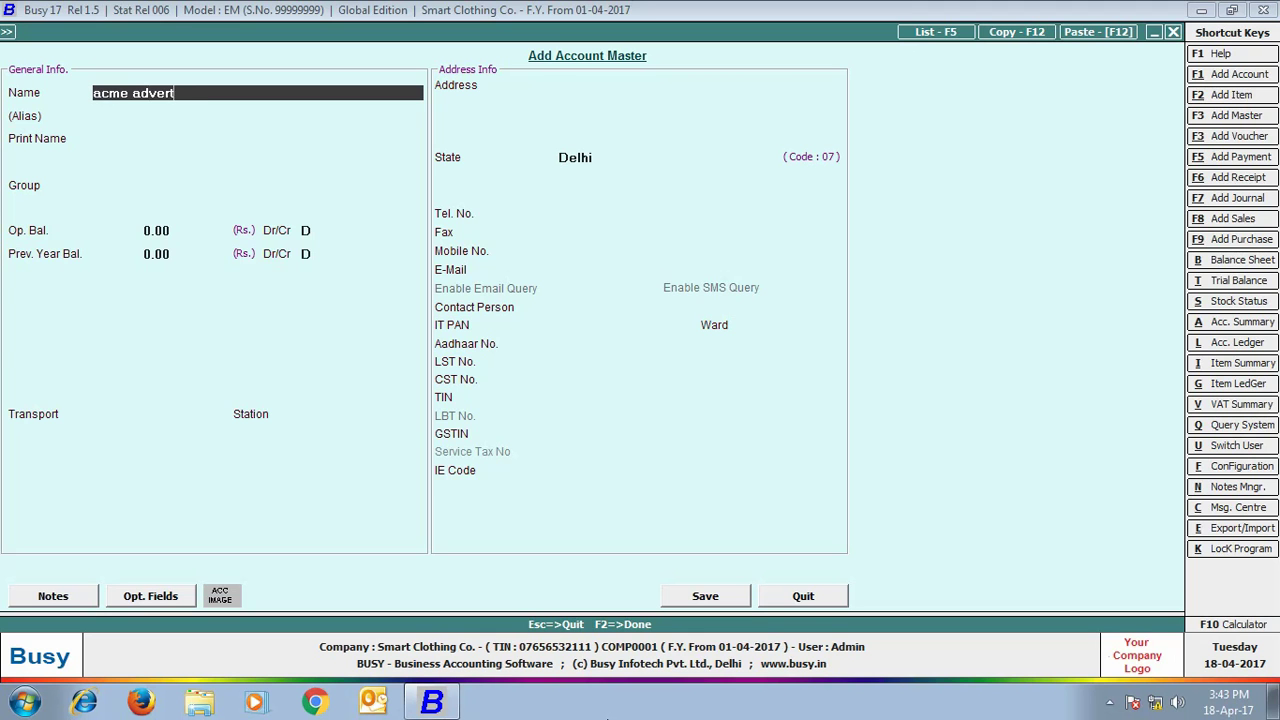
key(Return)
key(Return)
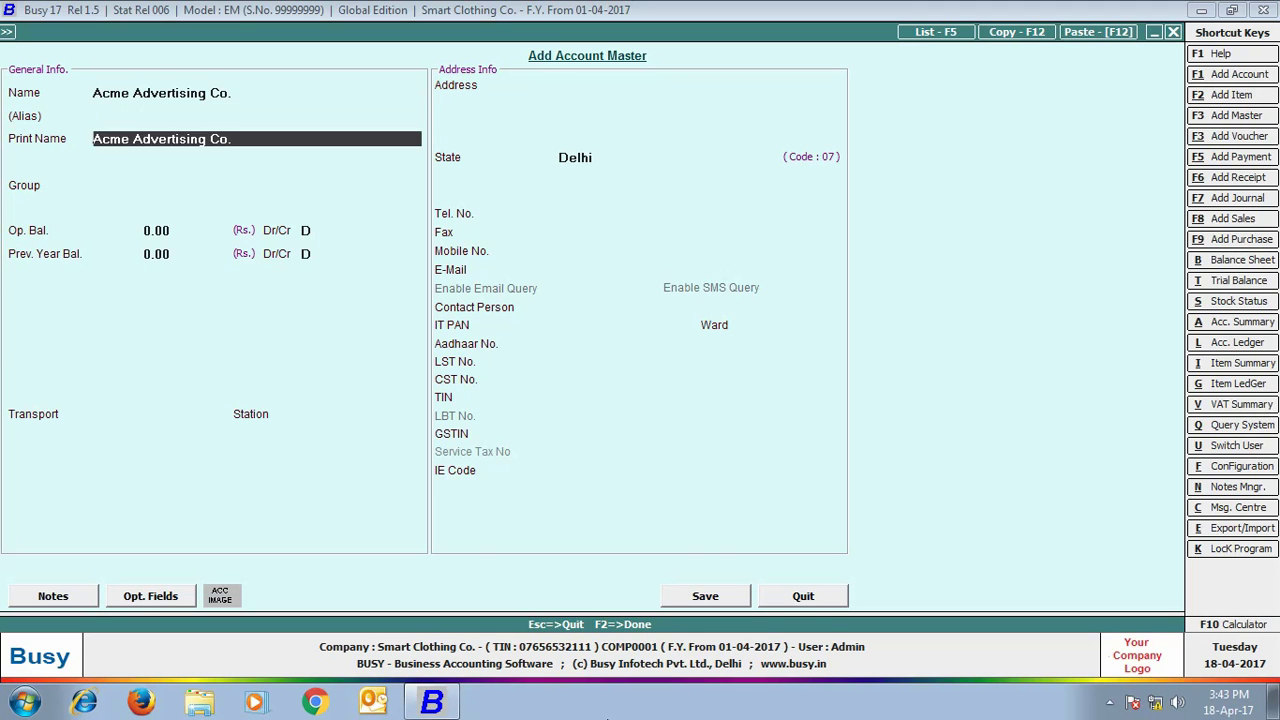
key(Return)
text(cred)
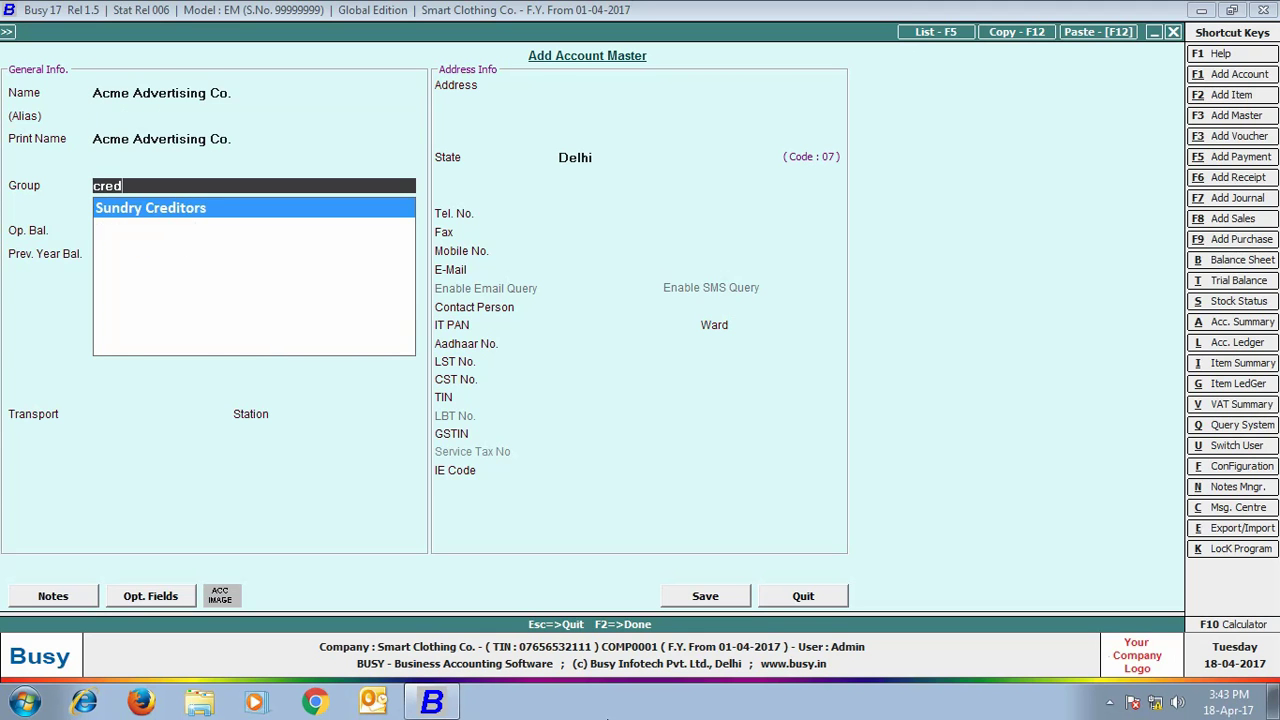
key(Return)
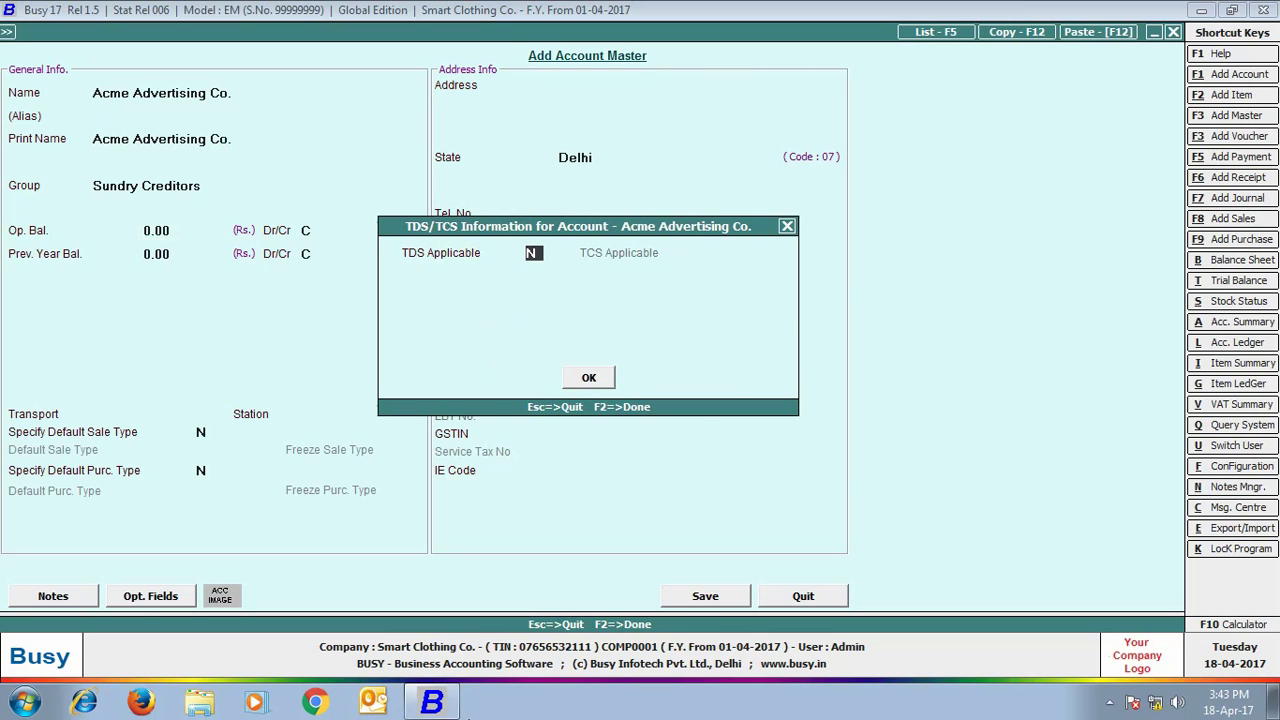
Mark it TDS applicable with Domestic Company payee category, enter its PAN and save.
key(y)
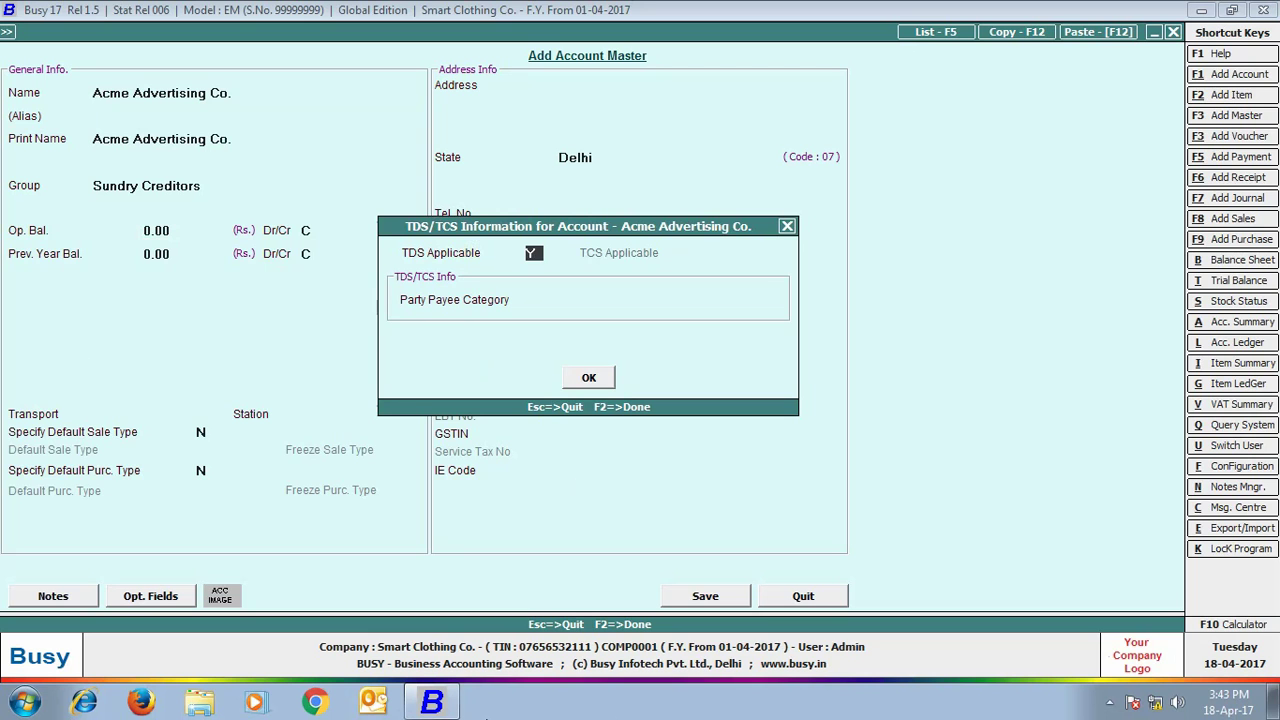
key(Return)
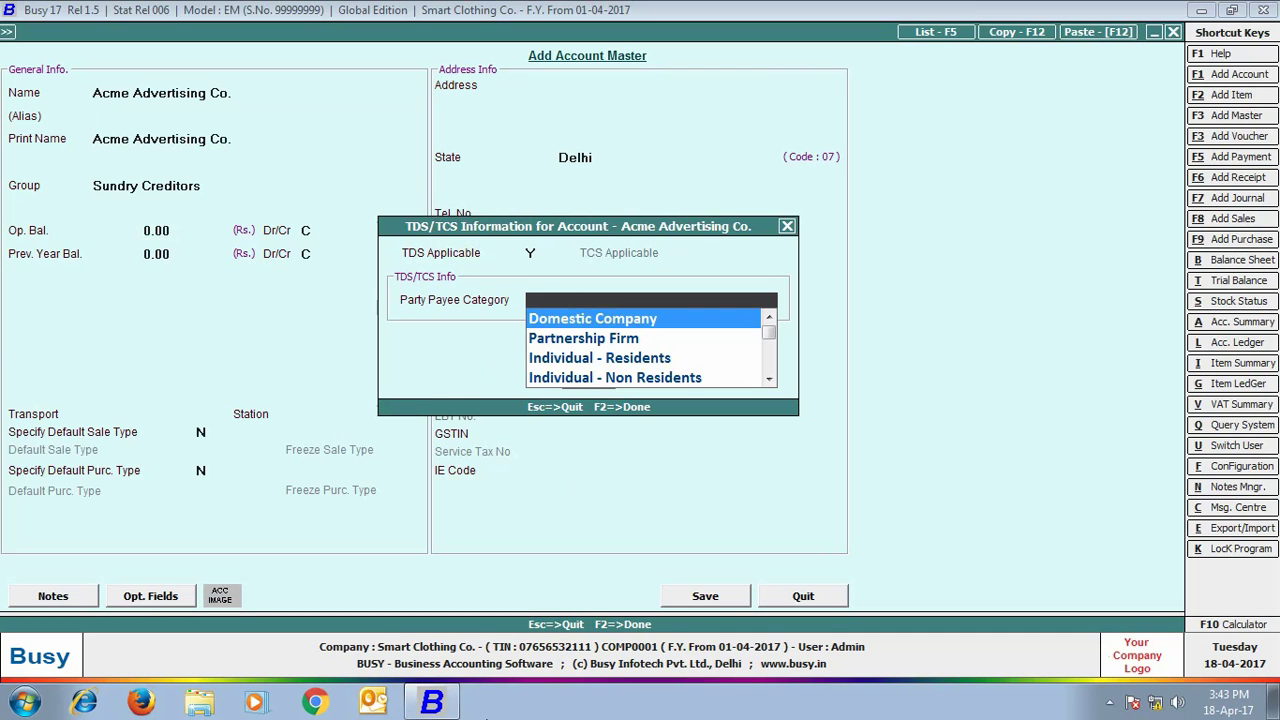
key(Return)
key(Return)
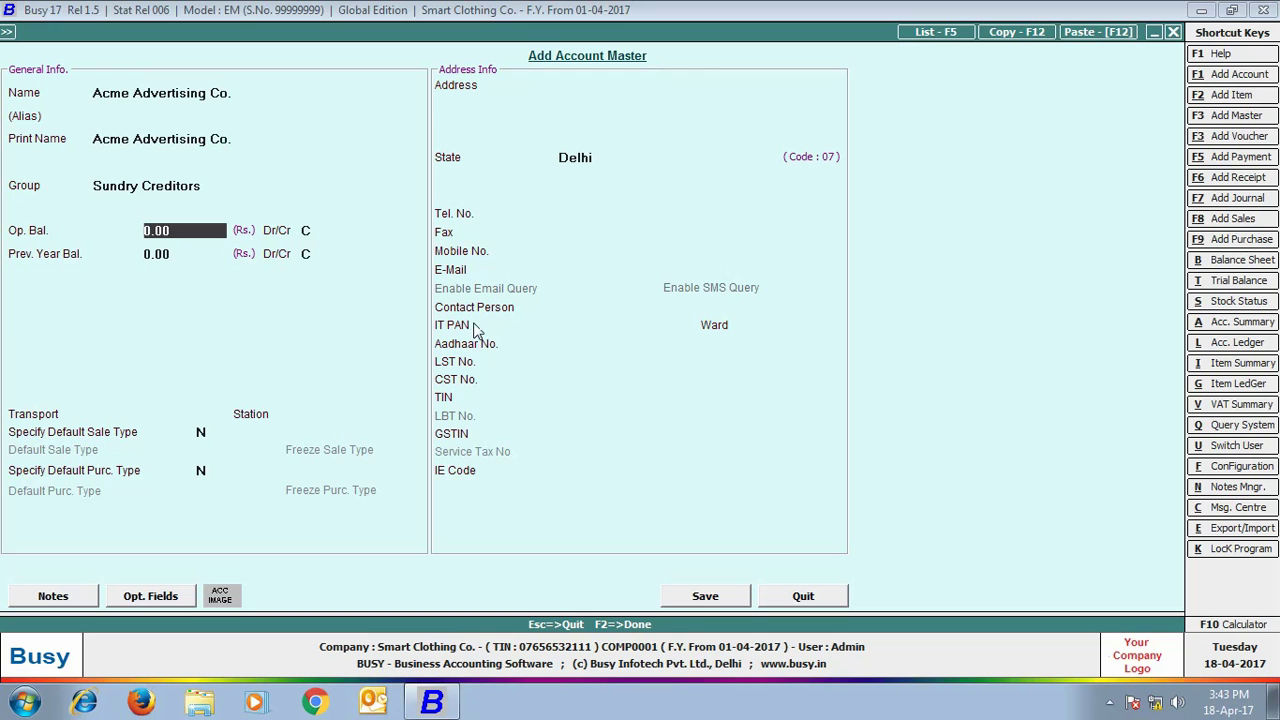
click(470, 330)
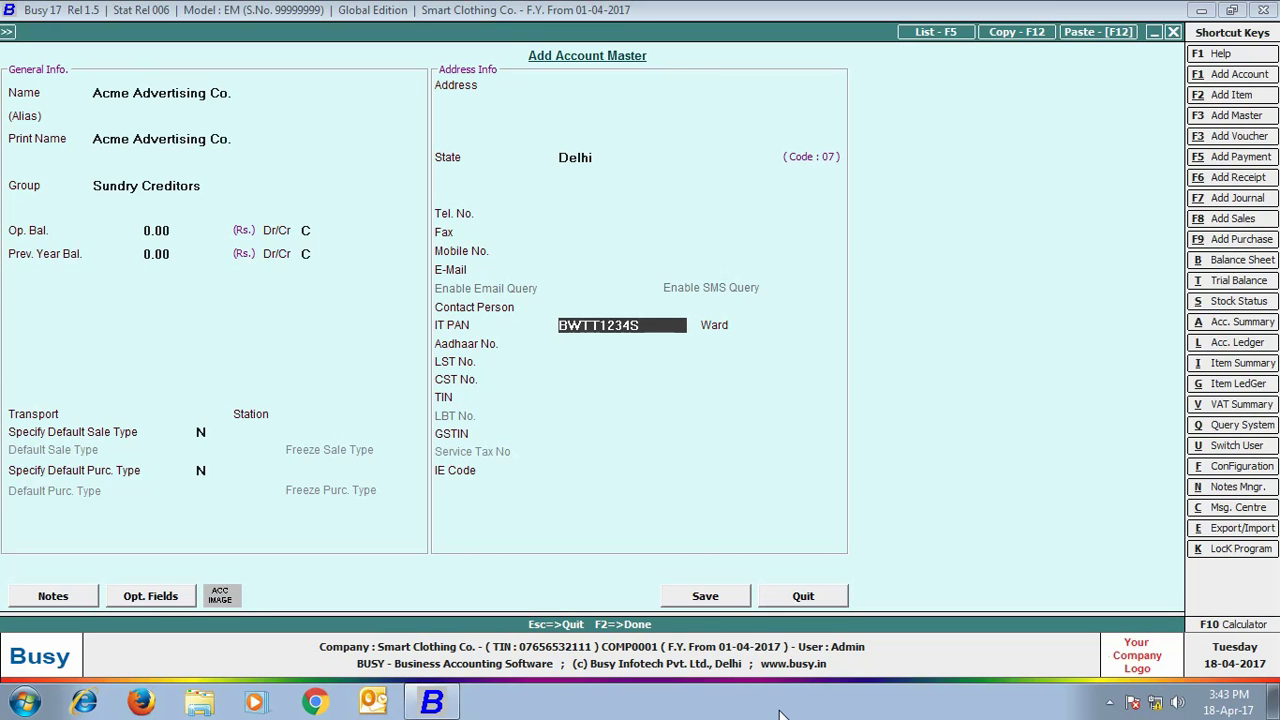
click(731, 597)
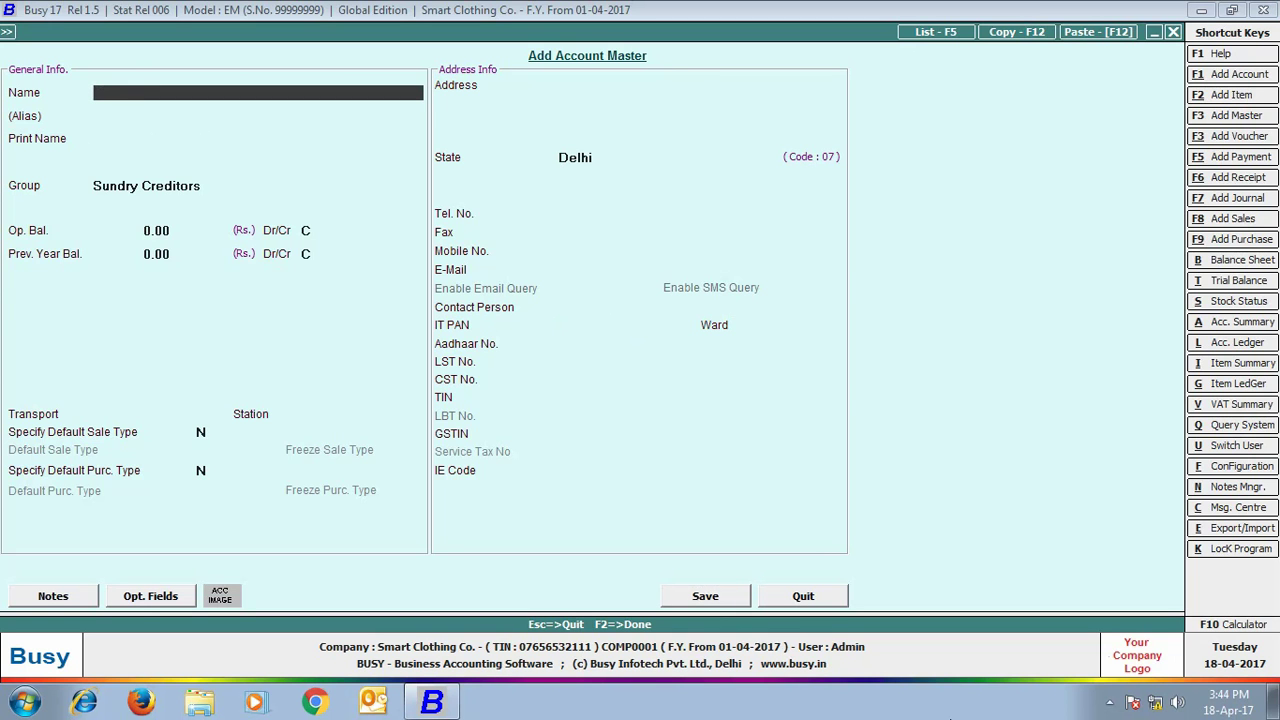
Create an 'Advertisement' account in the Expenses (Indirect/Admn.) group.
text(Advertisement)
key(Return)
key(Return)
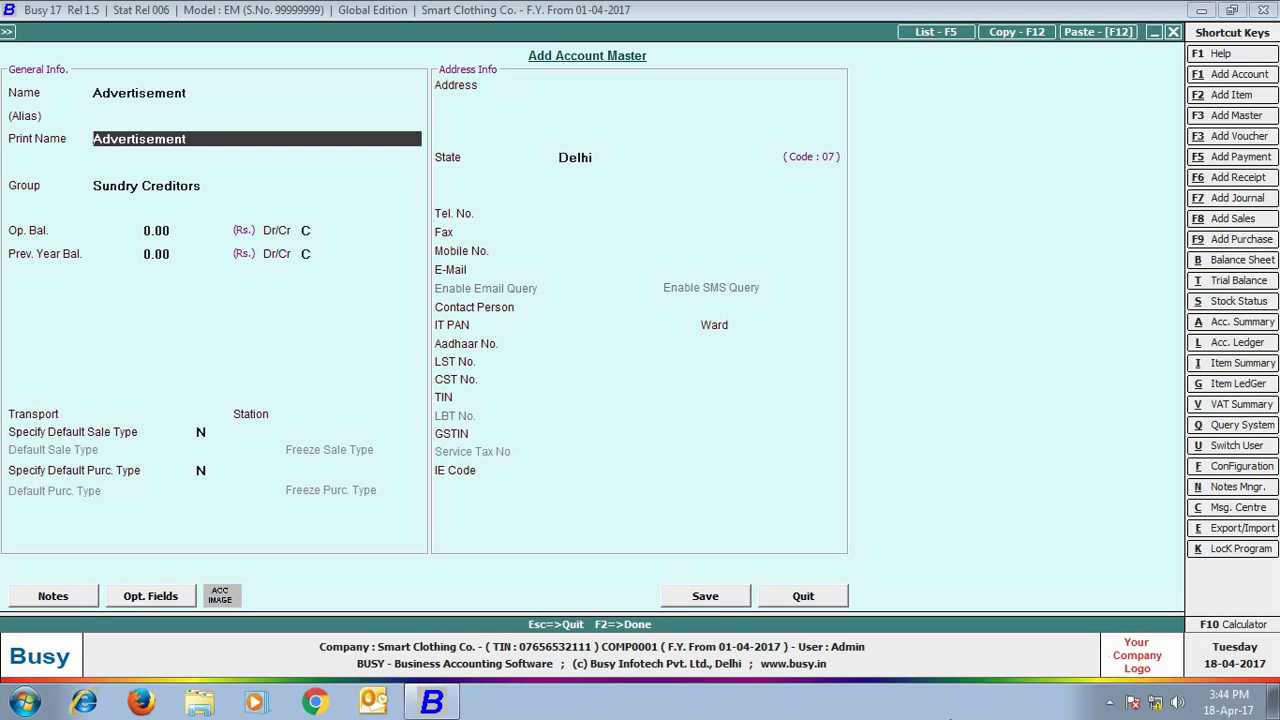
key(Return)
text(ex)
key(Down)
key(Return)
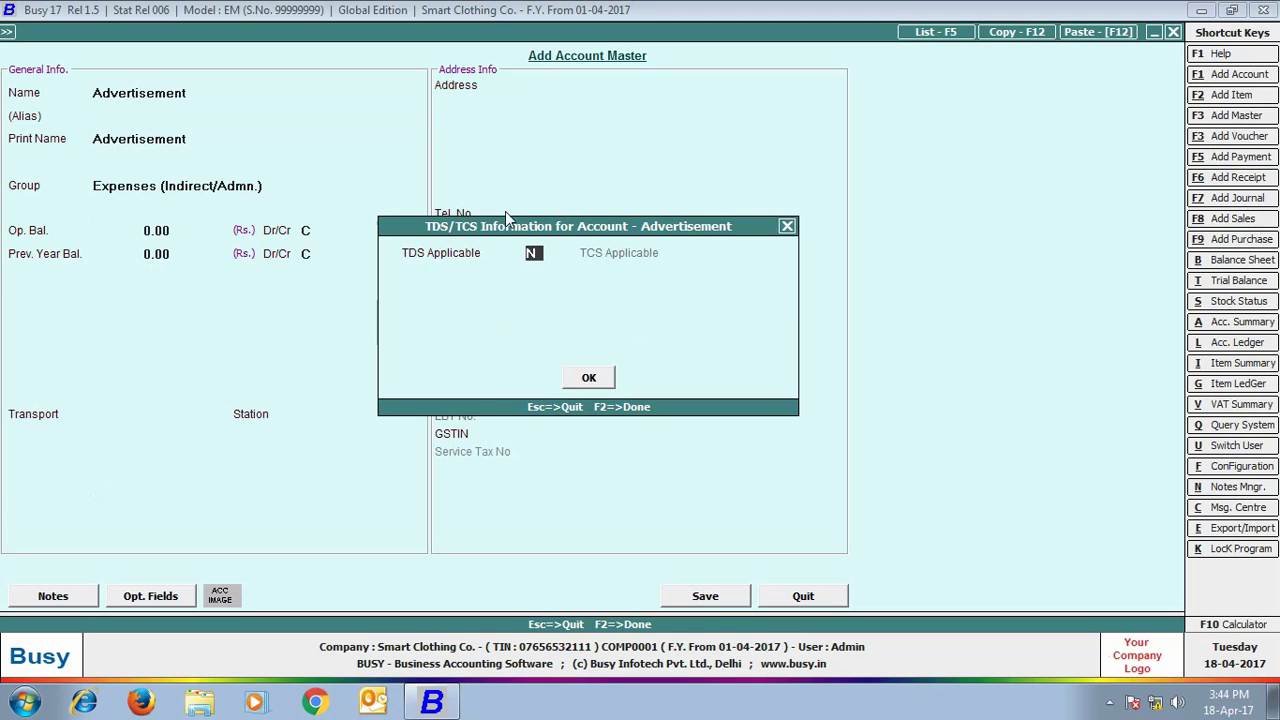
Make Advertisement TDS applicable under Contracts to Others and save it.
text(y)
key(Return)
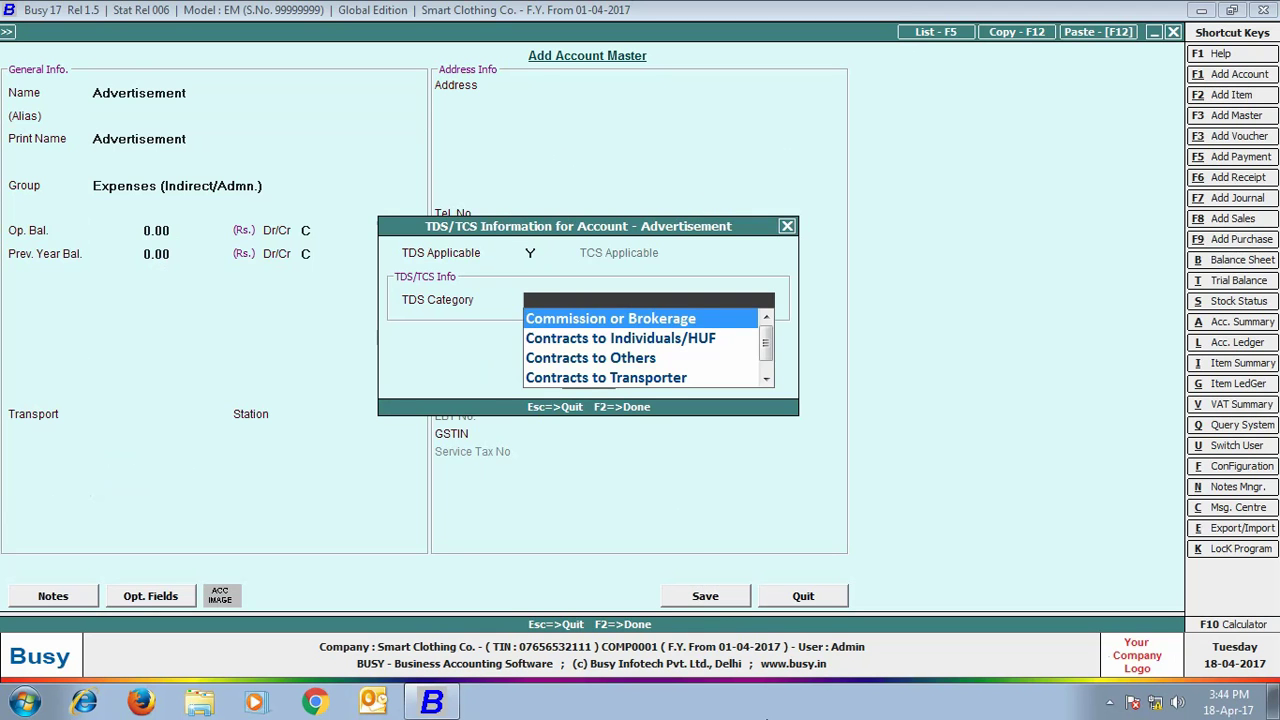
key(Down)
key(Down)
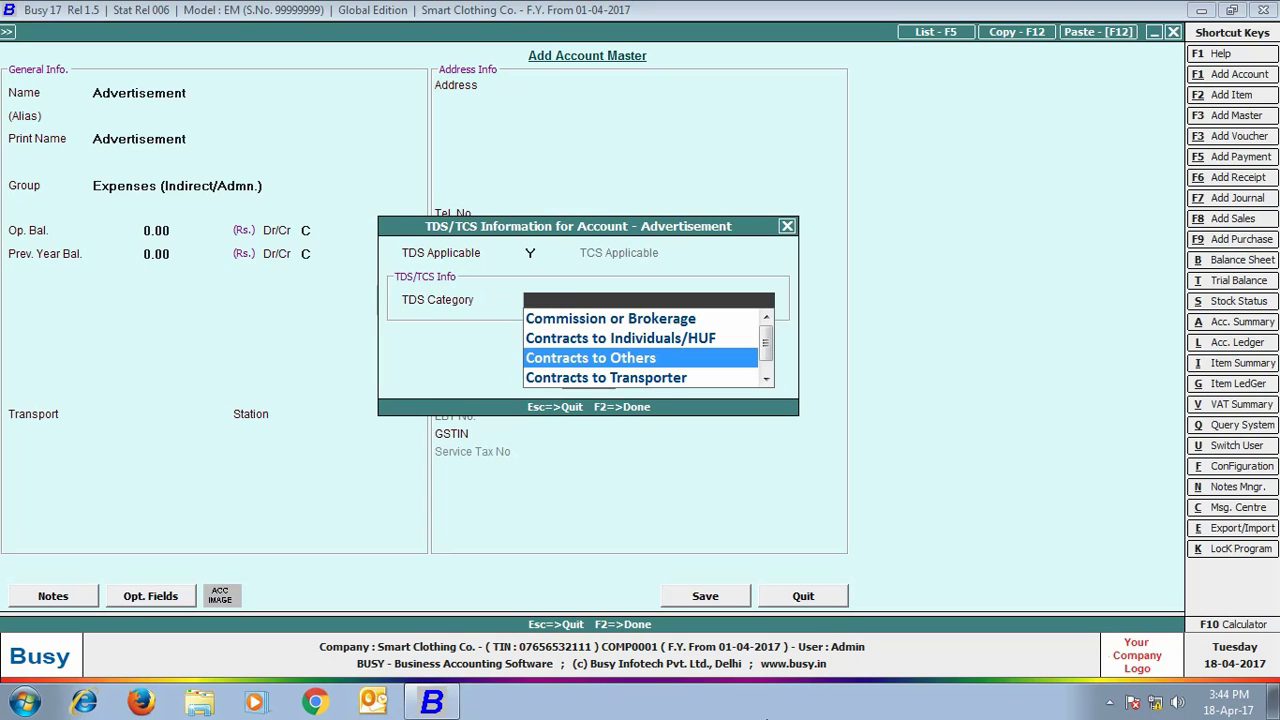
key(Return)
key(Return)
click(672, 602)
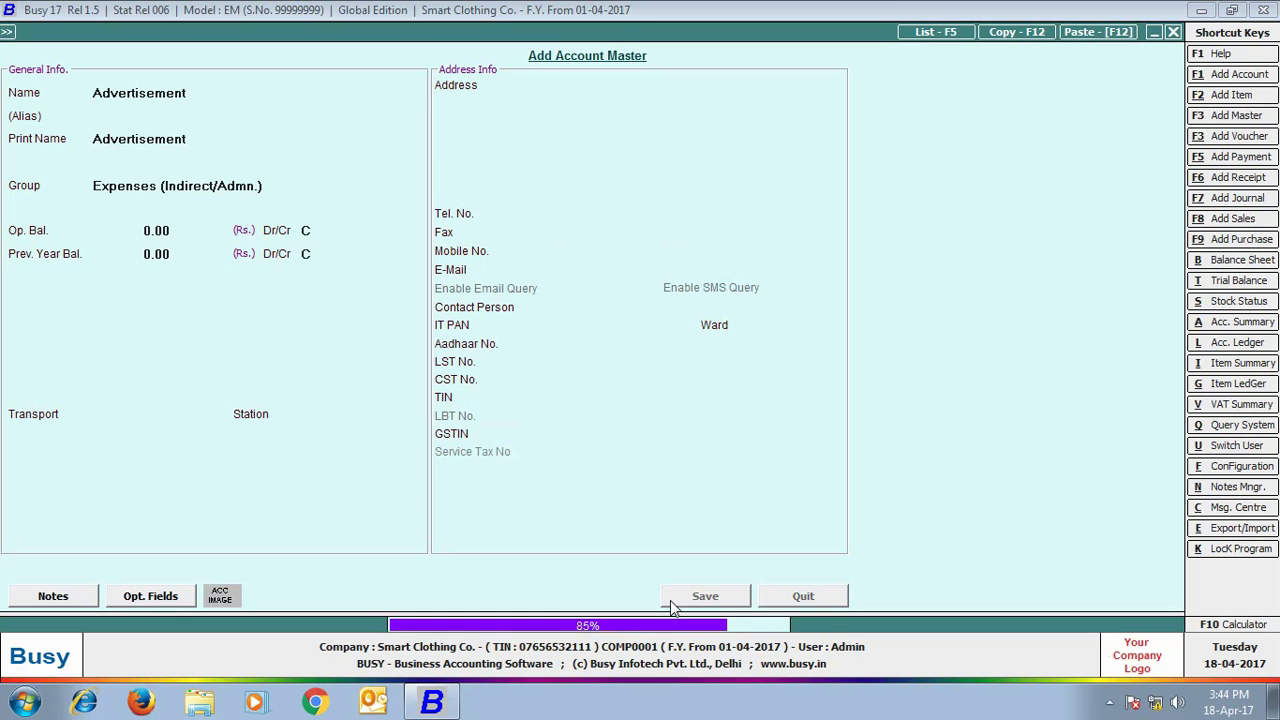
click(778, 597)
click(187, 96)
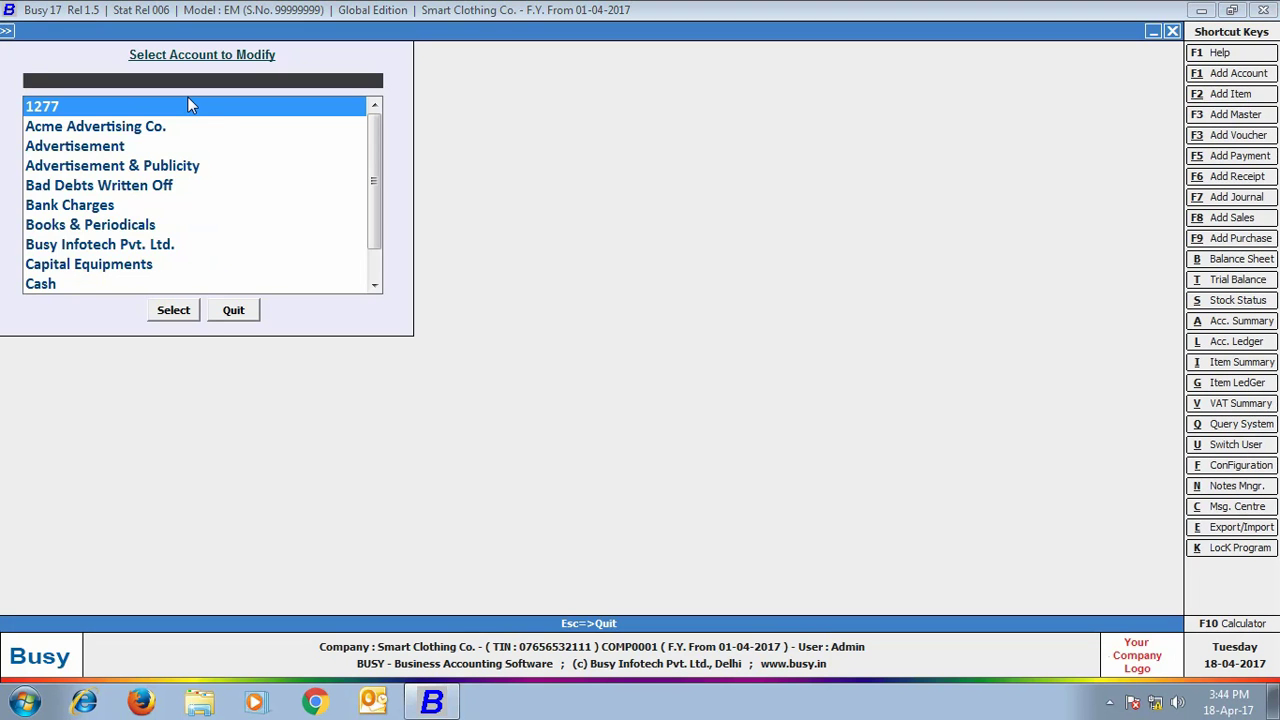
Review the TDS (Contracts to Others) account and close it unchanged.
text(ts)
click(111, 168)
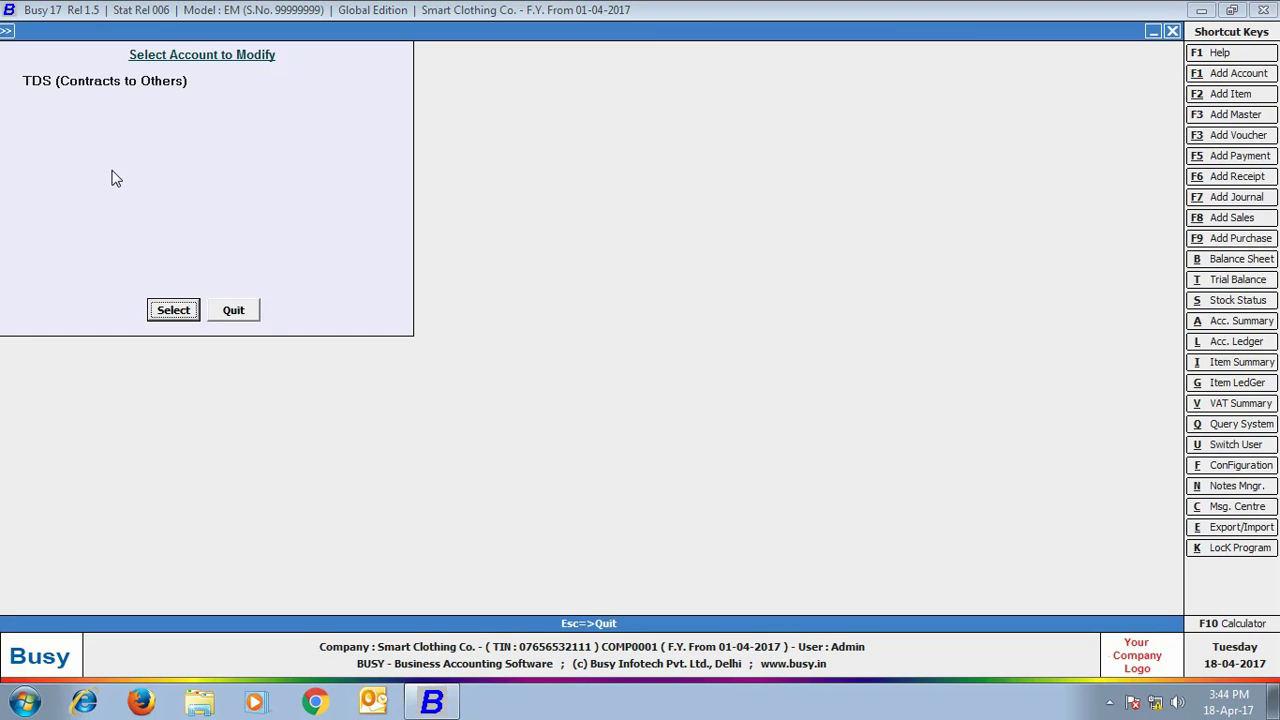
click(182, 313)
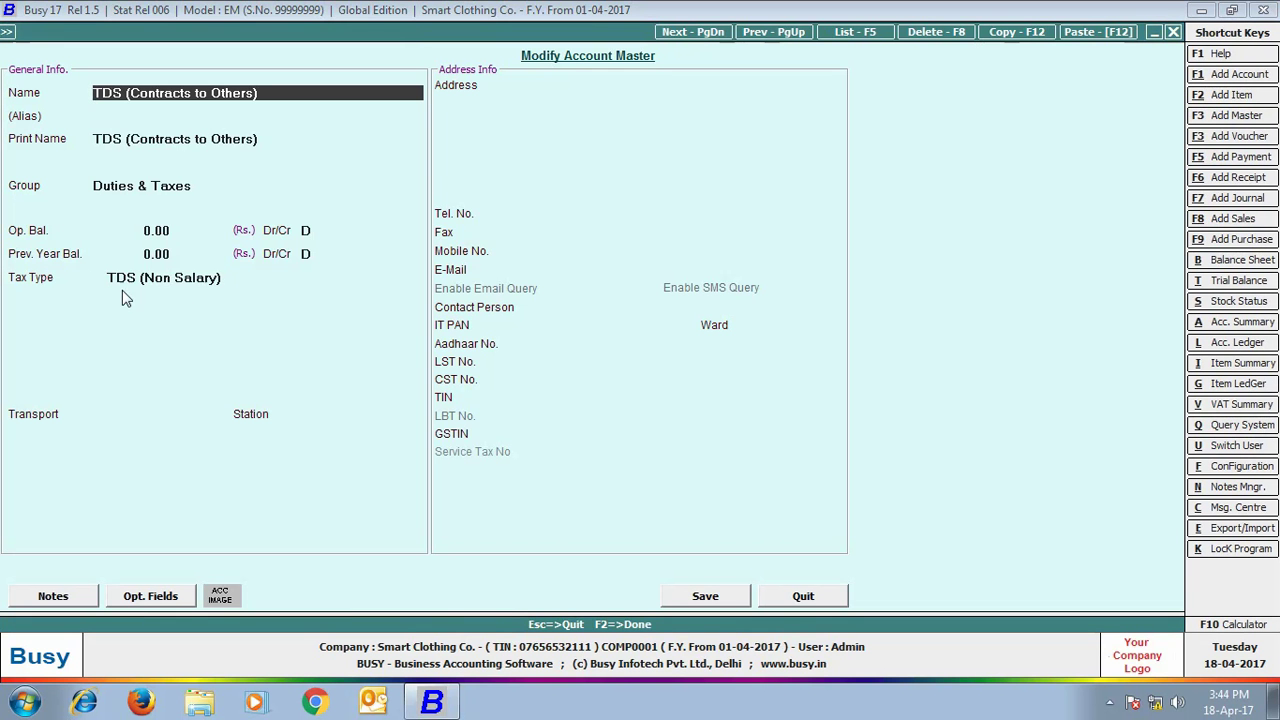
click(804, 596)
click(234, 309)
Start a new journal voucher in the Main series dated 01-04-2017.
click(222, 30)
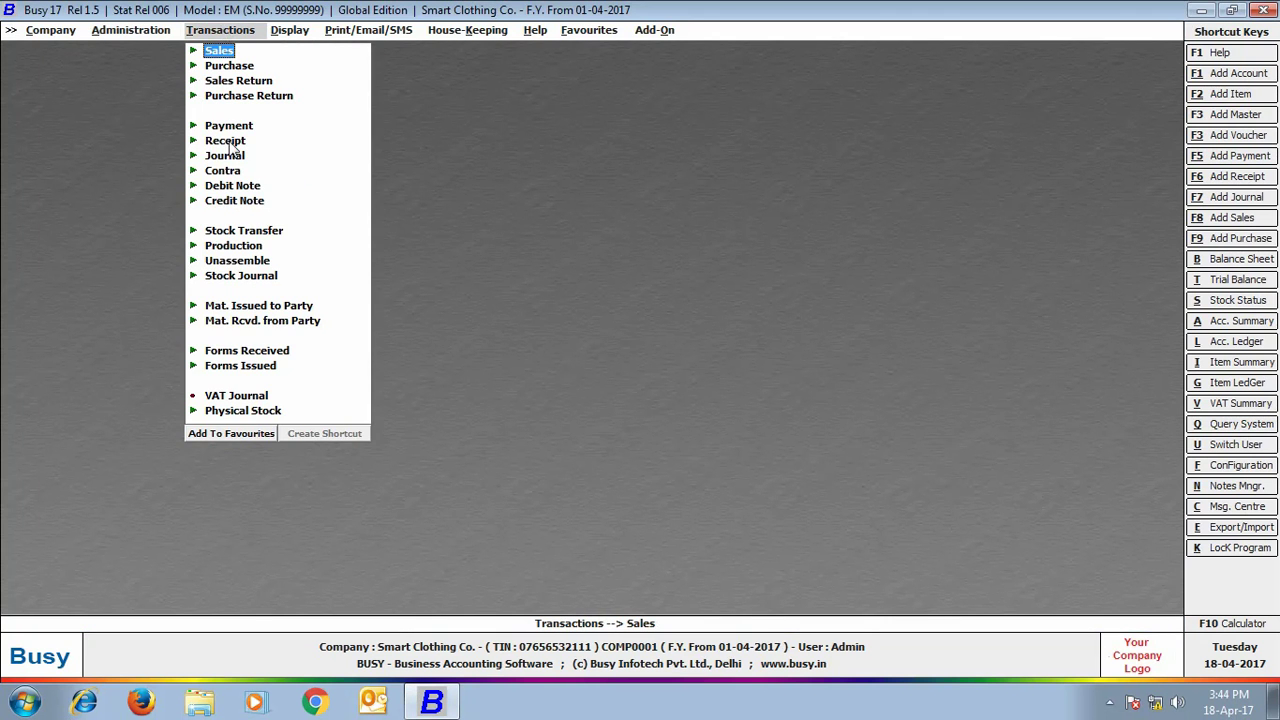
click(229, 157)
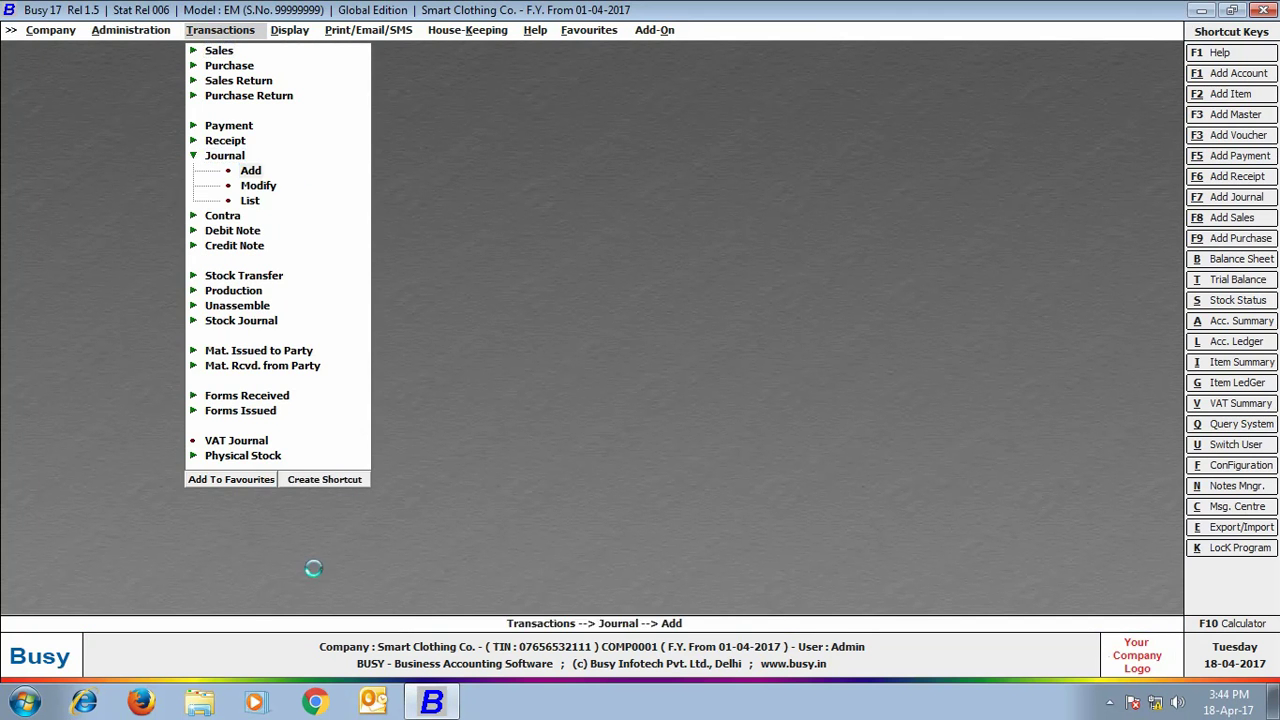
click(250, 172)
key(Return)
key(Return)
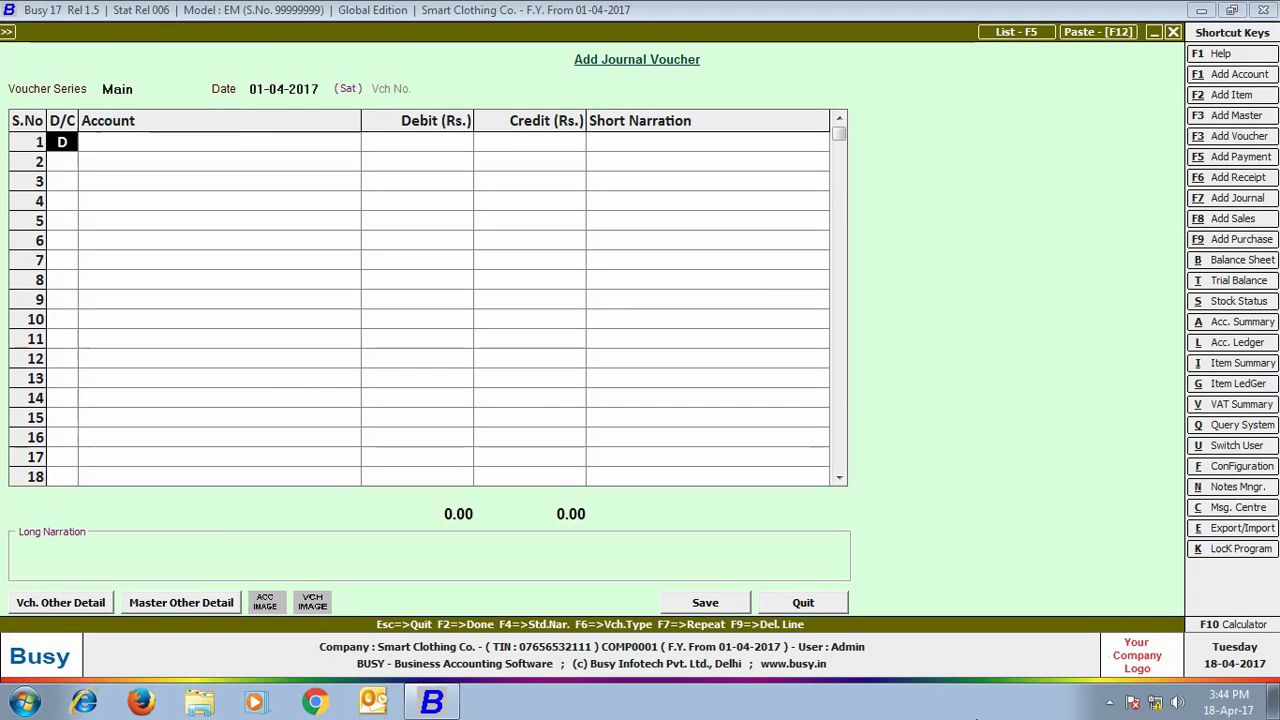
Debit Advertisement Rs. 80,000 and credit Acme Advertising Co.
key(Return)
text(adv)
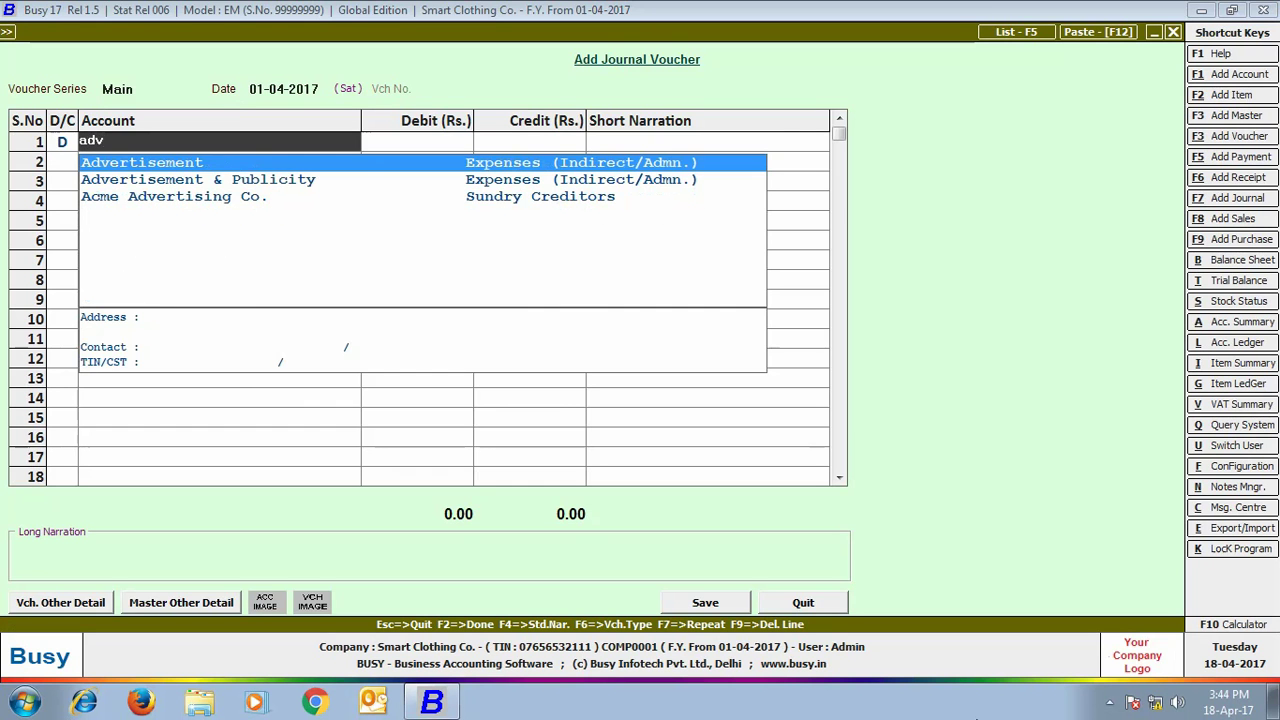
key(Return)
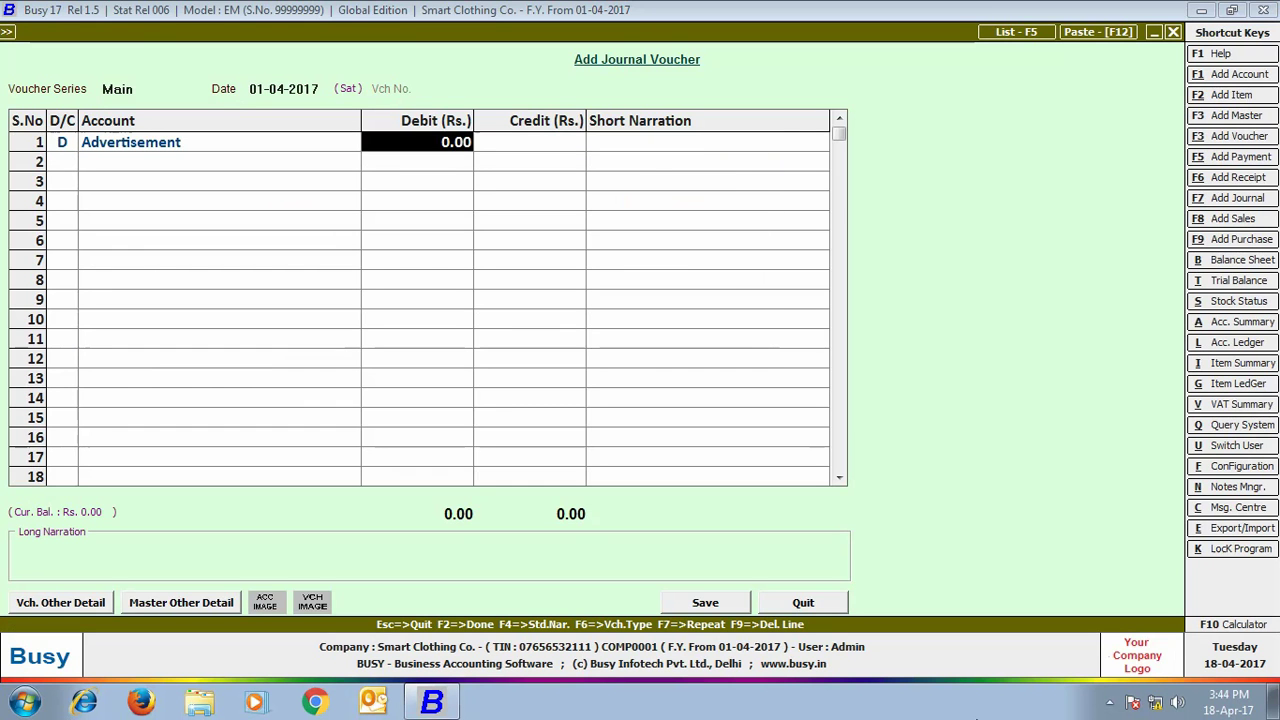
text(80000)
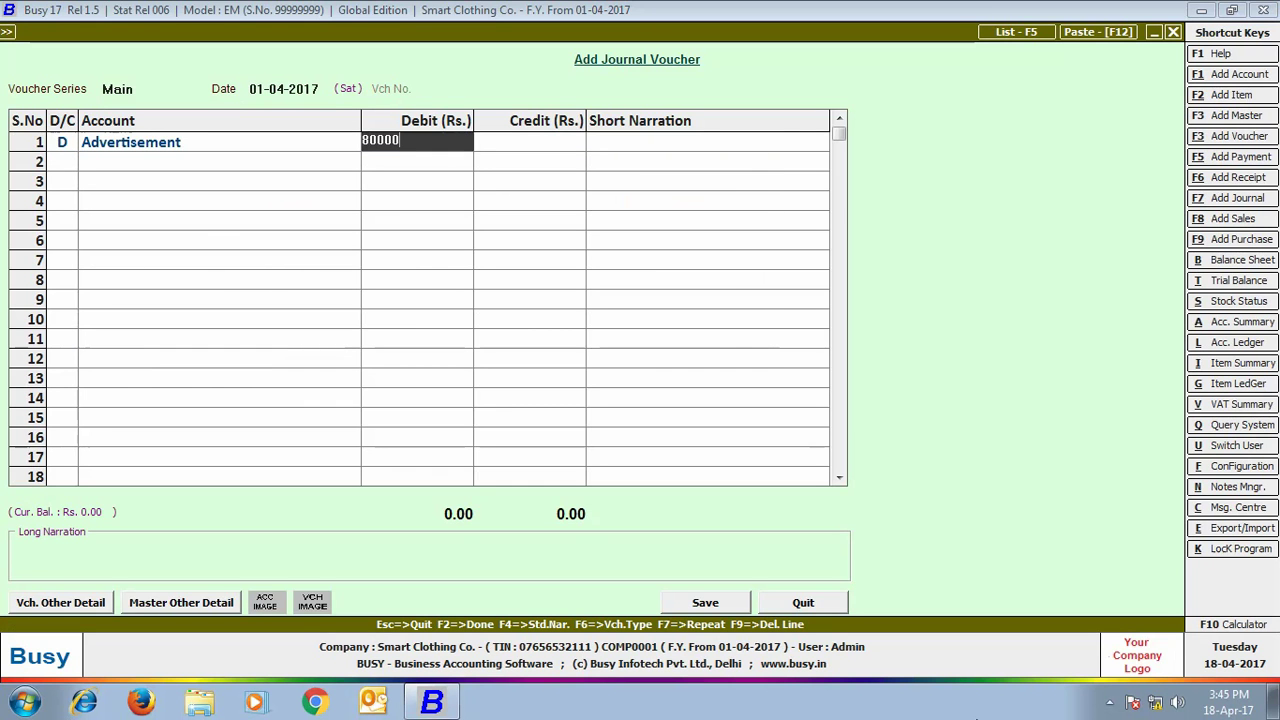
key(Return)
key(Return)
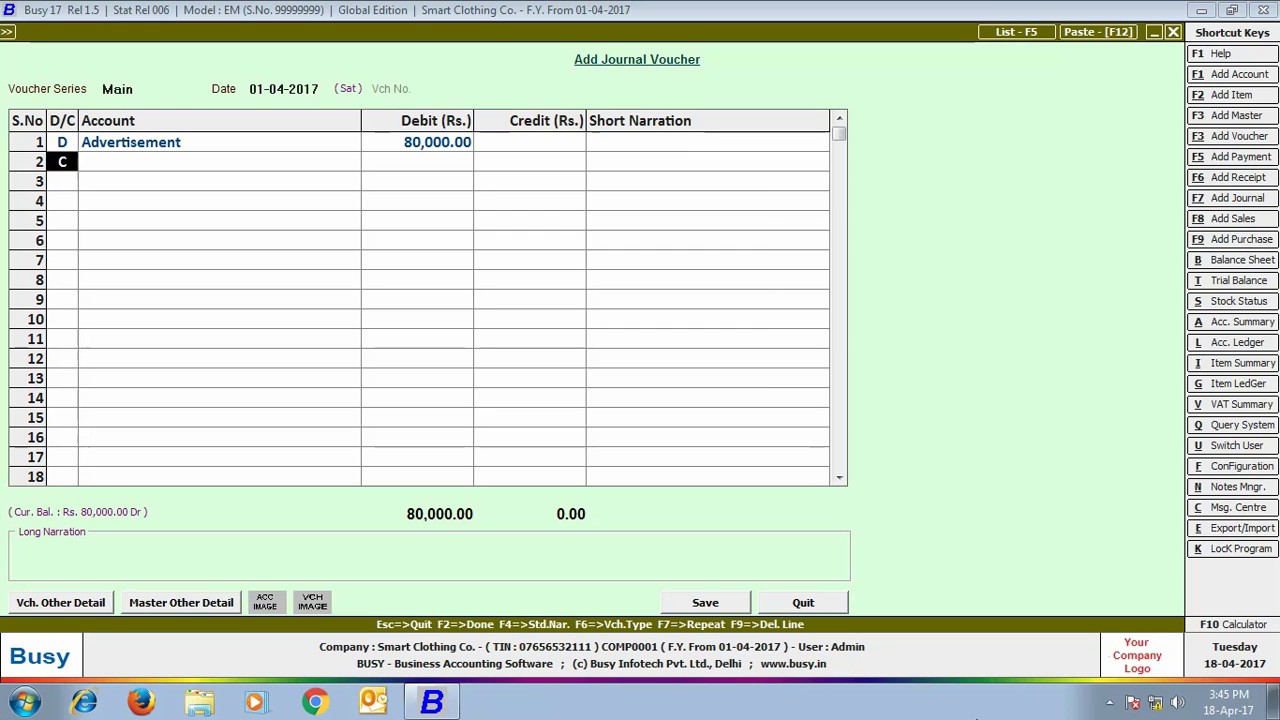
key(Return)
text(acme)
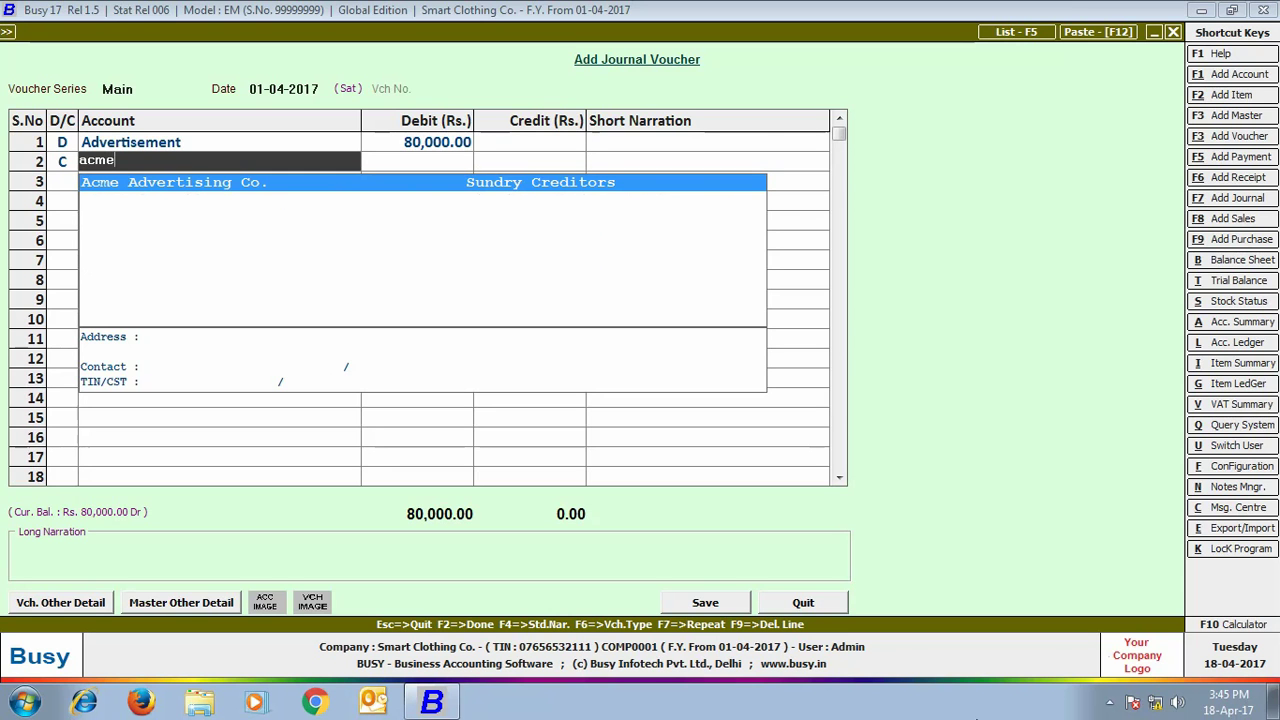
key(Return)
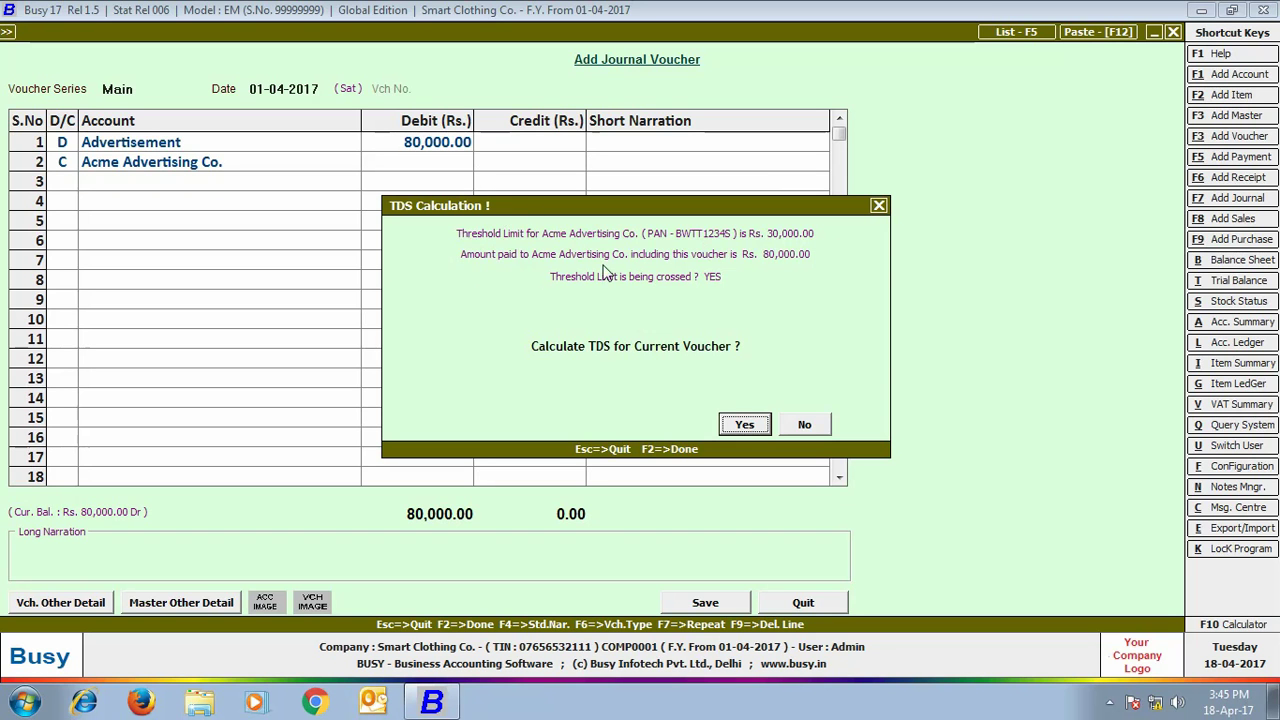
Apply the TDS calculation and credit TDS (Contracts to Others) 1,600, leaving Acme Advertising Co. at 78,400.
click(740, 424)
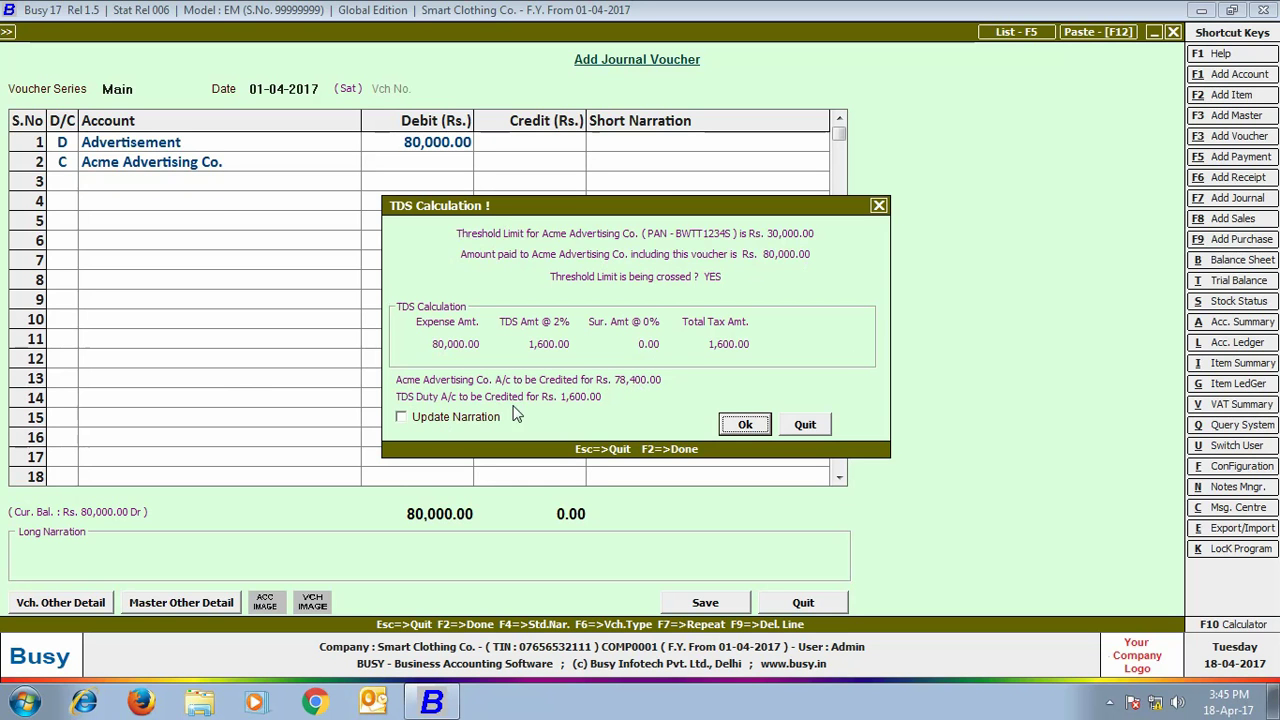
click(755, 429)
key(Return)
key(Return)
key(Return)
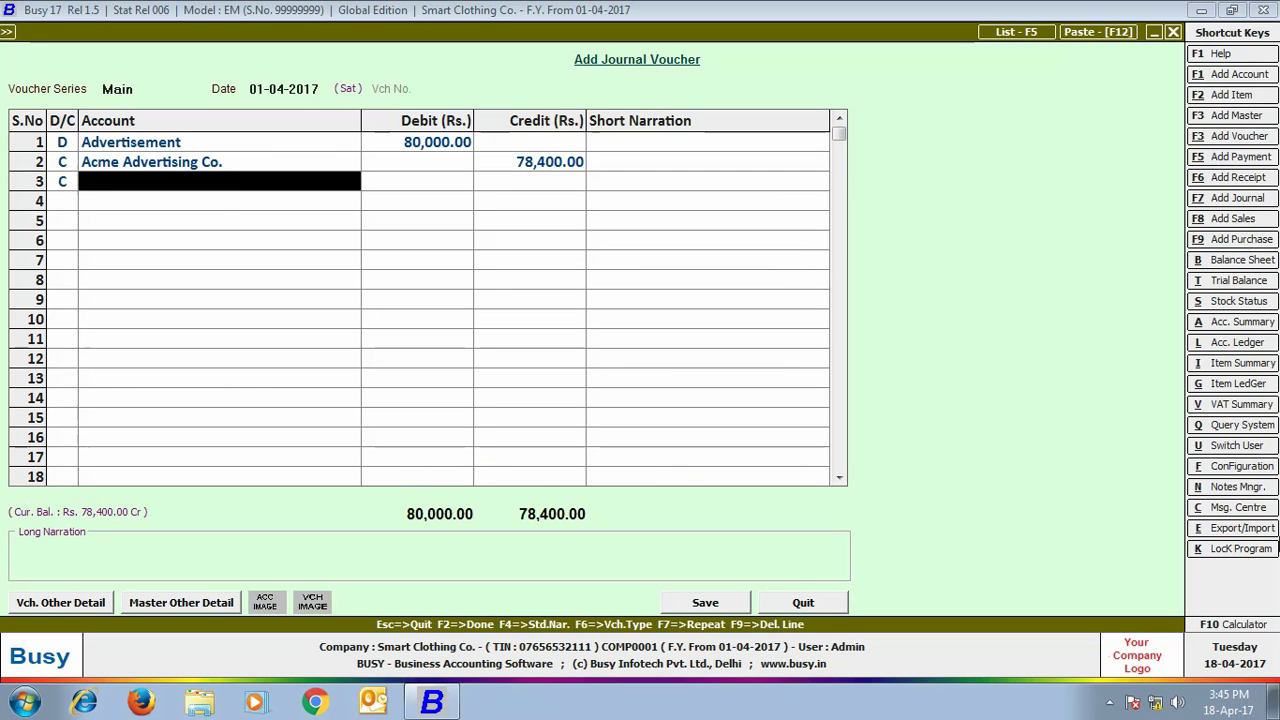
text(tds)
key(Down)
key(Down)
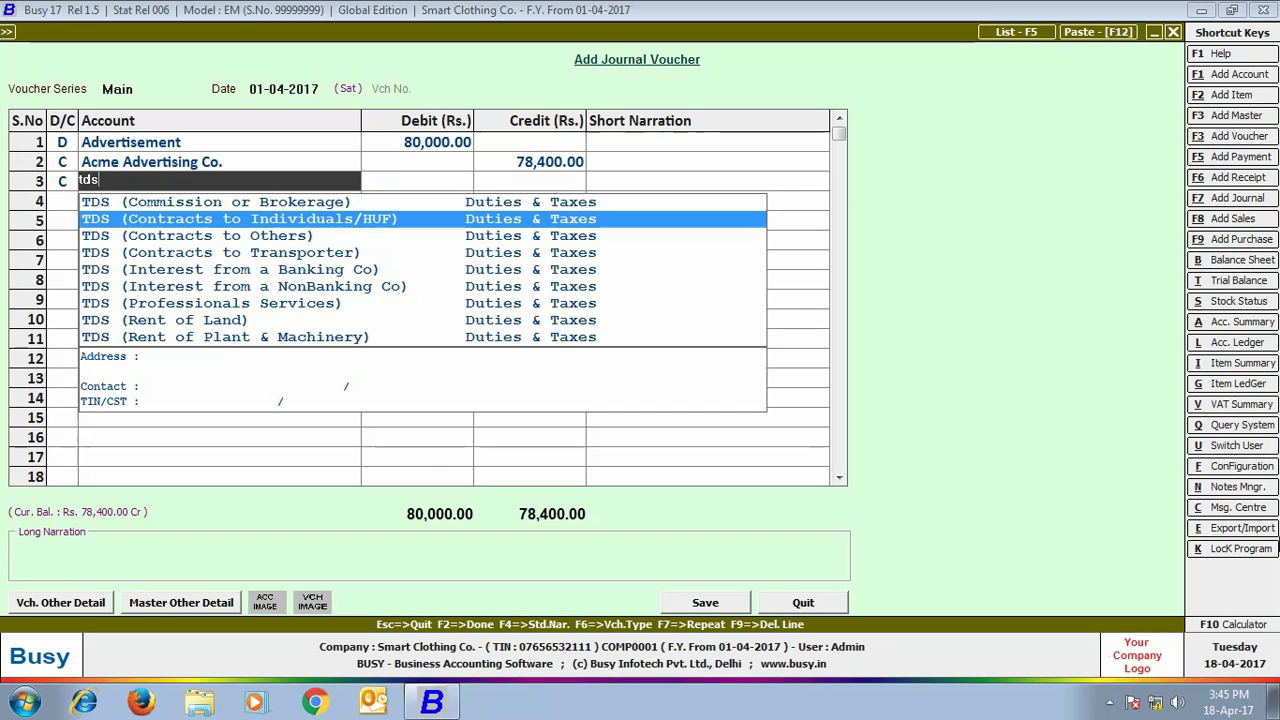
key(Return)
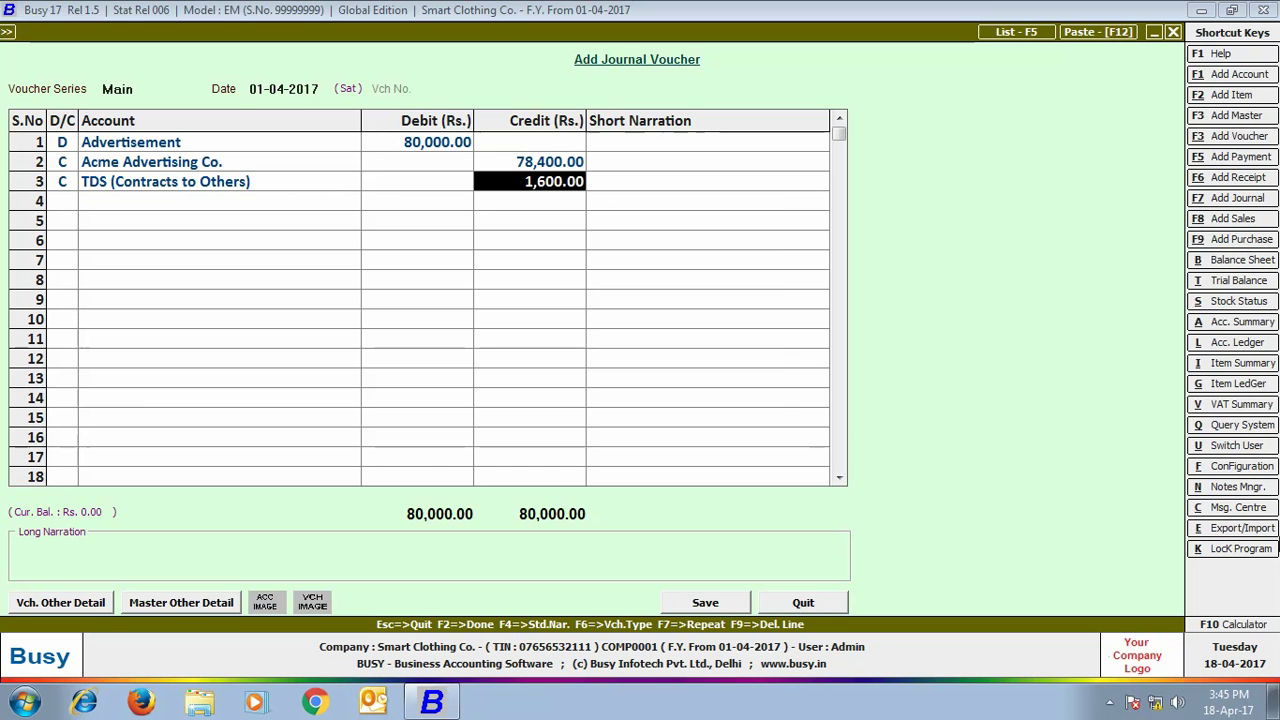
key(Return)
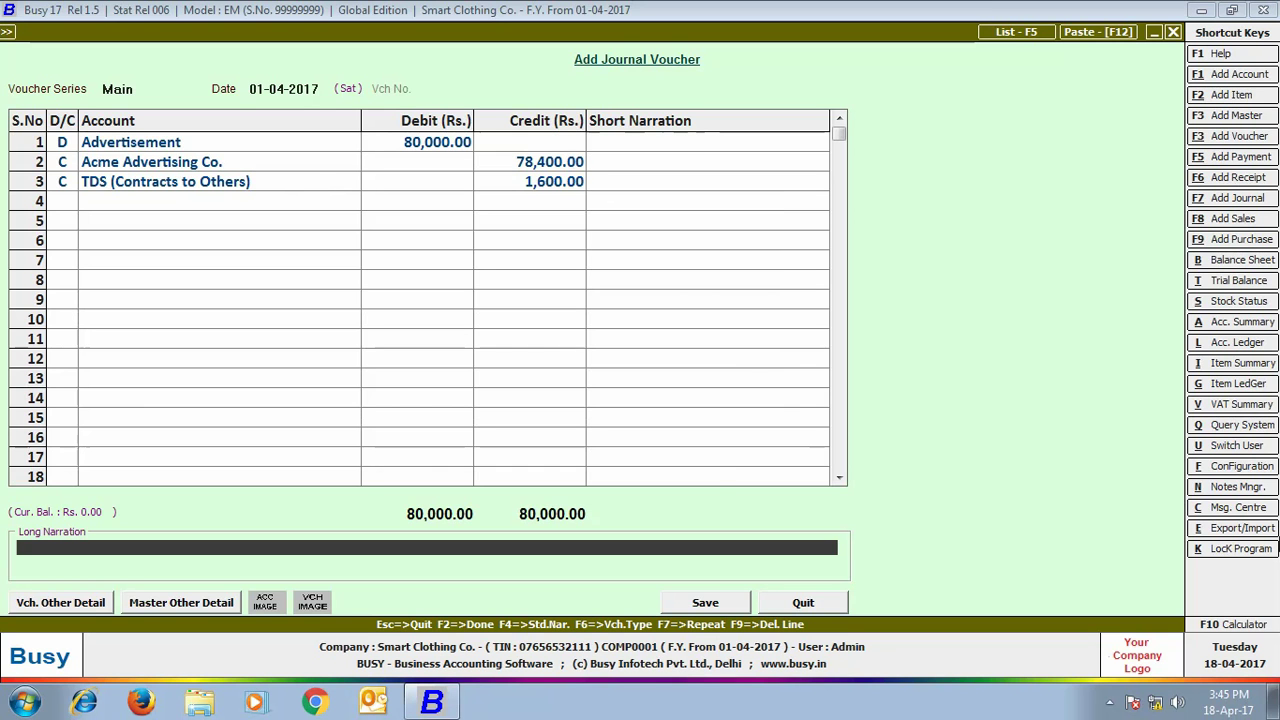
Fill the TDS deduction details with reference 1 and a total tax of 1,600.00.
key(Return)
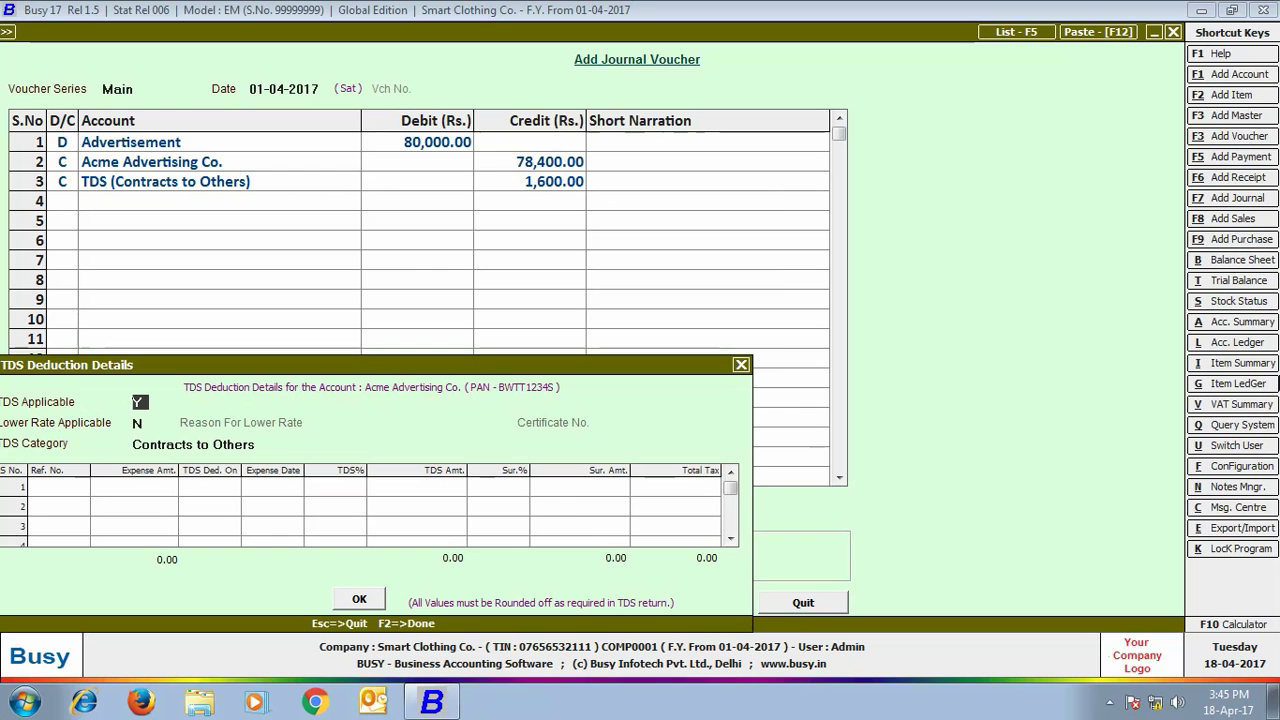
key(Return)
key(Return)
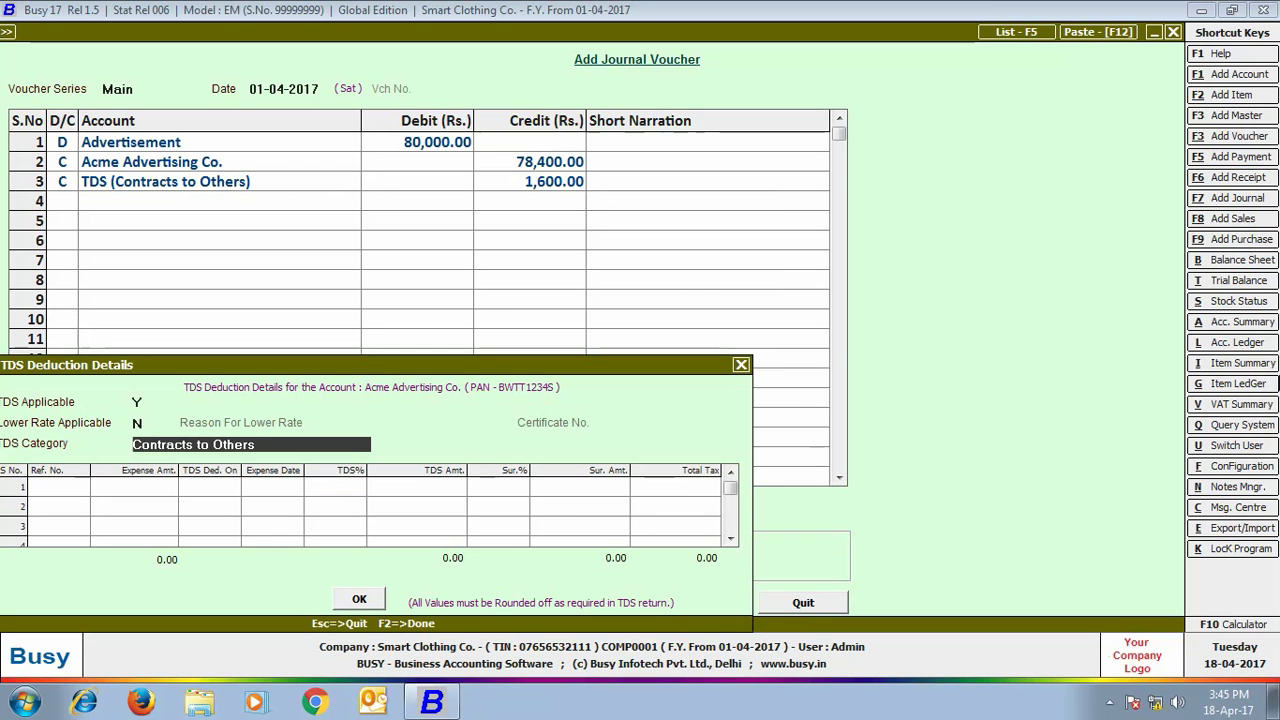
key(Return)
text(1)
key(Return)
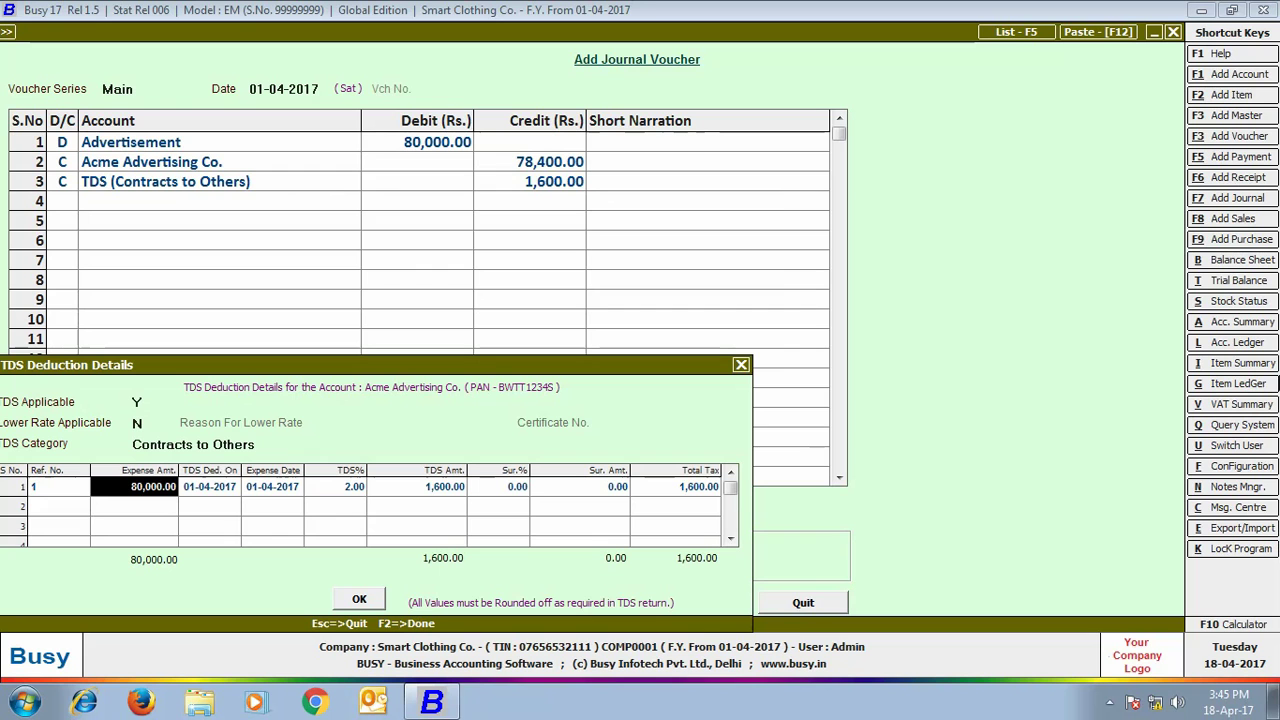
key(Return)
key(Return)
key(Return)
key(Return)
key(Return)
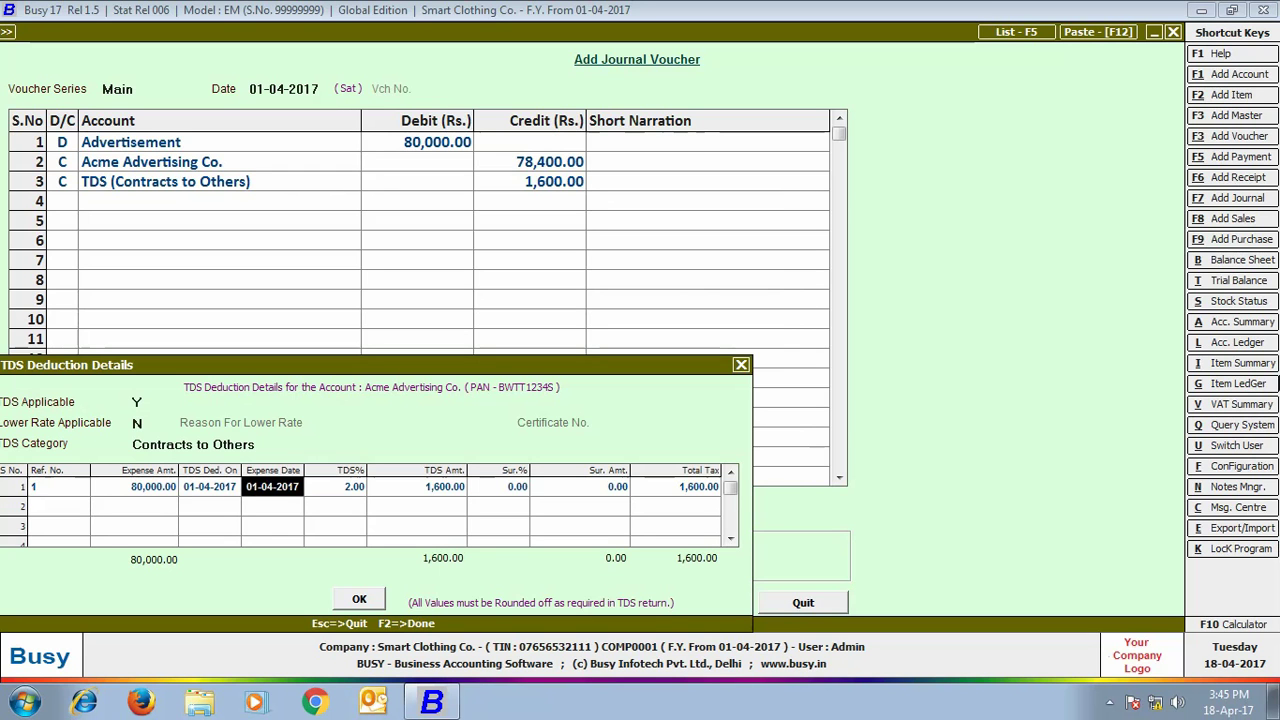
key(Return)
key(Return)
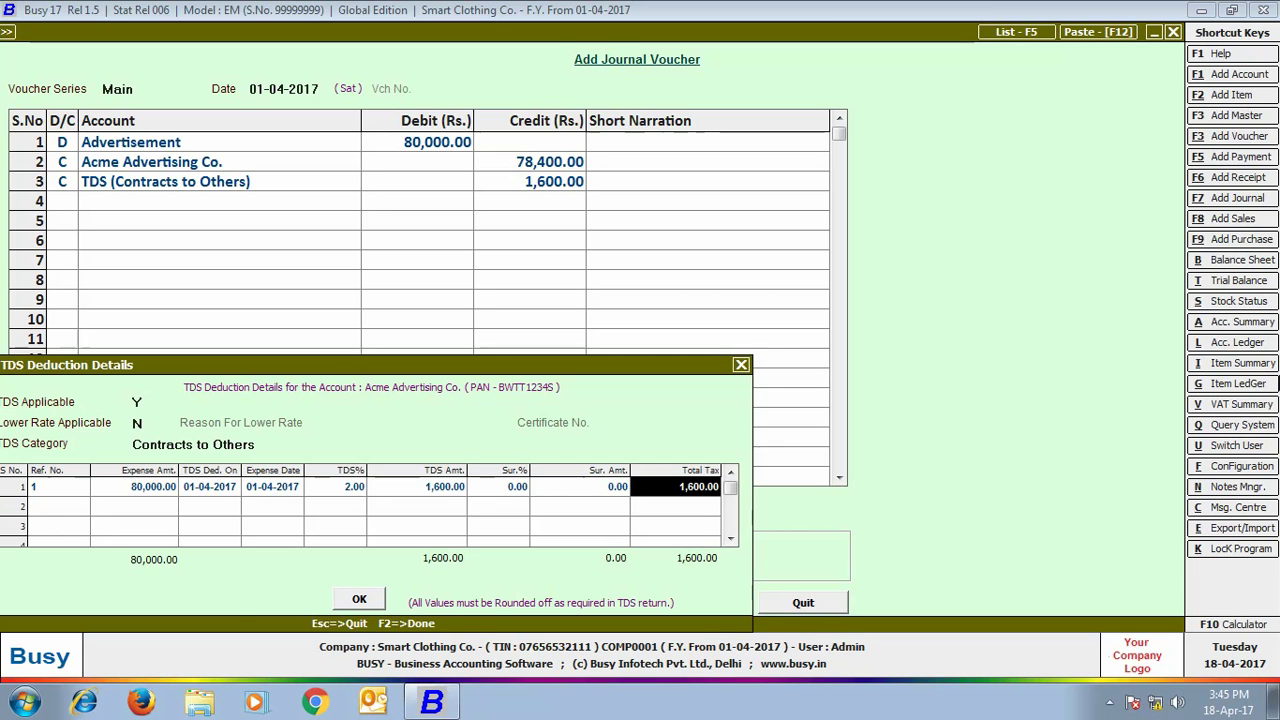
Save the journal voucher and close the entry screen.
key(F2)
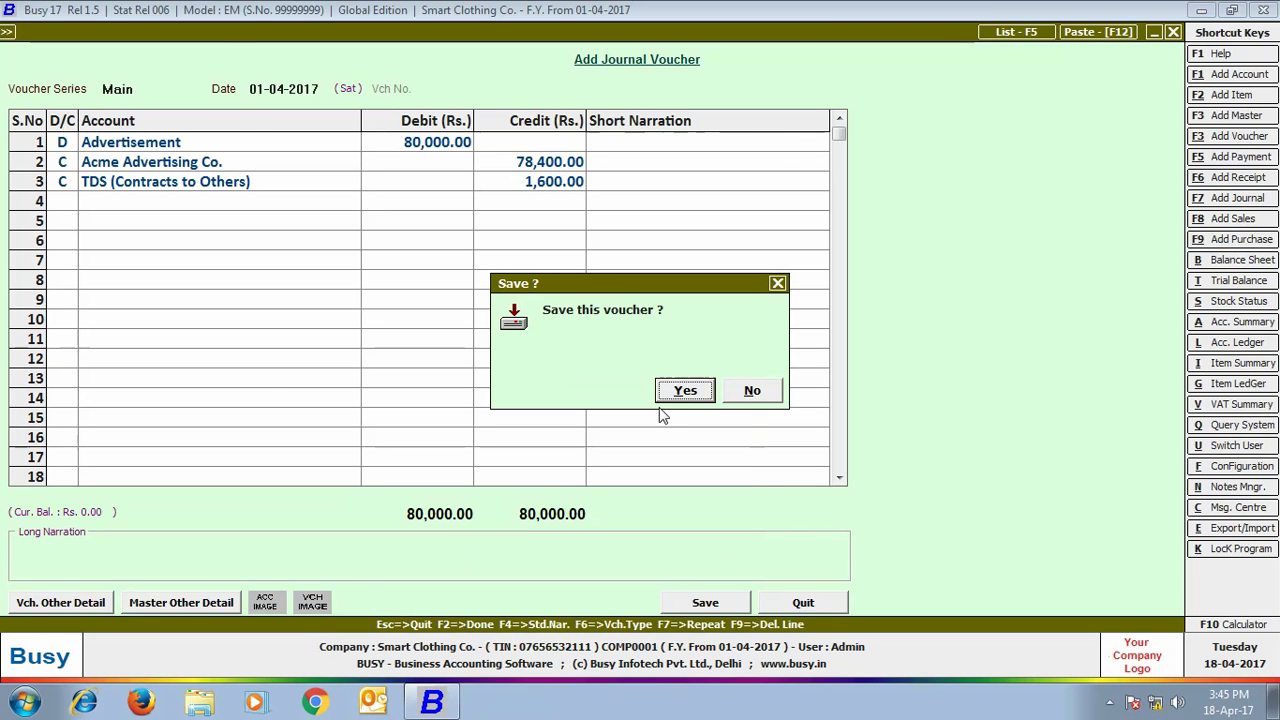
click(680, 389)
click(1173, 34)
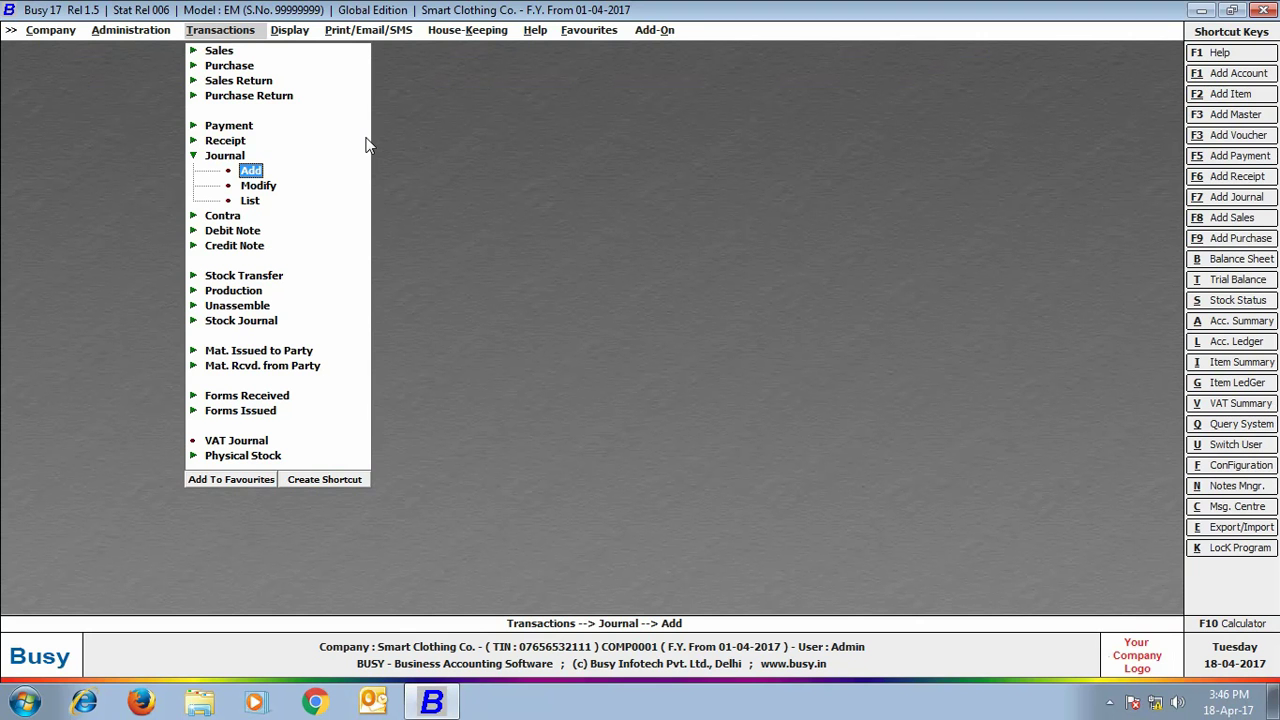
Start a new Main-series payment voucher dated 30-04-2017.
click(228, 125)
click(250, 140)
key(Return)
text(30-0)
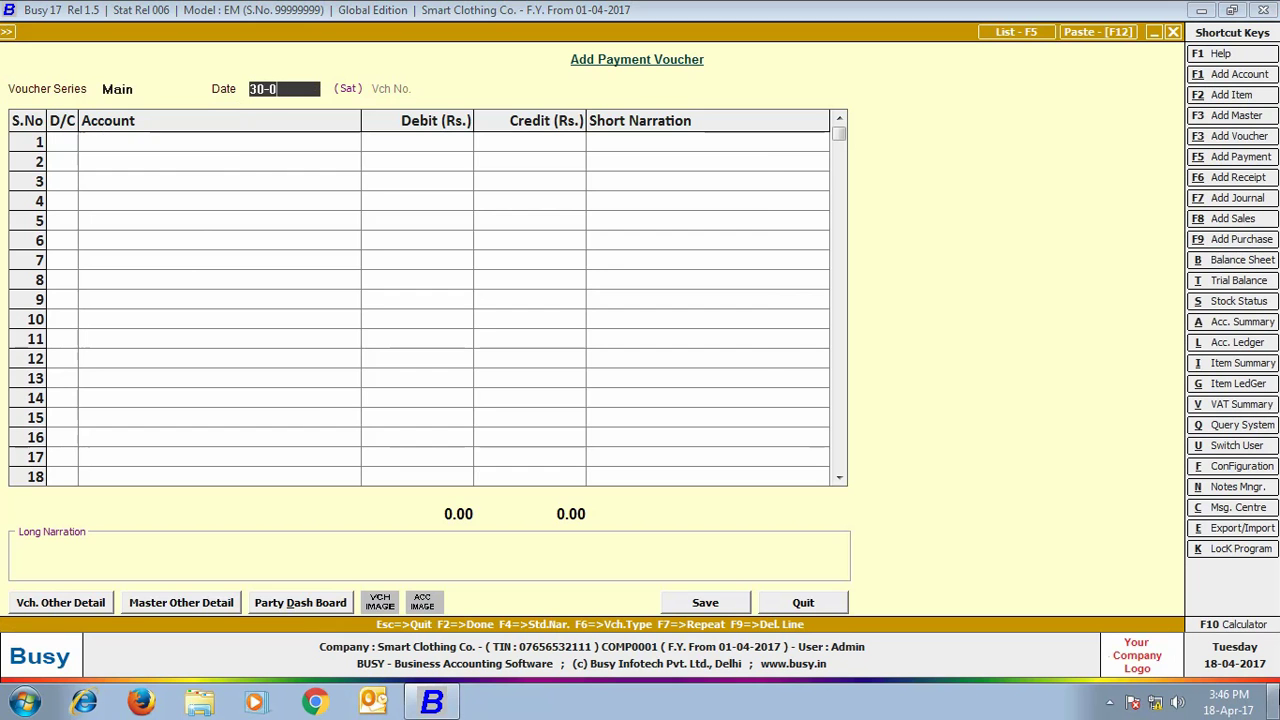
key(Return)
key(Return)
Debit TDS (Contracts to Others) 1,600 and credit State Bank of India.
text(tds)
key(Down)
key(Down)
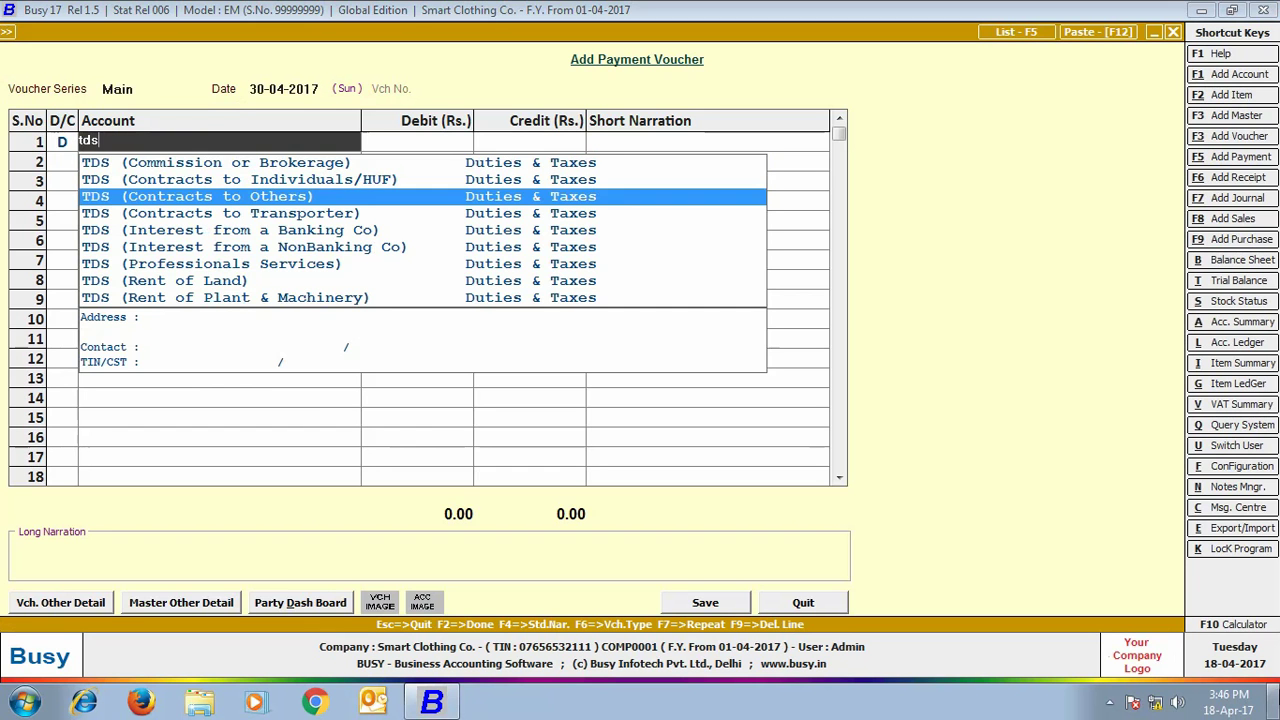
key(Return)
text(1,600)
key(Return)
key(Return)
key(Return)
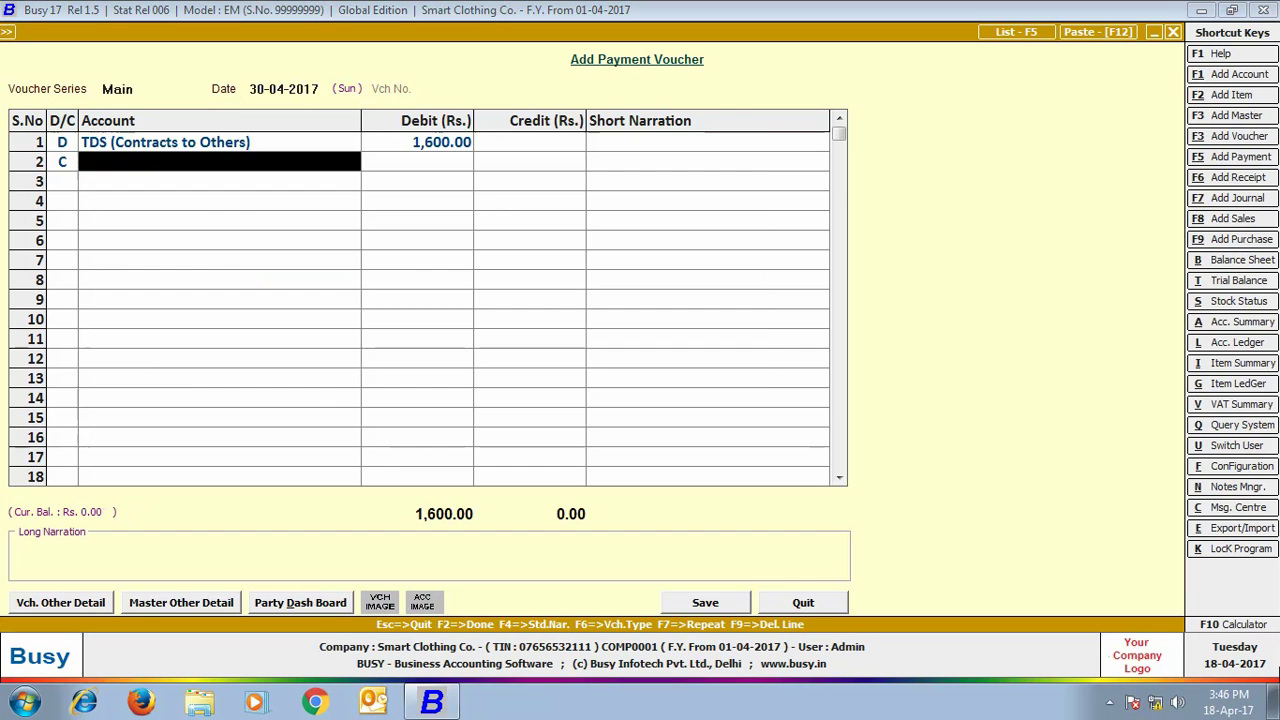
text(st)
key(Return)
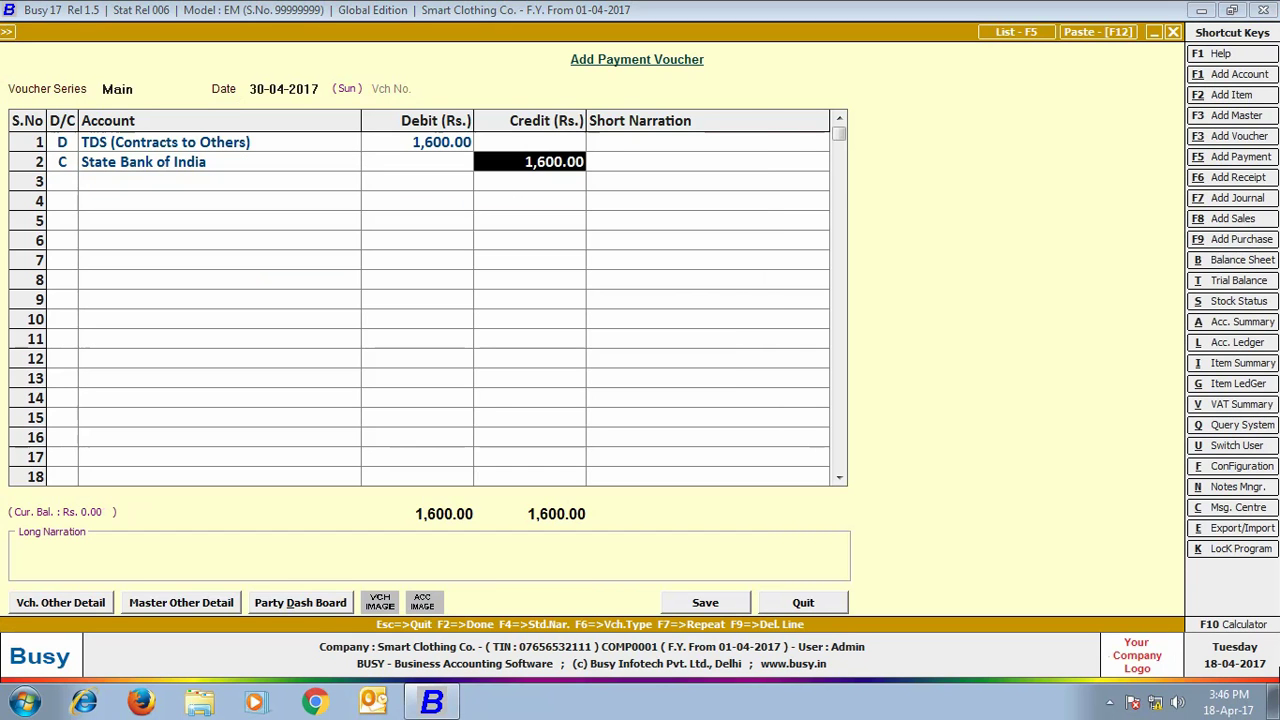
key(Return)
key(Return)
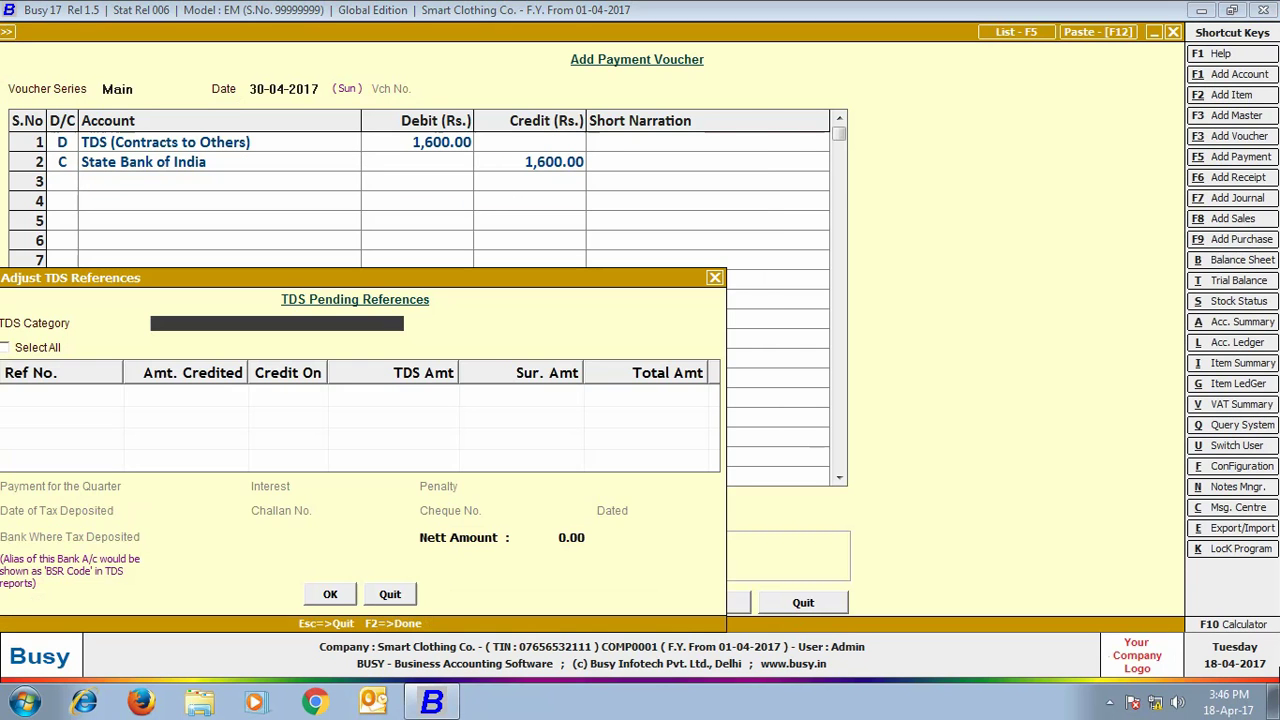
click(185, 327)
Settle pending Contracts to Others reference 1 for the first quarter with zero interest.
click(183, 390)
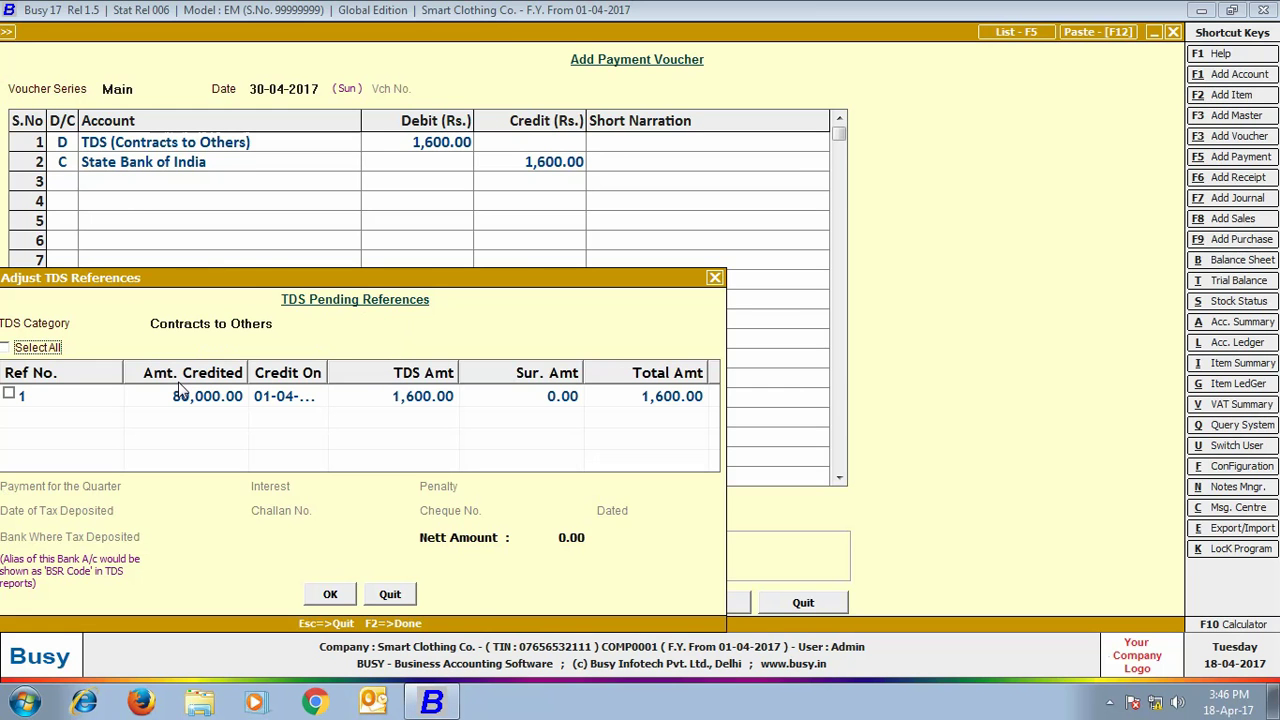
click(8, 396)
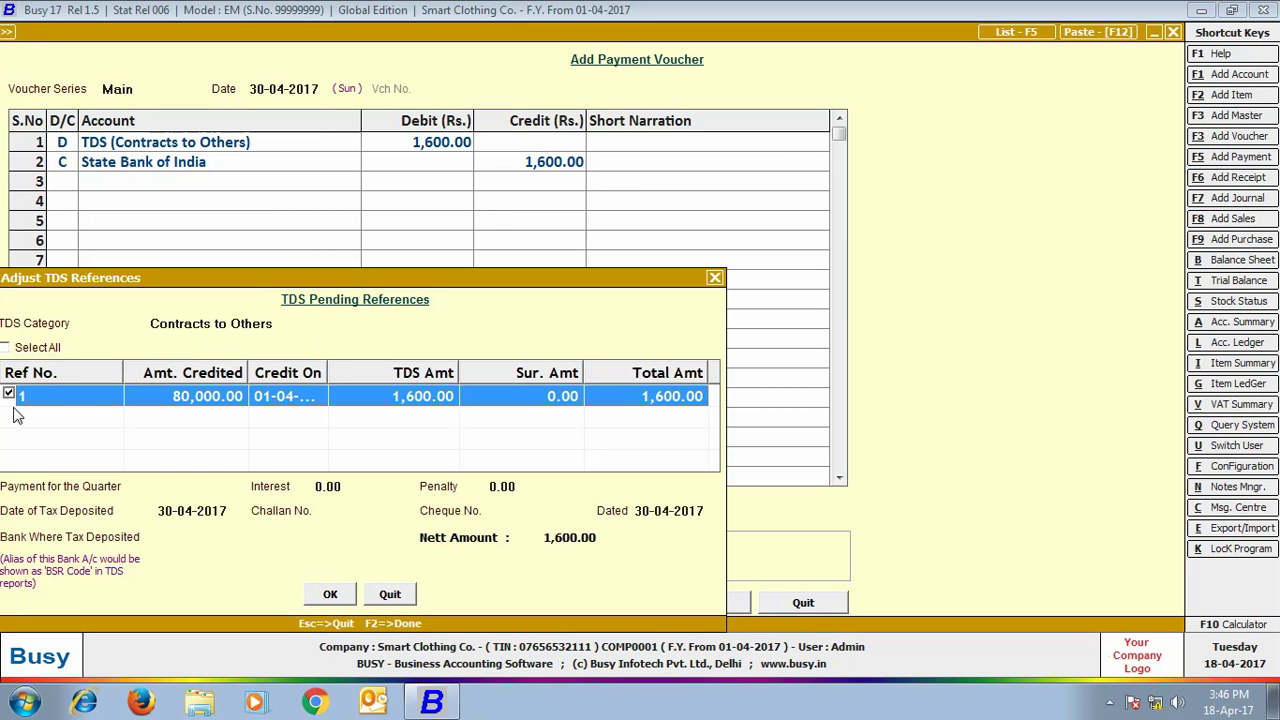
key(Return)
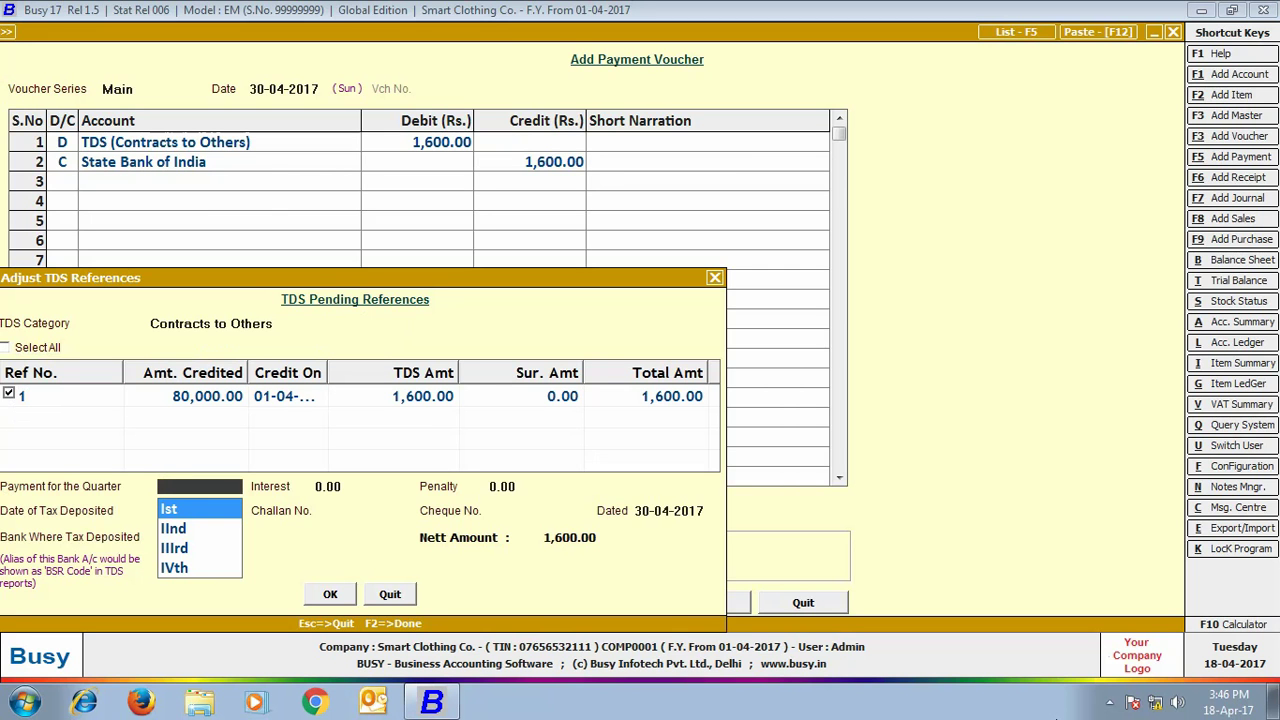
key(Return)
key(Return)
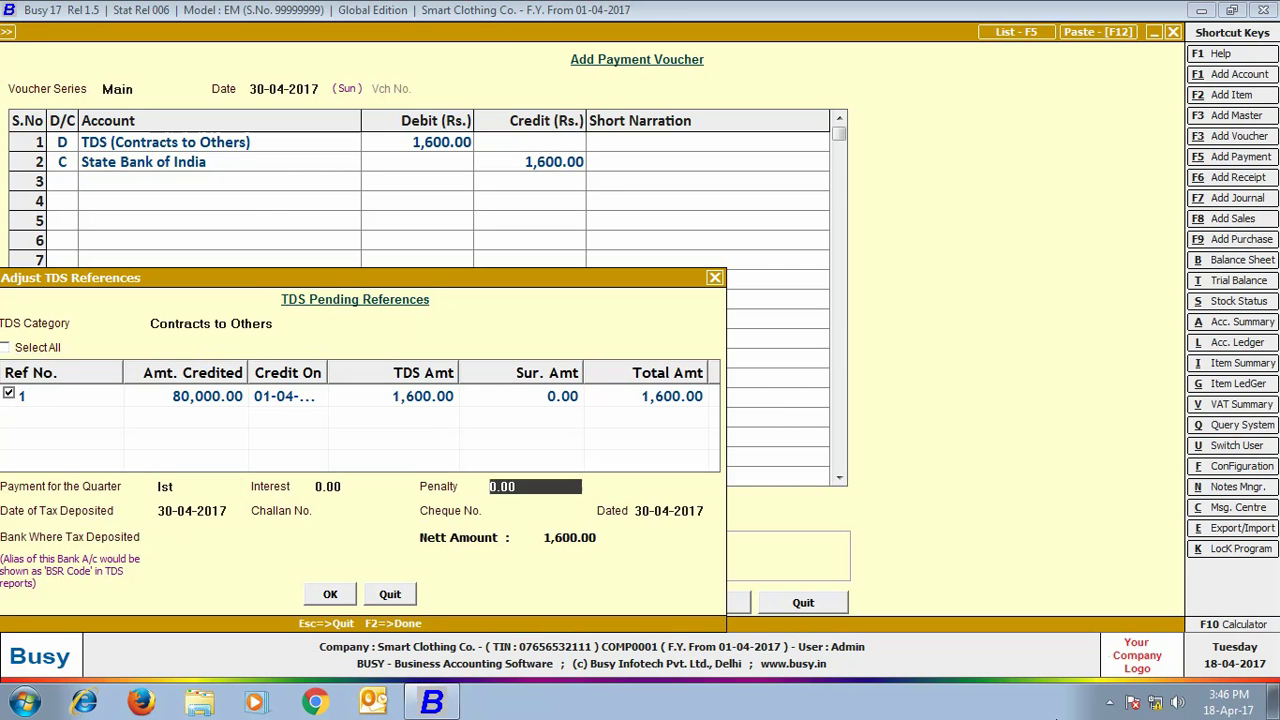
Enter challan 12345, cheque 003321, deposit bank Punjab National Bank, and save the voucher.
key(Return)
key(Return)
text(12345)
key(Return)
text(003321)
key(Return)
key(Return)
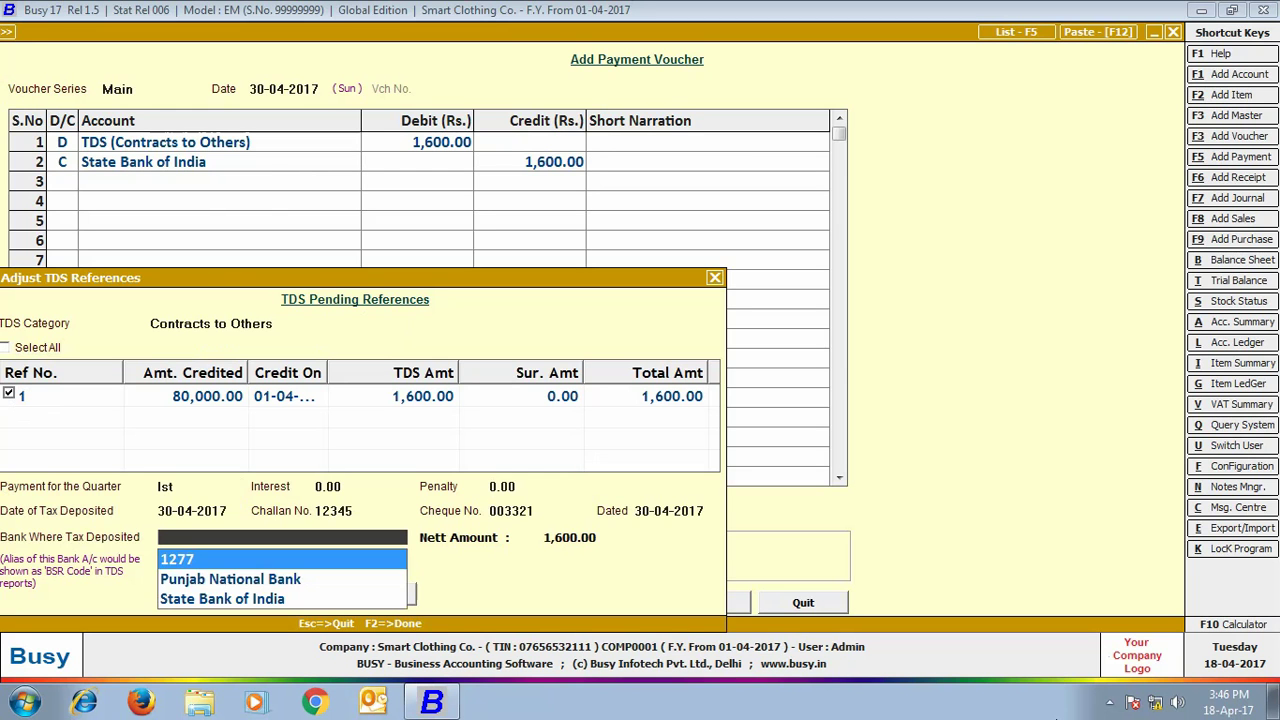
key(Down)
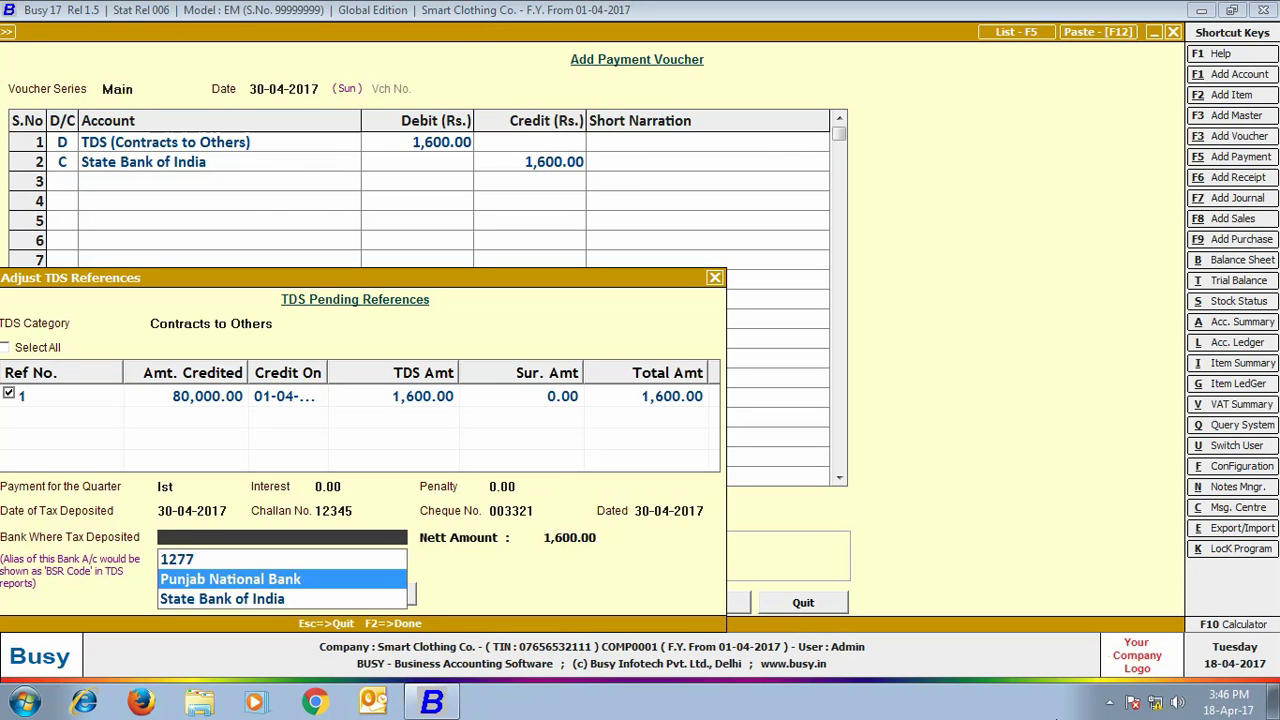
key(Return)
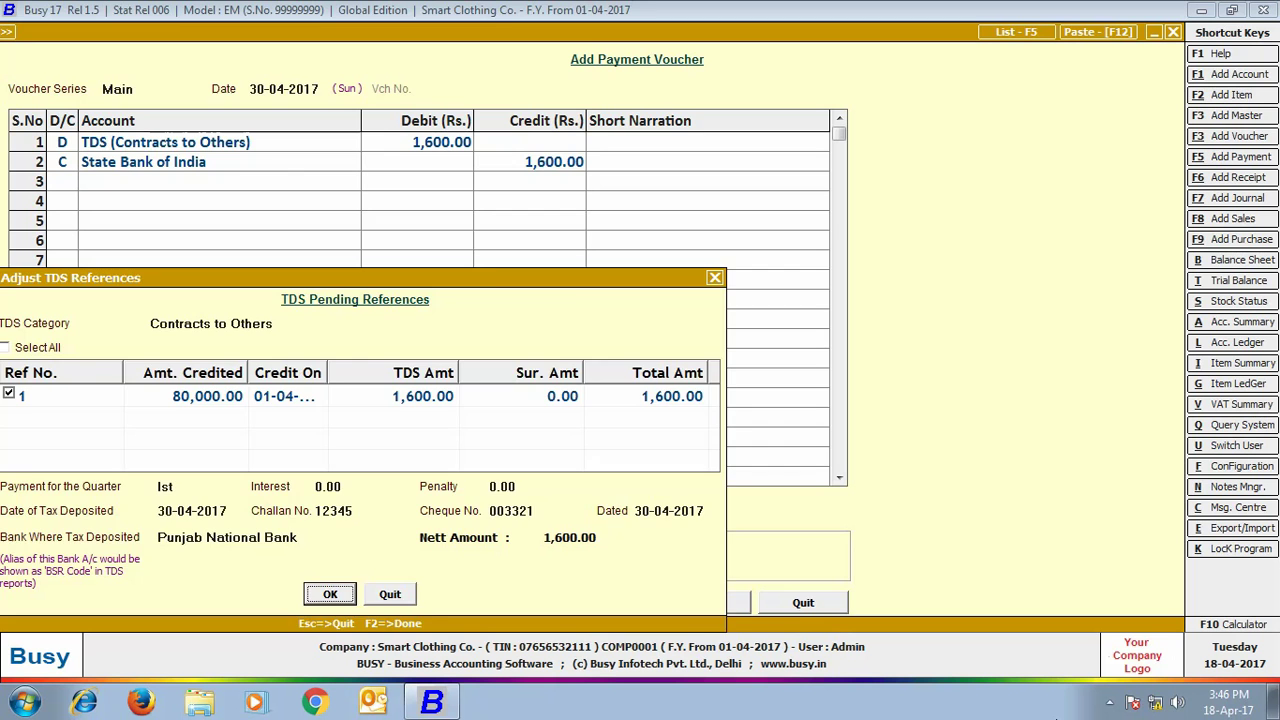
key(Return)
key(Return)
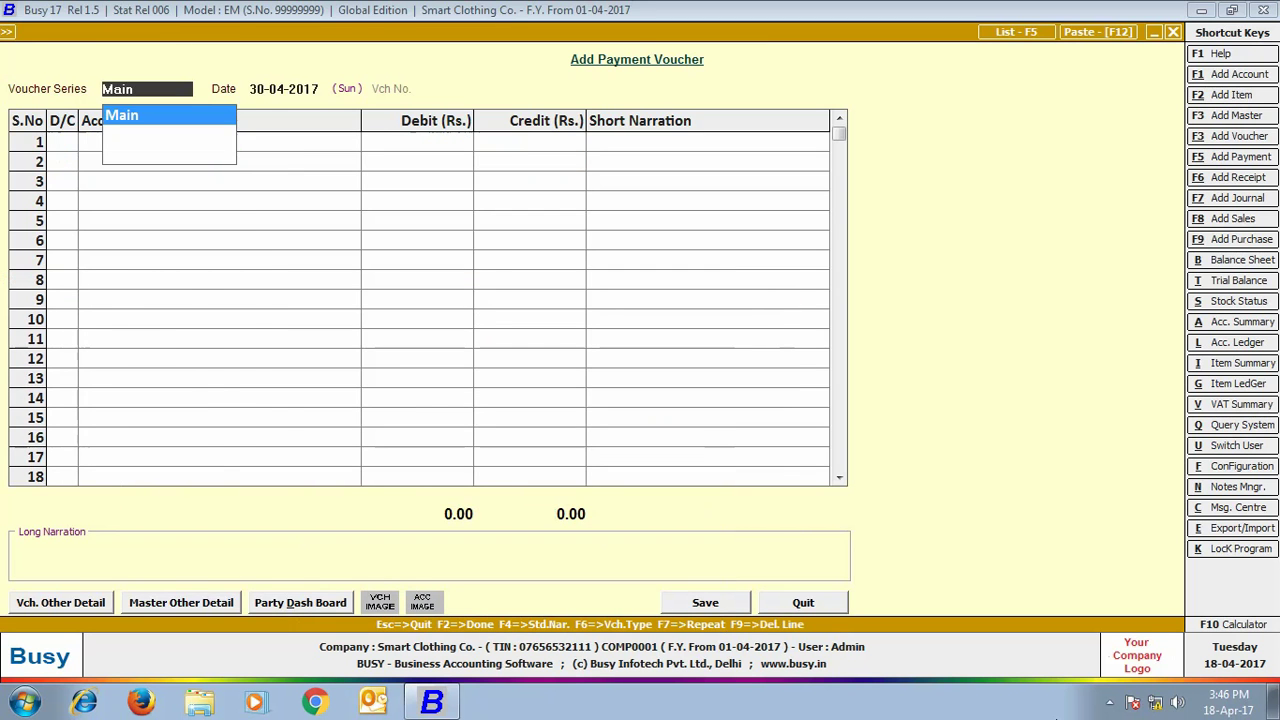
Close the payment voucher and start a Main-series journal voucher dated 10-04-2017.
click(1174, 32)
click(260, 217)
key(Return)
text(10-04)
key(Return)
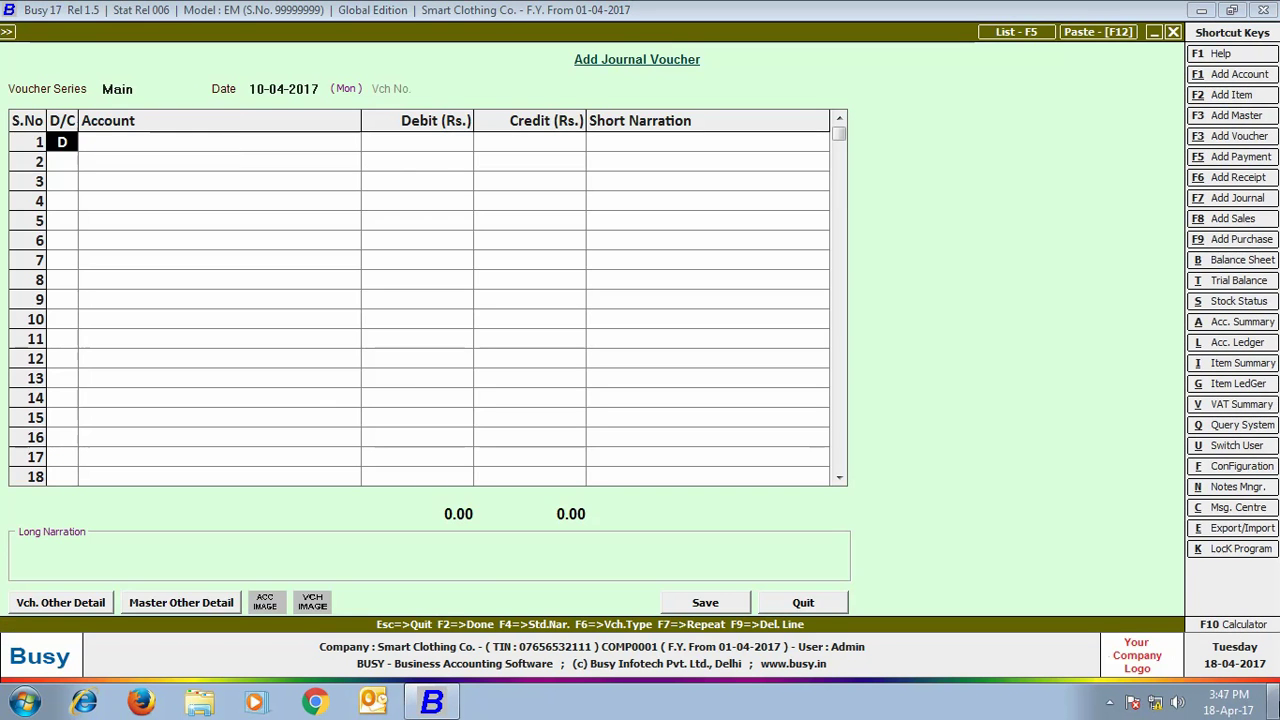
Debit Advertisement 25,000 and credit Acme Advertising Co. with TDS calculated.
key(Return)
text(ad)
key(Return)
text(25000)
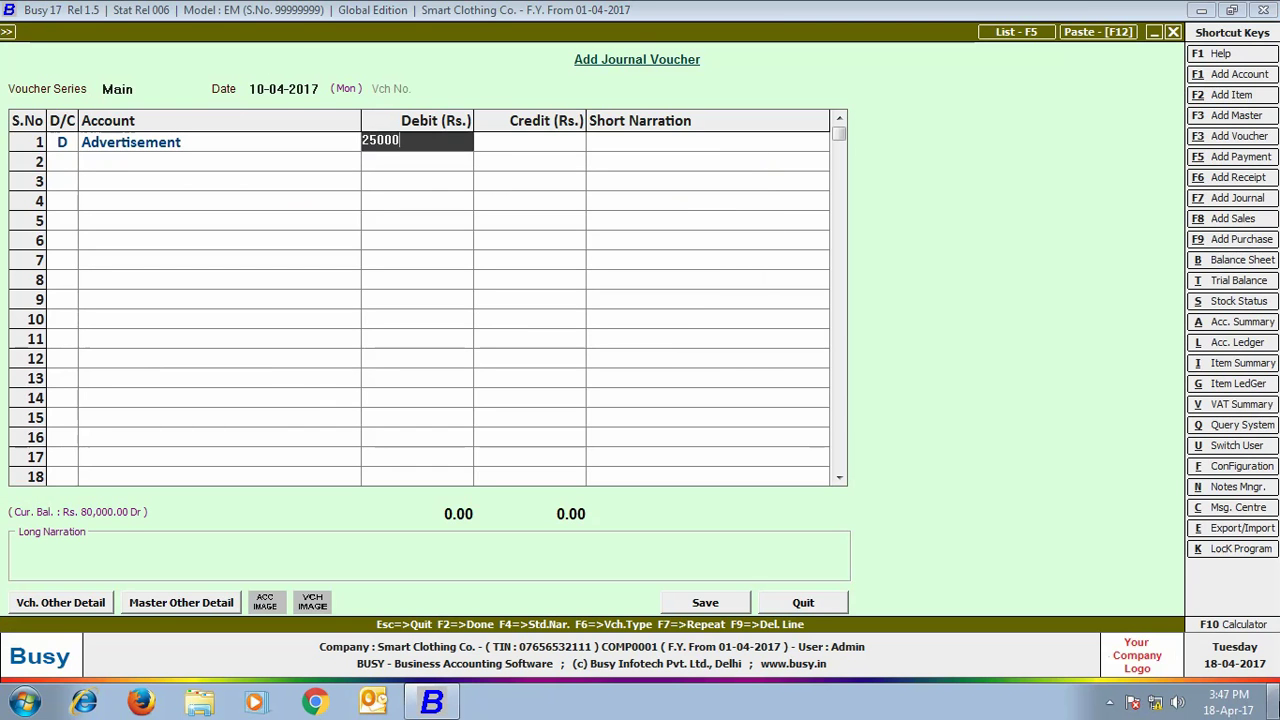
key(Return)
key(Return)
key(Return)
text(acme)
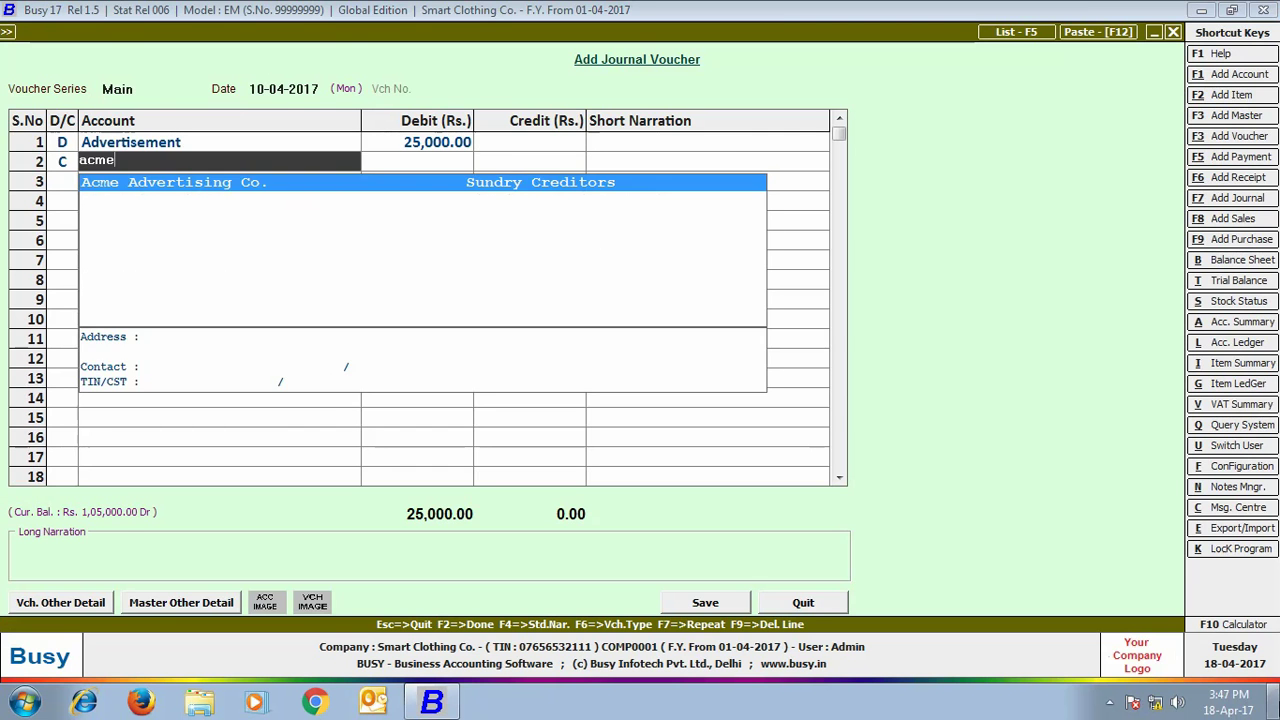
key(Return)
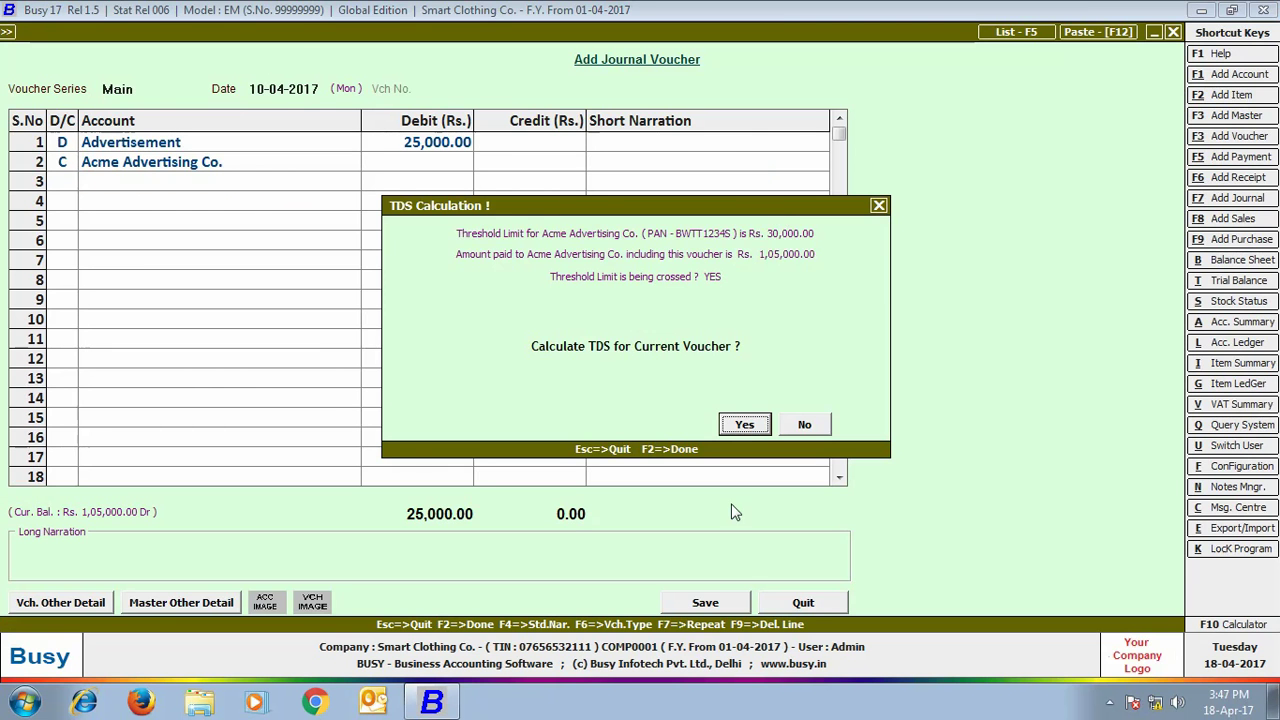
click(744, 425)
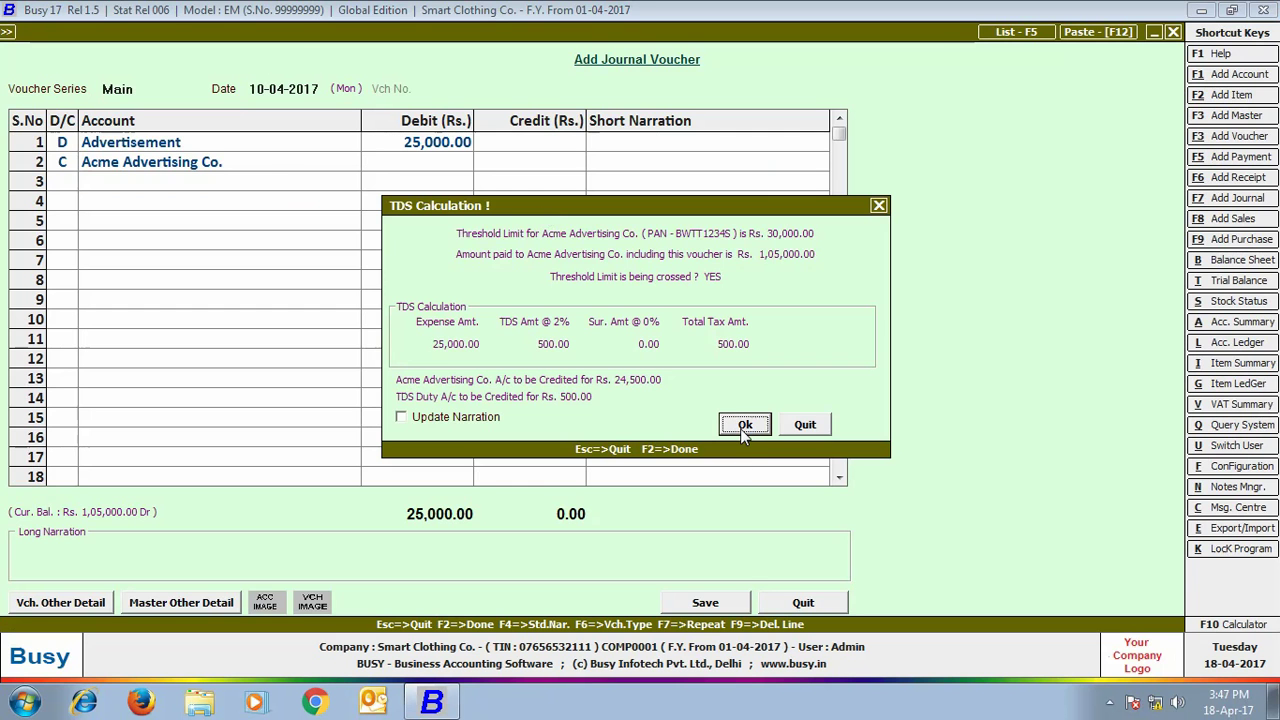
click(745, 425)
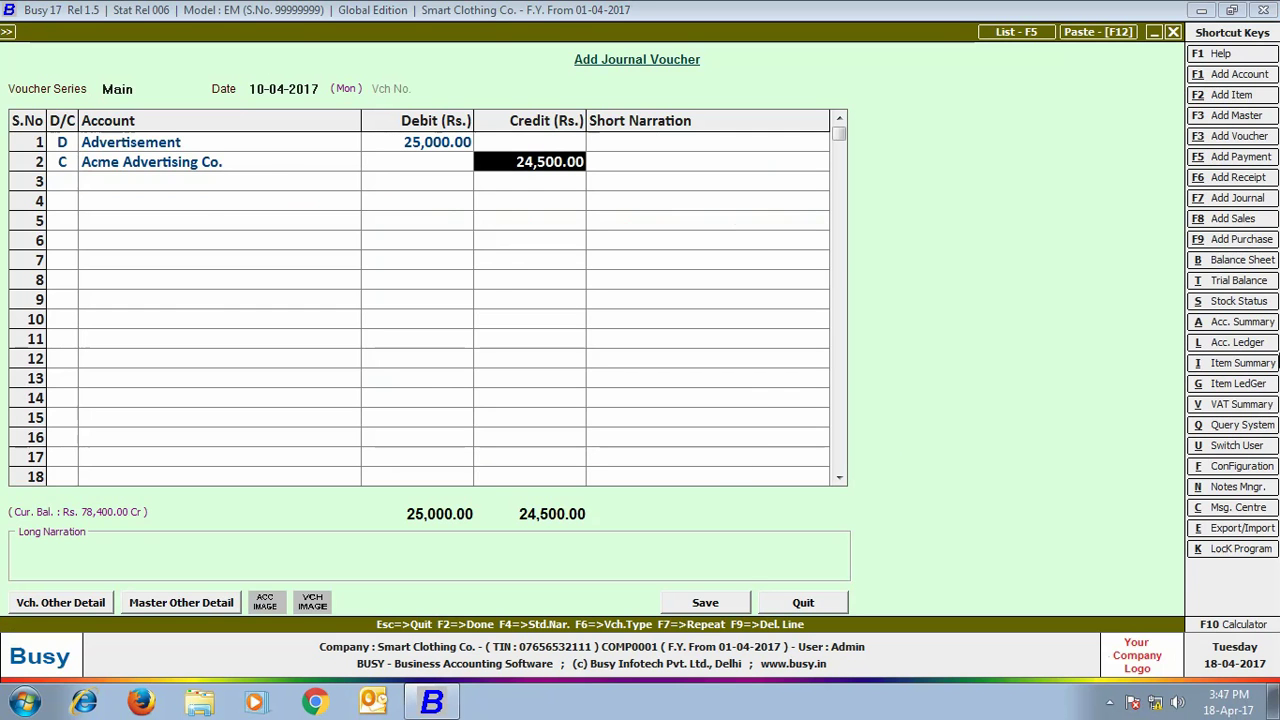
Credit TDS (Commission or Brokerage) 500 under reference 2 and save the voucher.
key(Return)
key(Return)
key(Return)
text(td)
key(Return)
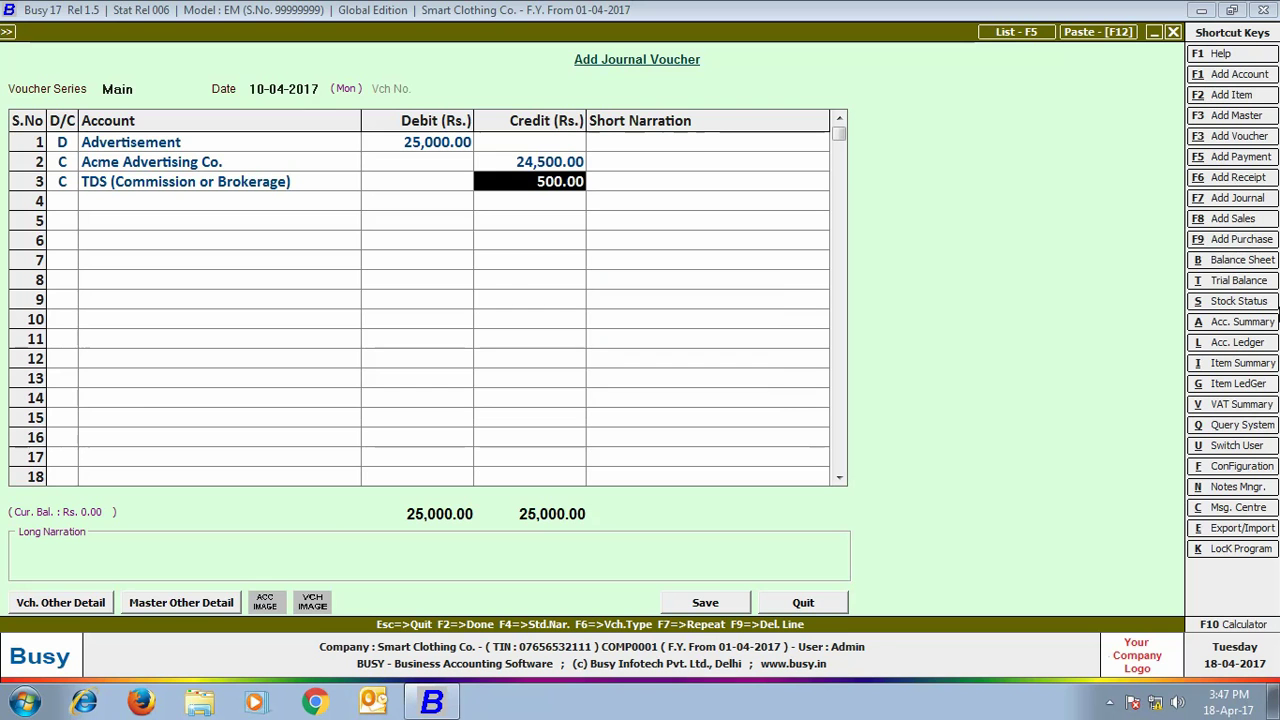
key(Return)
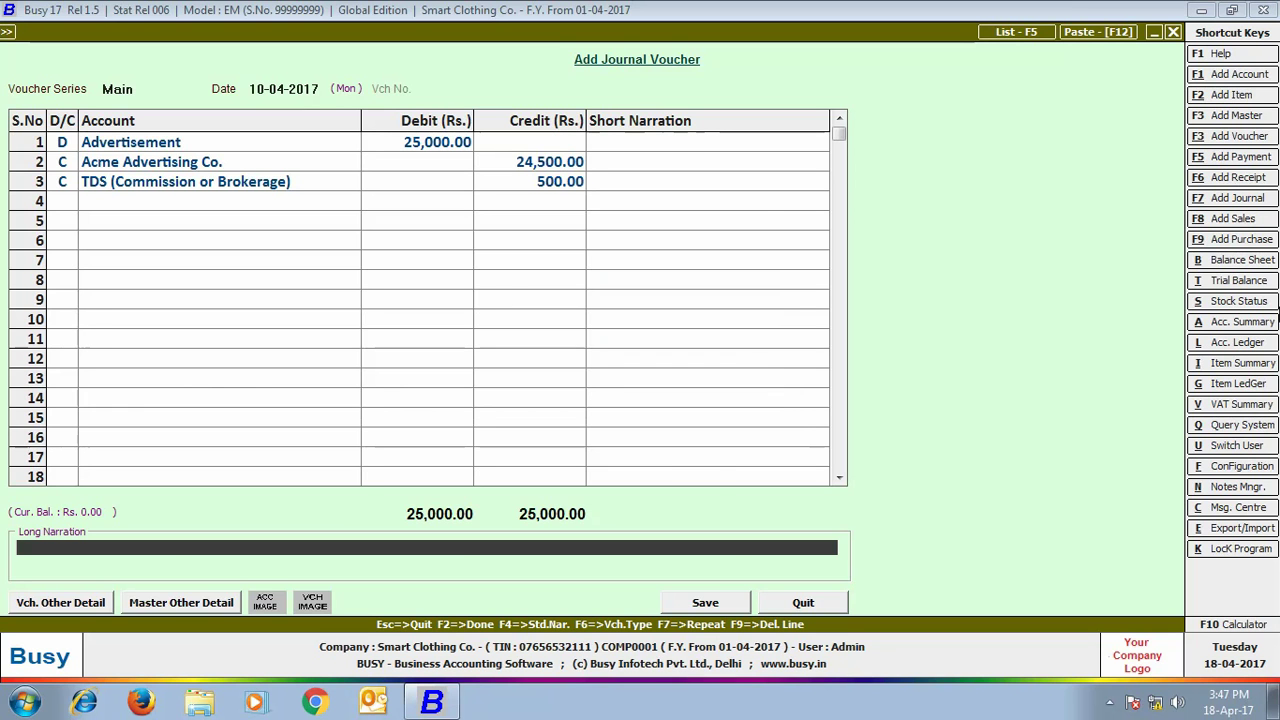
key(Return)
key(Return)
key(Return)
key(Return)
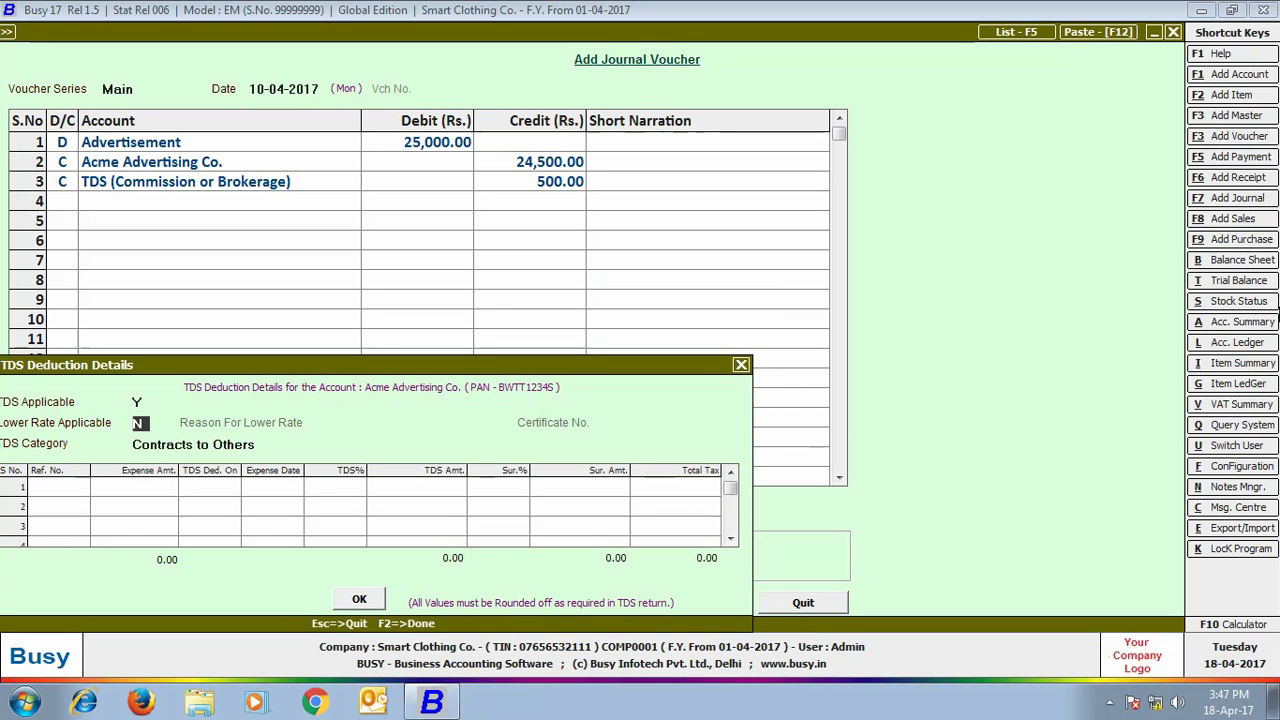
text(2)
key(Return)
key(Return)
key(Return)
key(Return)
key(Return)
key(Return)
key(Return)
key(Return)
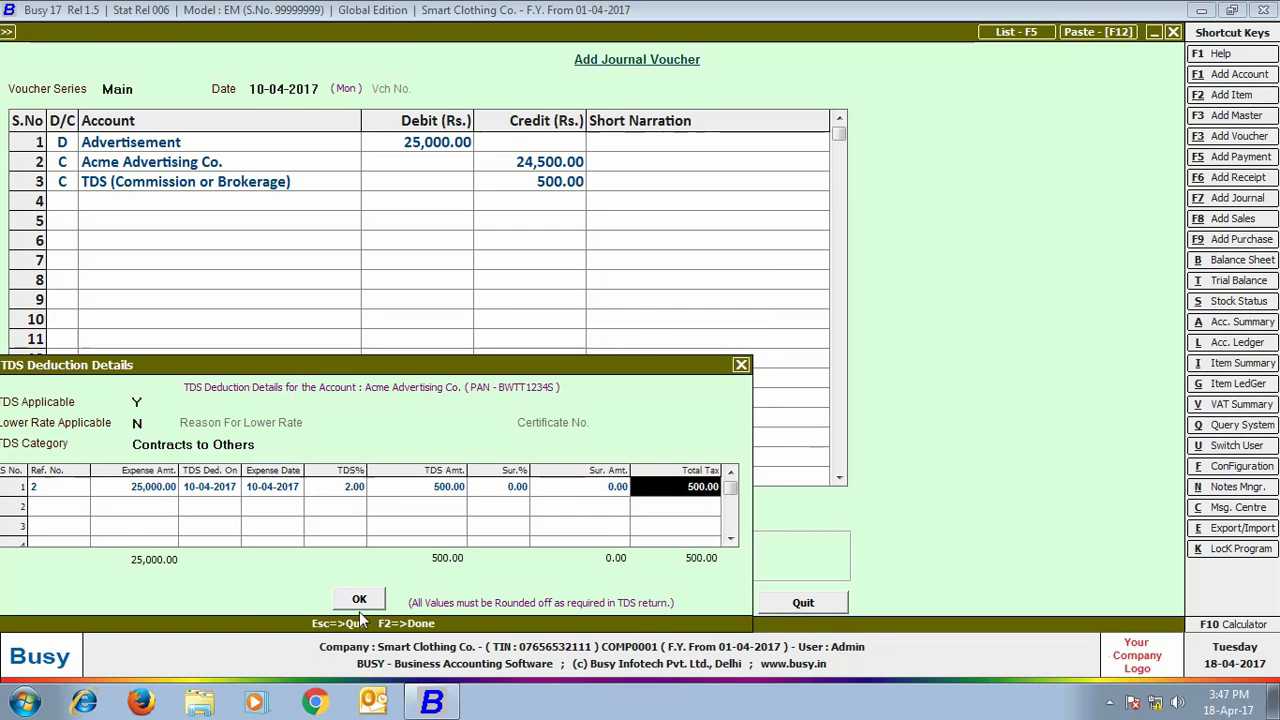
click(355, 605)
click(687, 396)
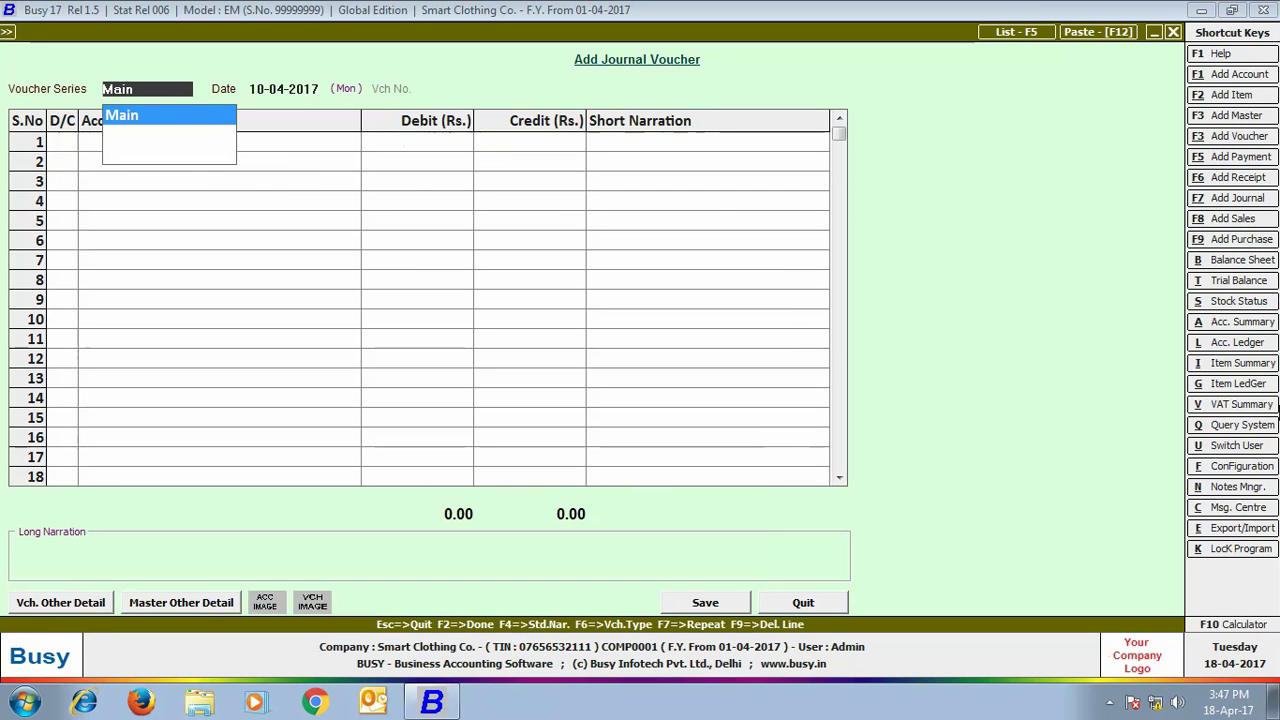
Start a journal voucher dated 15-04-2017 debiting Acme Advertising Co. 24,500.
key(Return)
text(15-04)
key(Return)
key(Return)
text(ac)
key(Return)
text(24500)
key(Return)
text(d)
Debit TDS (Contracts to Others) 500 and credit Advertisement 25,000.
key(Return)
text(t)
key(Down)
key(Down)
key(Return)
text(500)
key(Return)
key(Return)
key(Return)
text(adver)
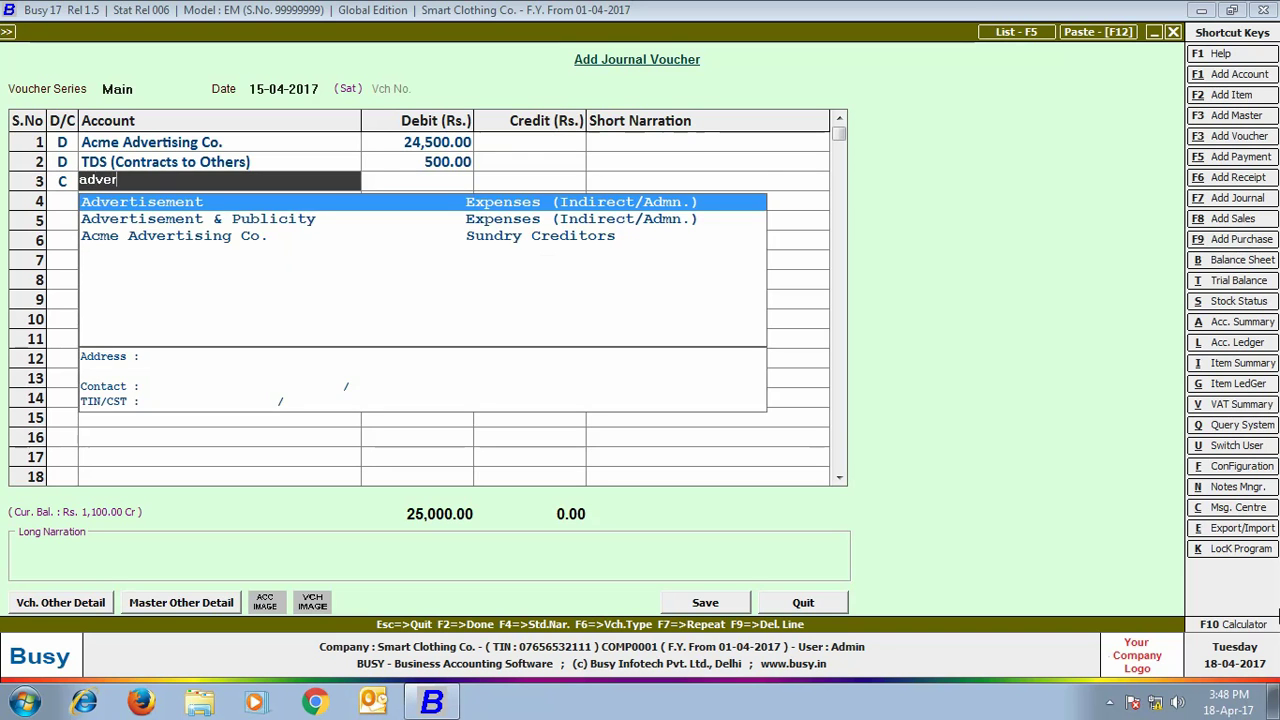
key(Return)
key(Return)
key(Return)
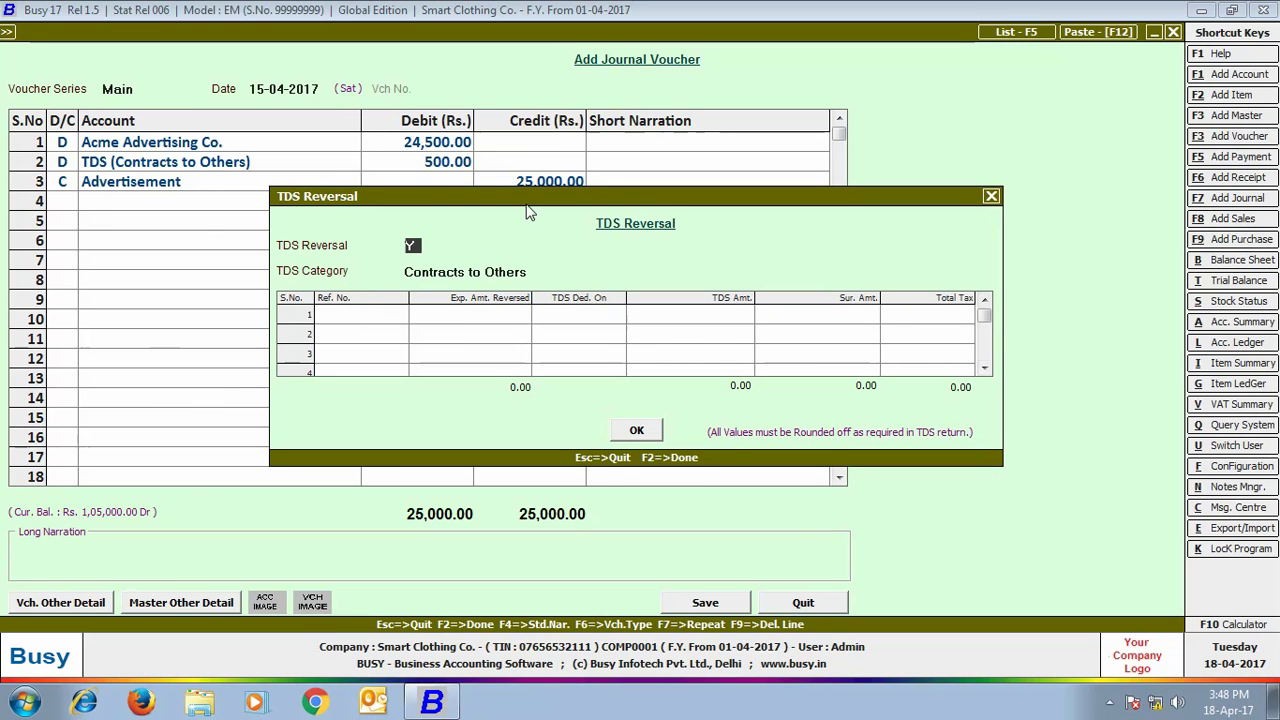
Mark the entry as a TDS reversal against pending reference 2 and save it.
key(Return)
key(Return)
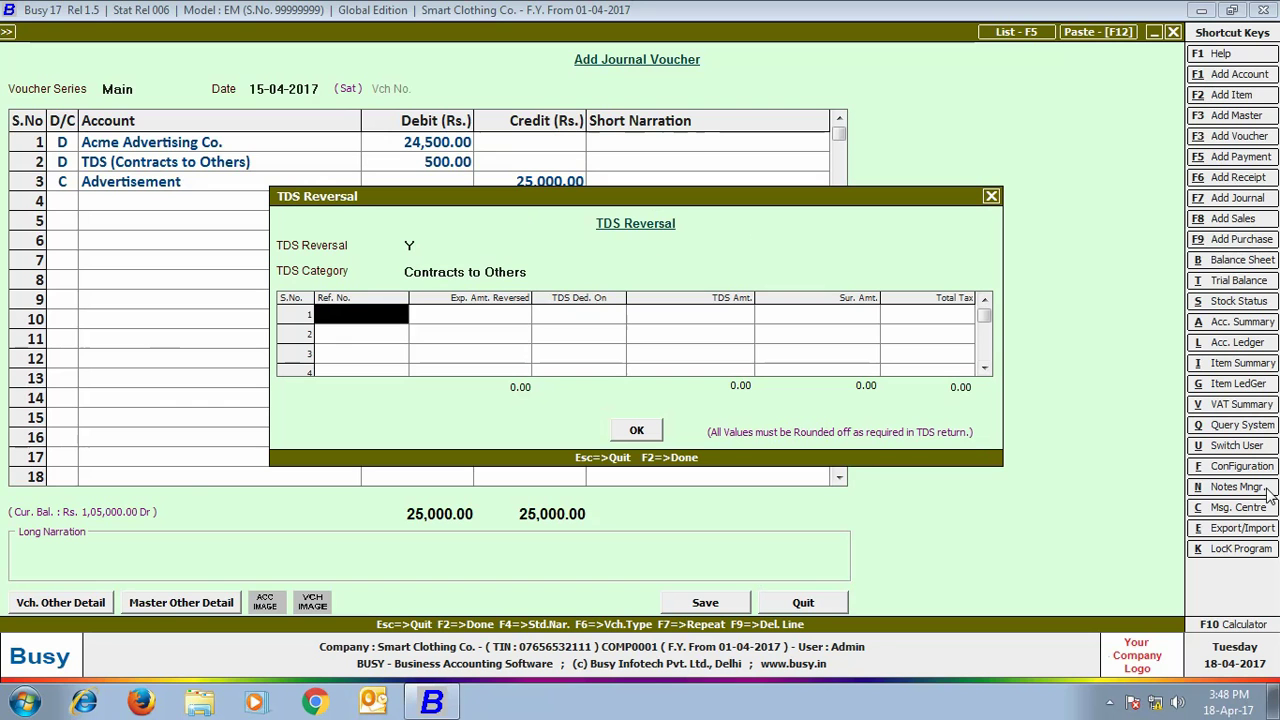
key(Return)
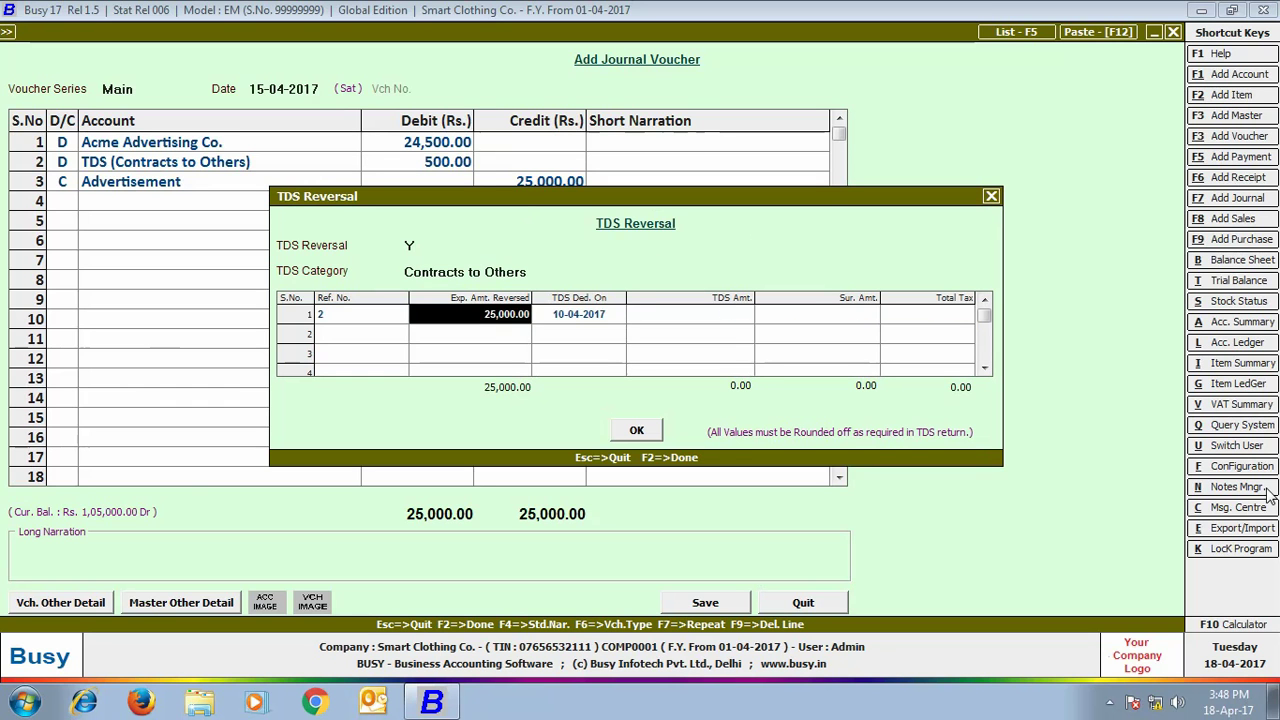
key(Return)
key(Return)
key(Return)
key(Return)
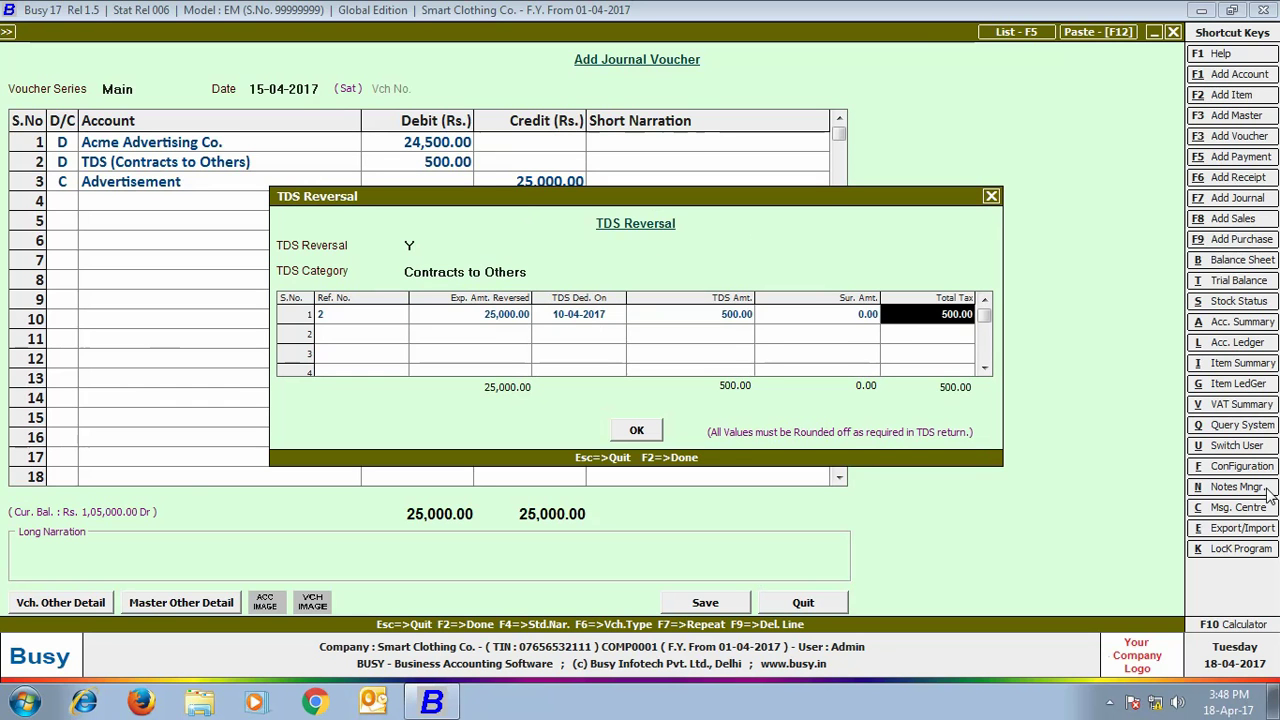
click(630, 437)
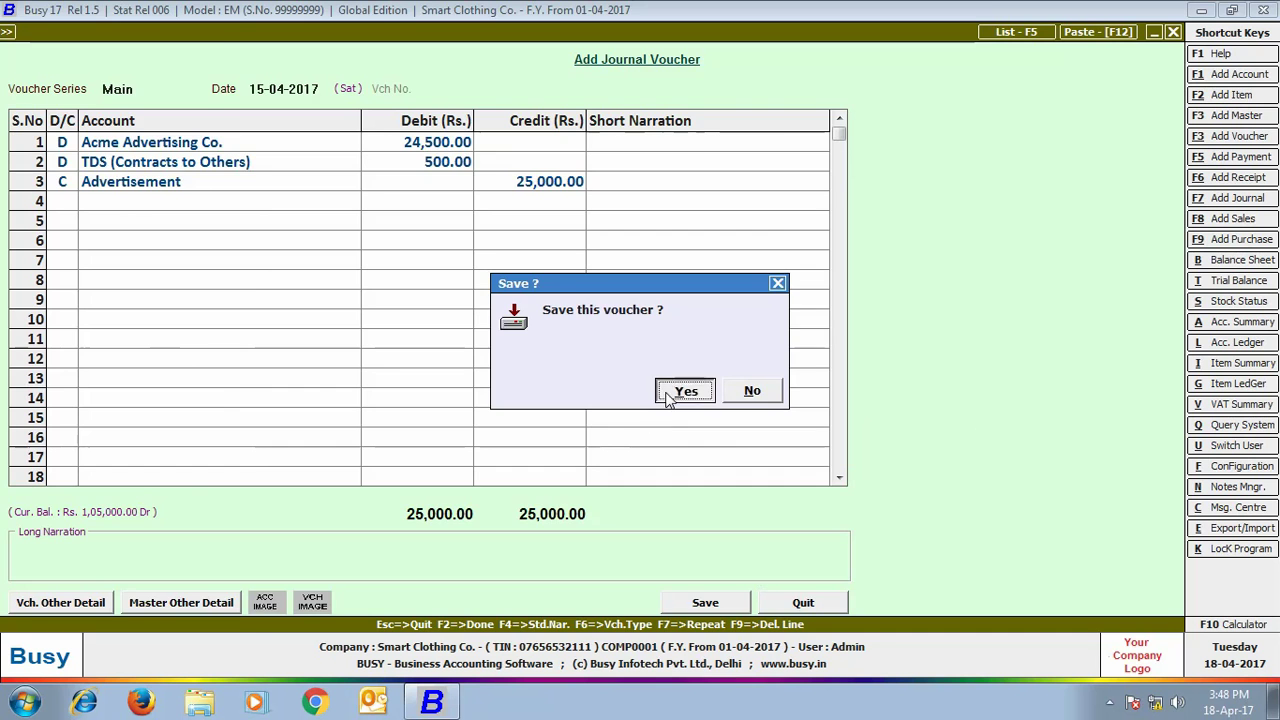
click(684, 390)
key(Escape)
View Form 26Q for the first quarter, then close it.
click(290, 30)
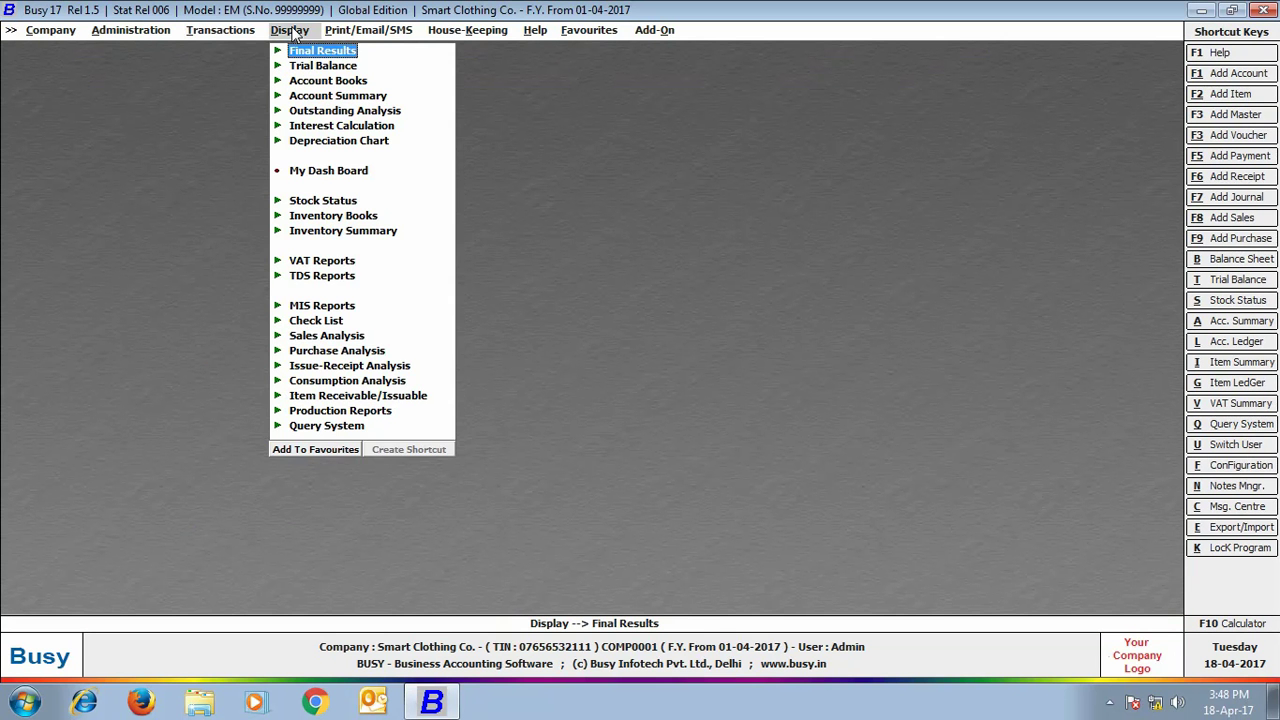
click(340, 283)
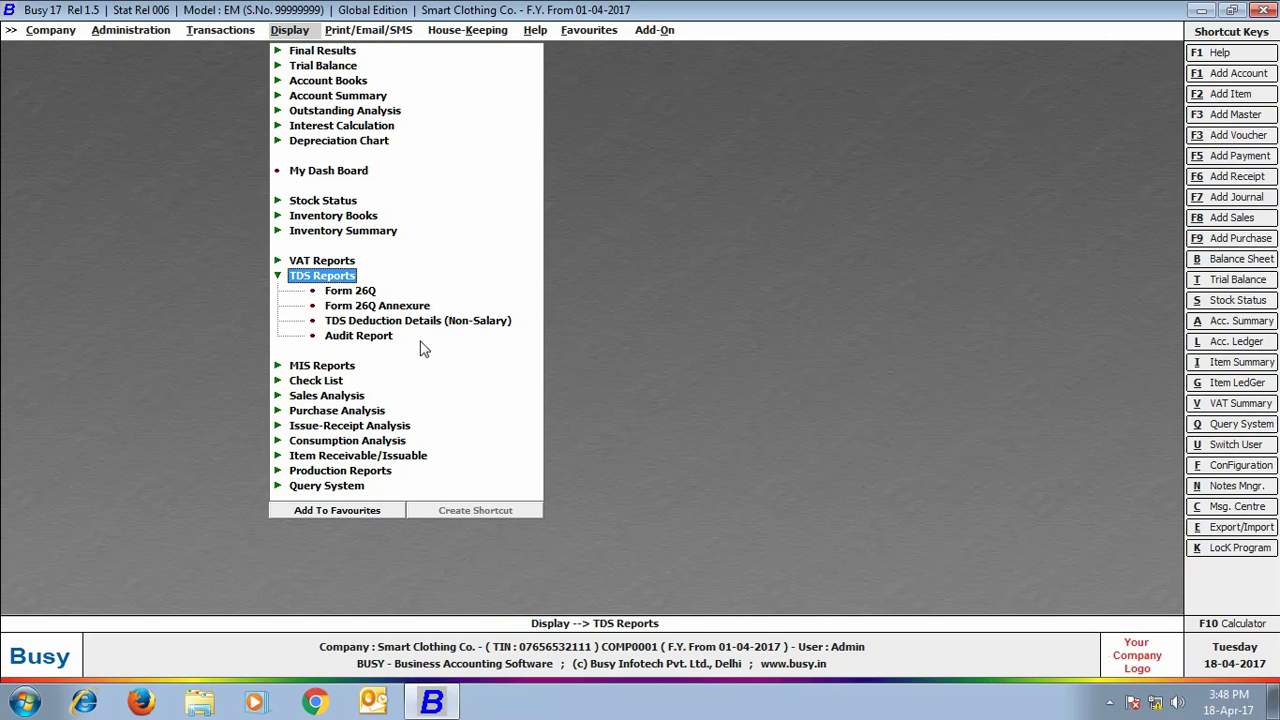
click(352, 291)
click(547, 382)
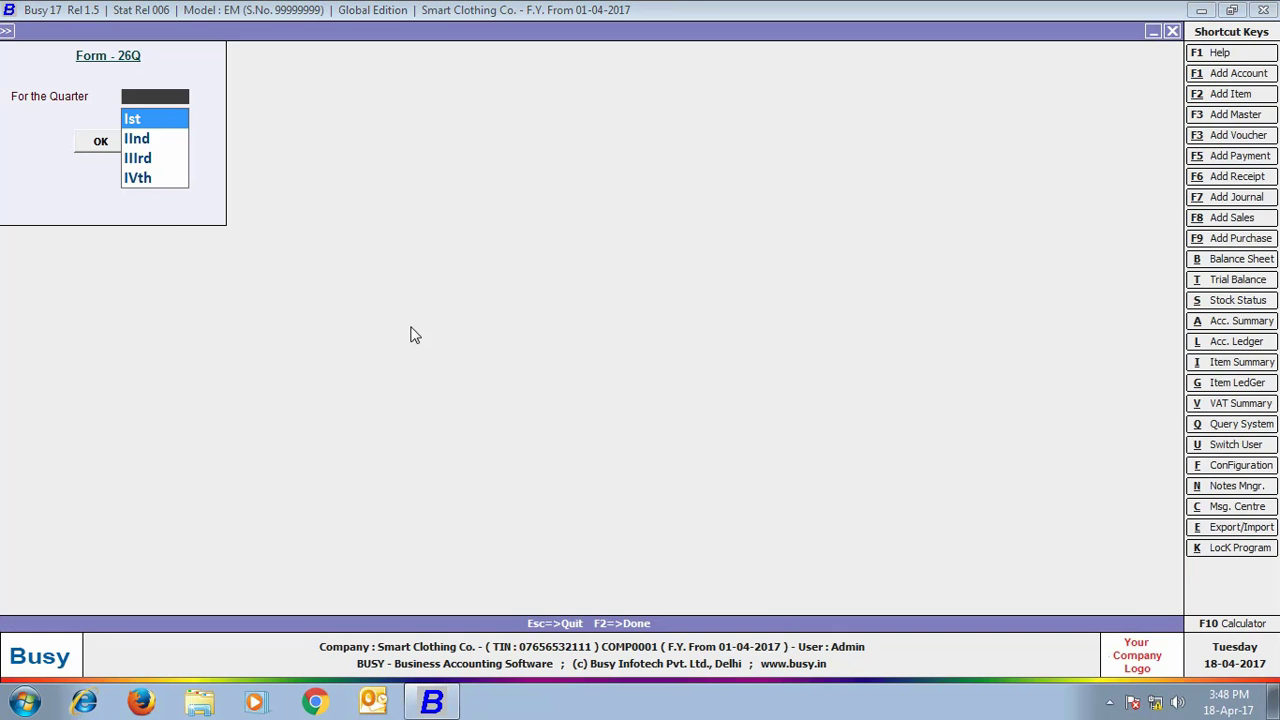
click(105, 150)
click(103, 148)
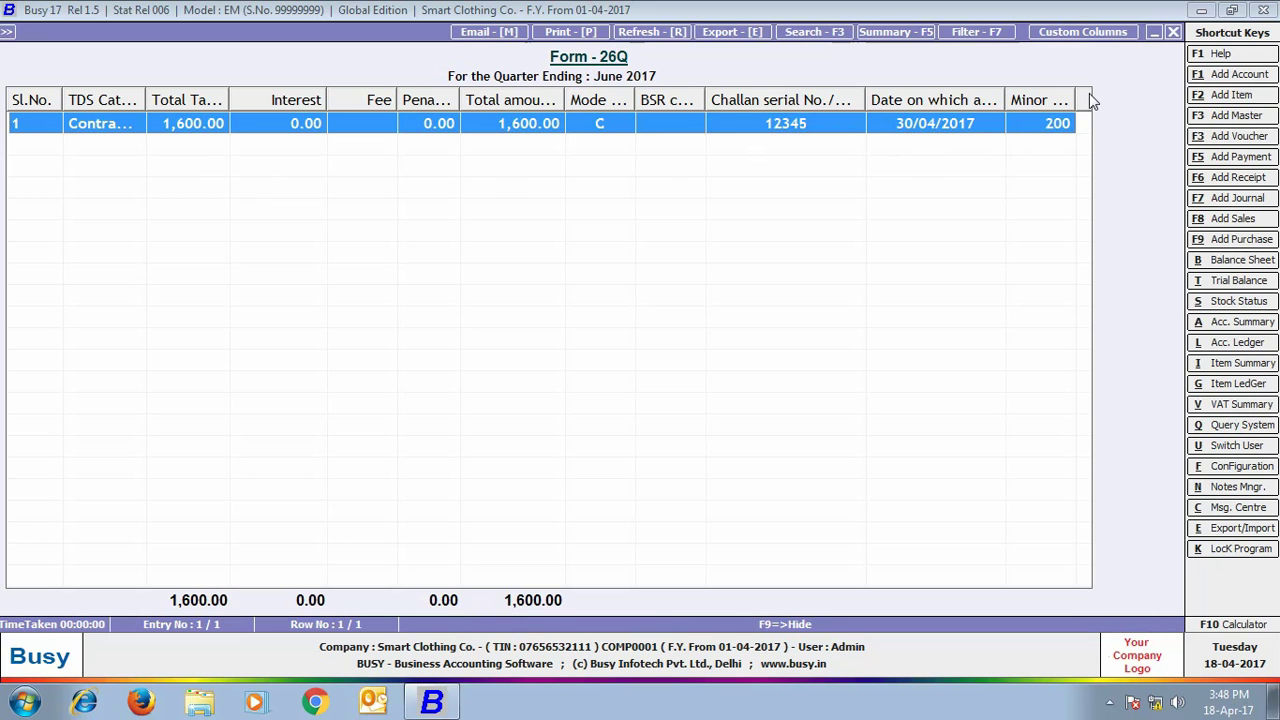
click(1172, 36)
key(Escape)
key(Escape)
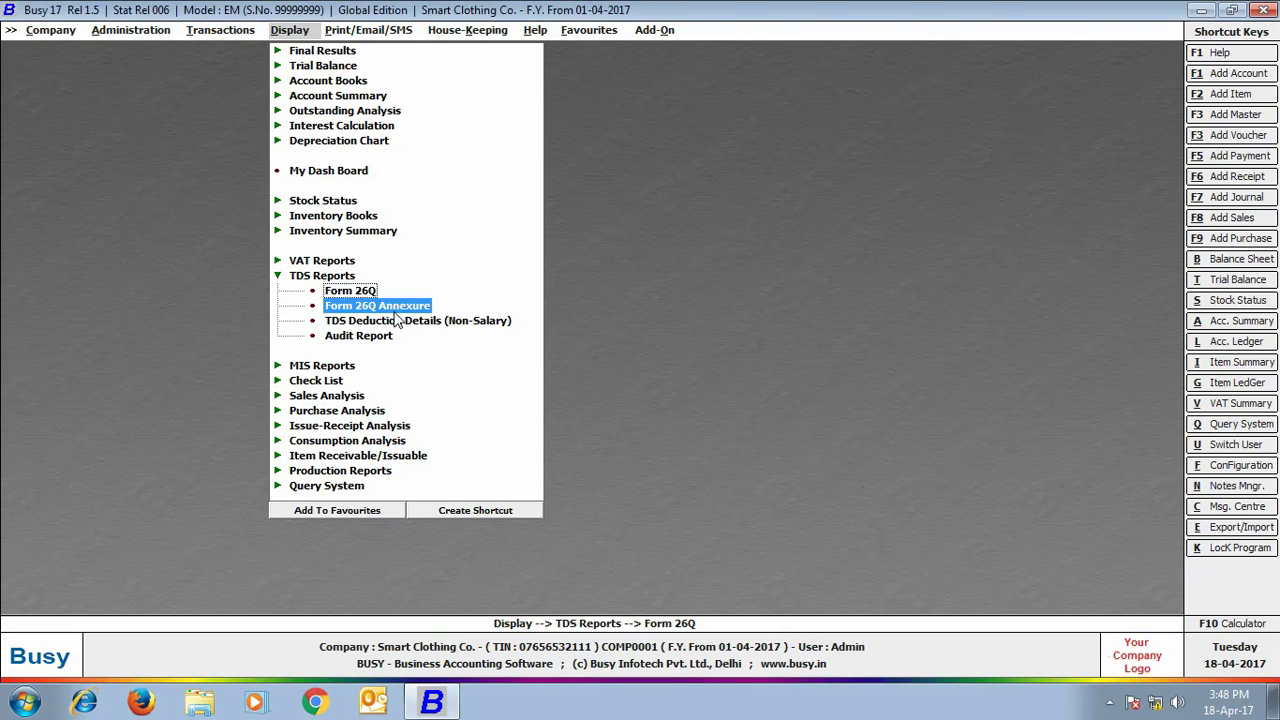
View the first-quarter Form 26Q Annexure for Contracts to Others, then close it.
click(398, 308)
click(516, 385)
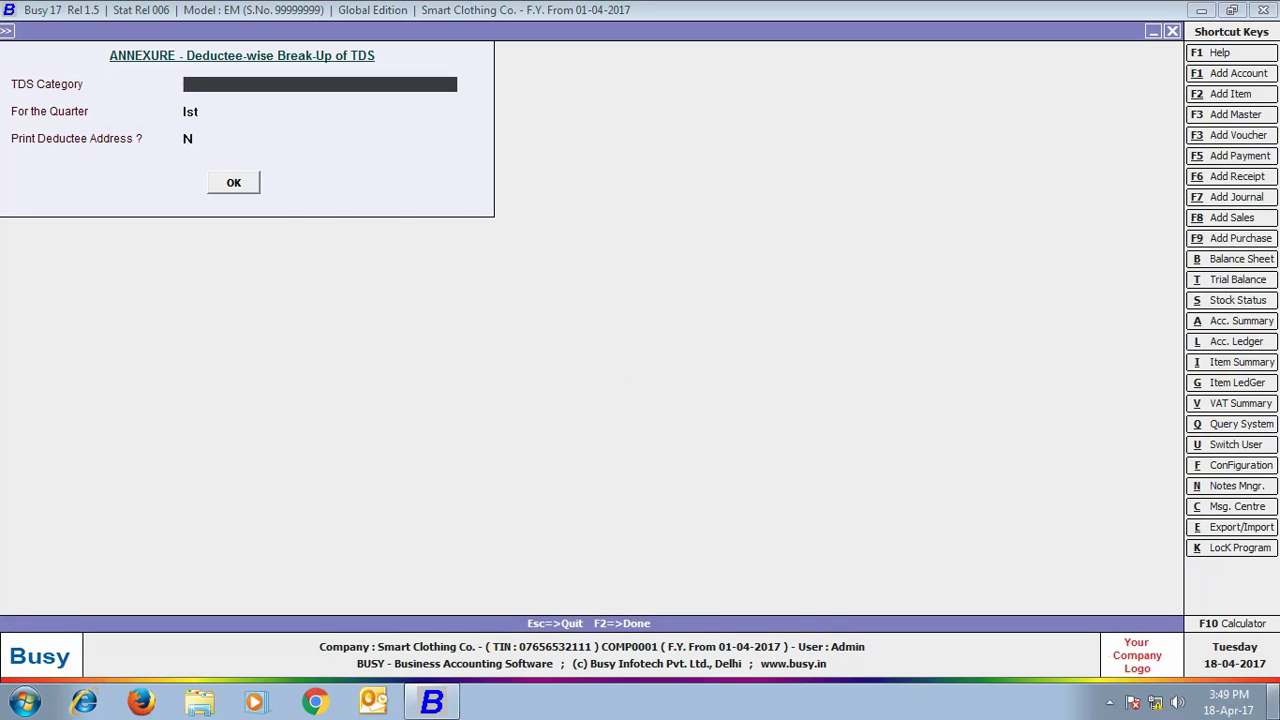
text(c)
key(Return)
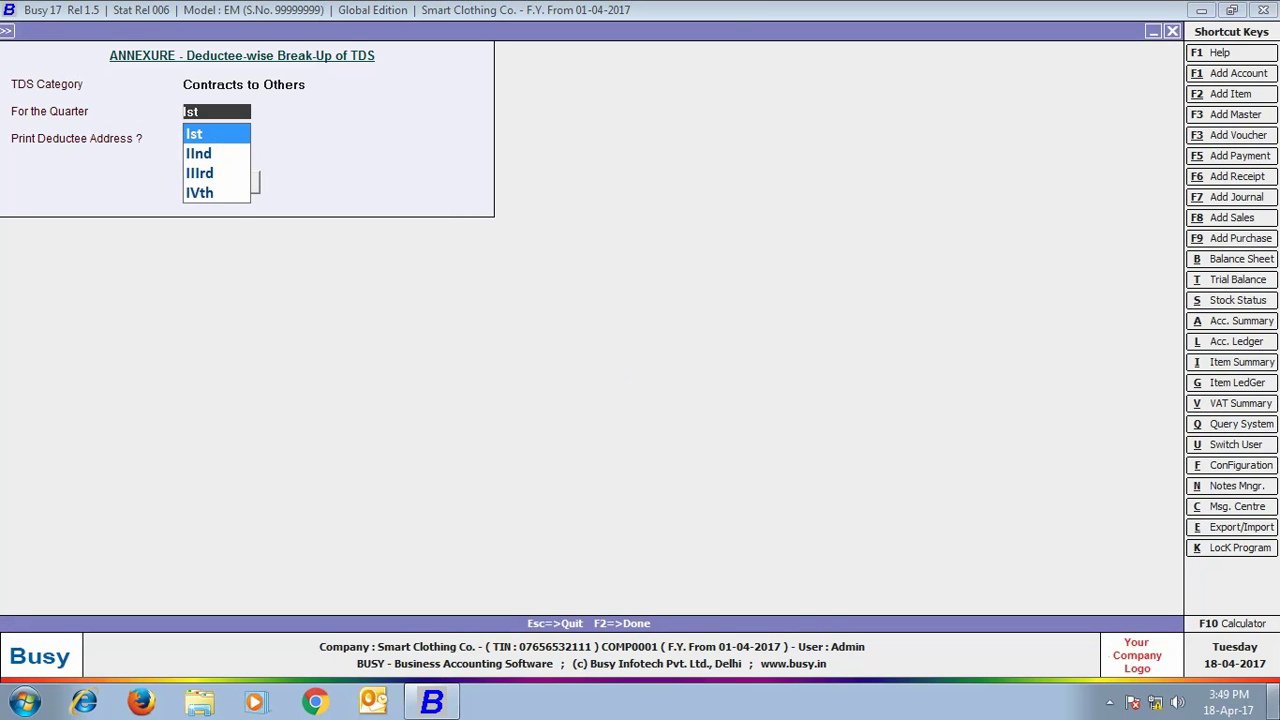
key(Return)
key(F2)
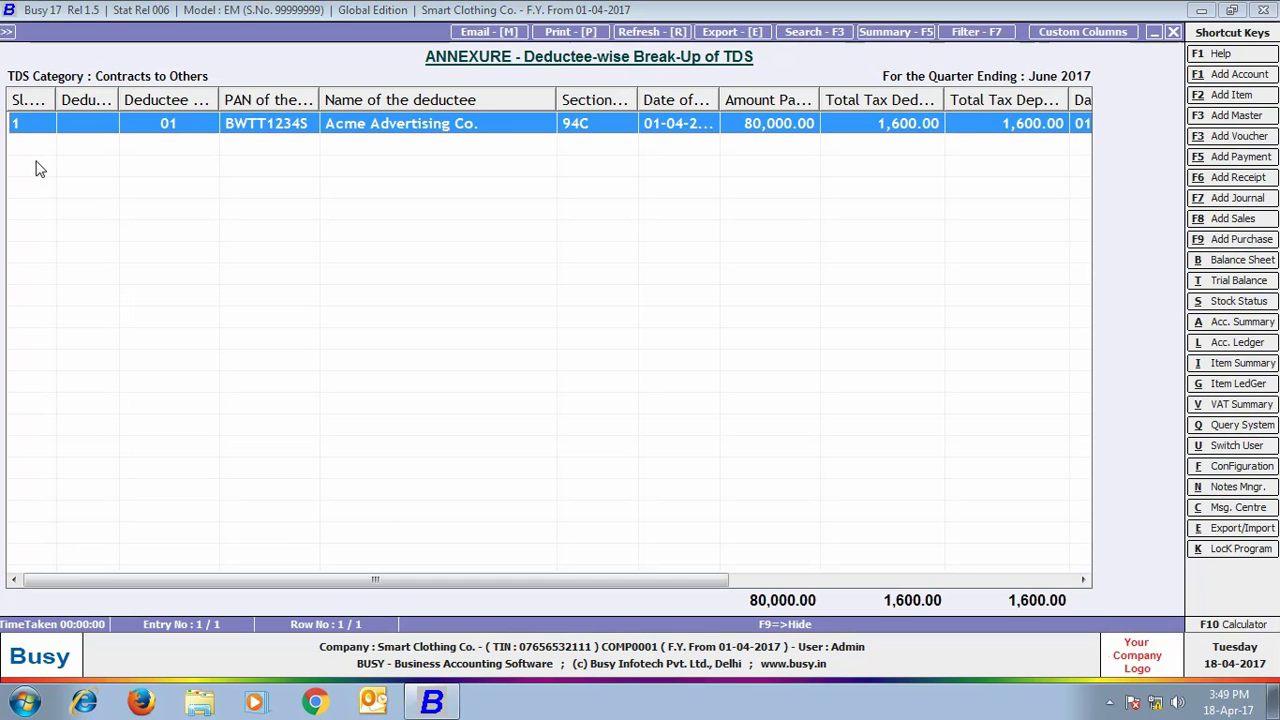
drag(688, 580, 1060, 575)
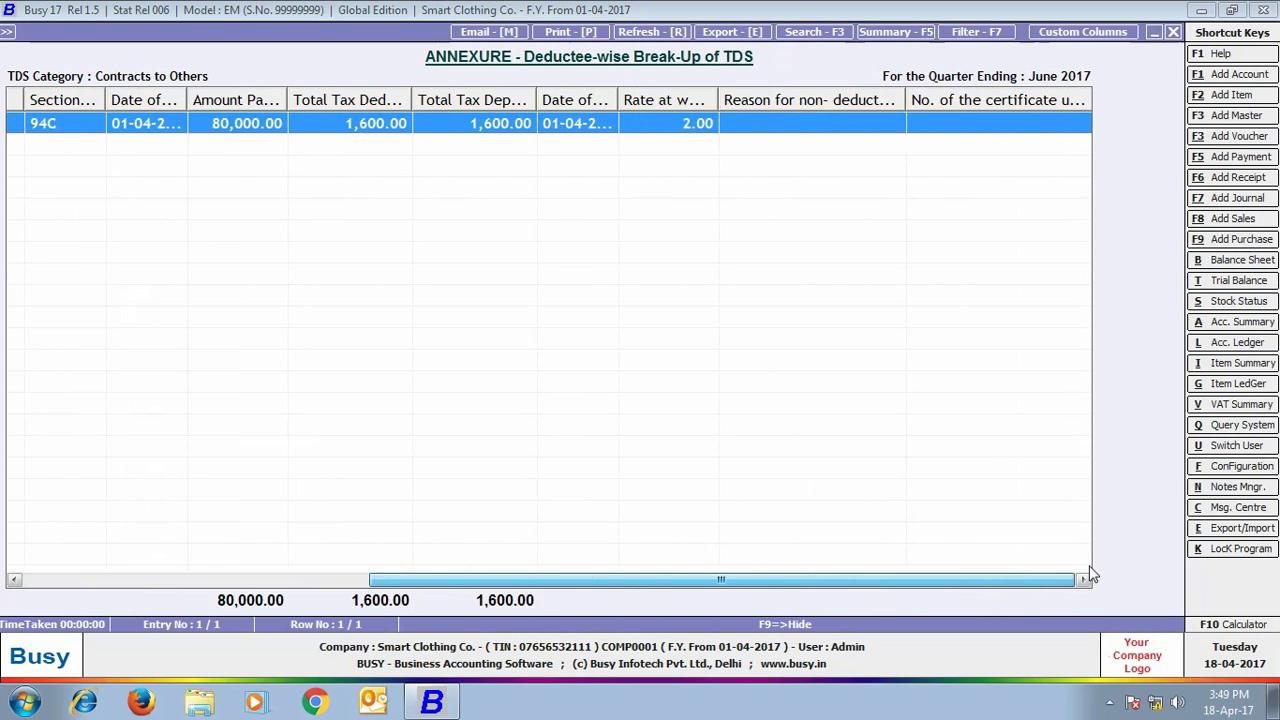
key(Escape)
key(Escape)
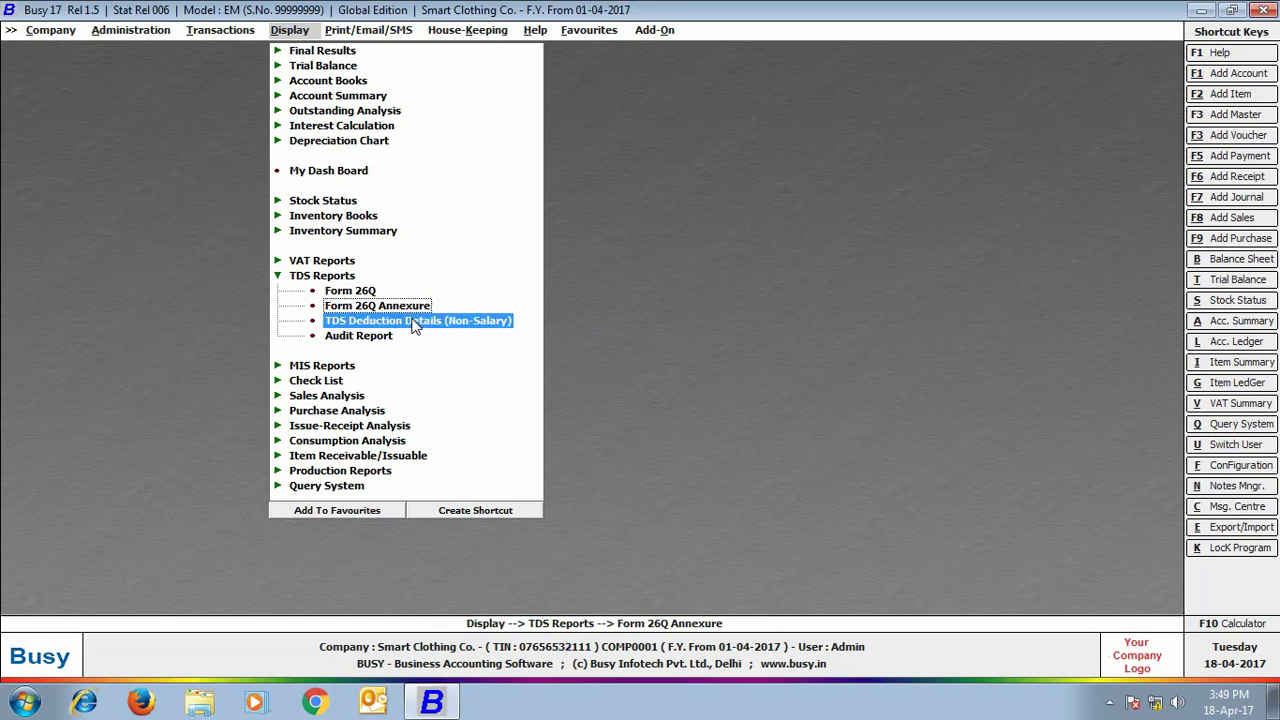
View the TDS Deduction Details report with all references, then close it.
click(413, 321)
click(535, 388)
click(535, 388)
click(147, 210)
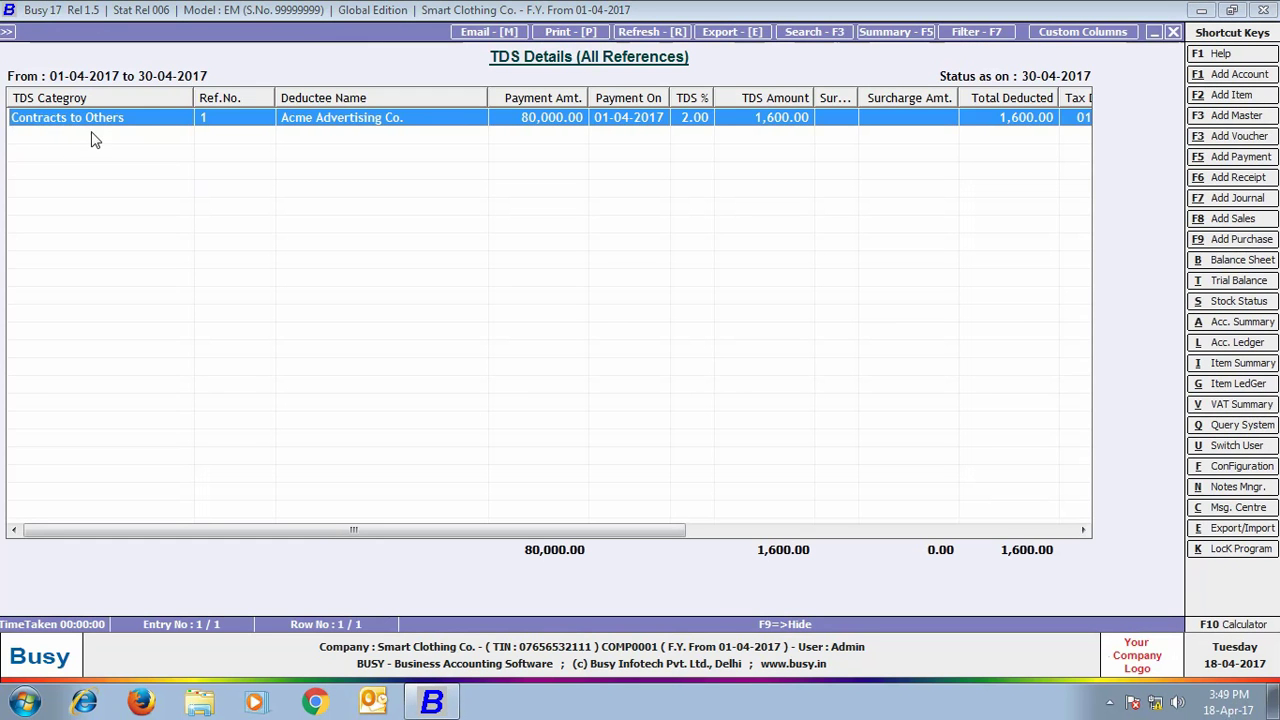
drag(600, 530, 1063, 522)
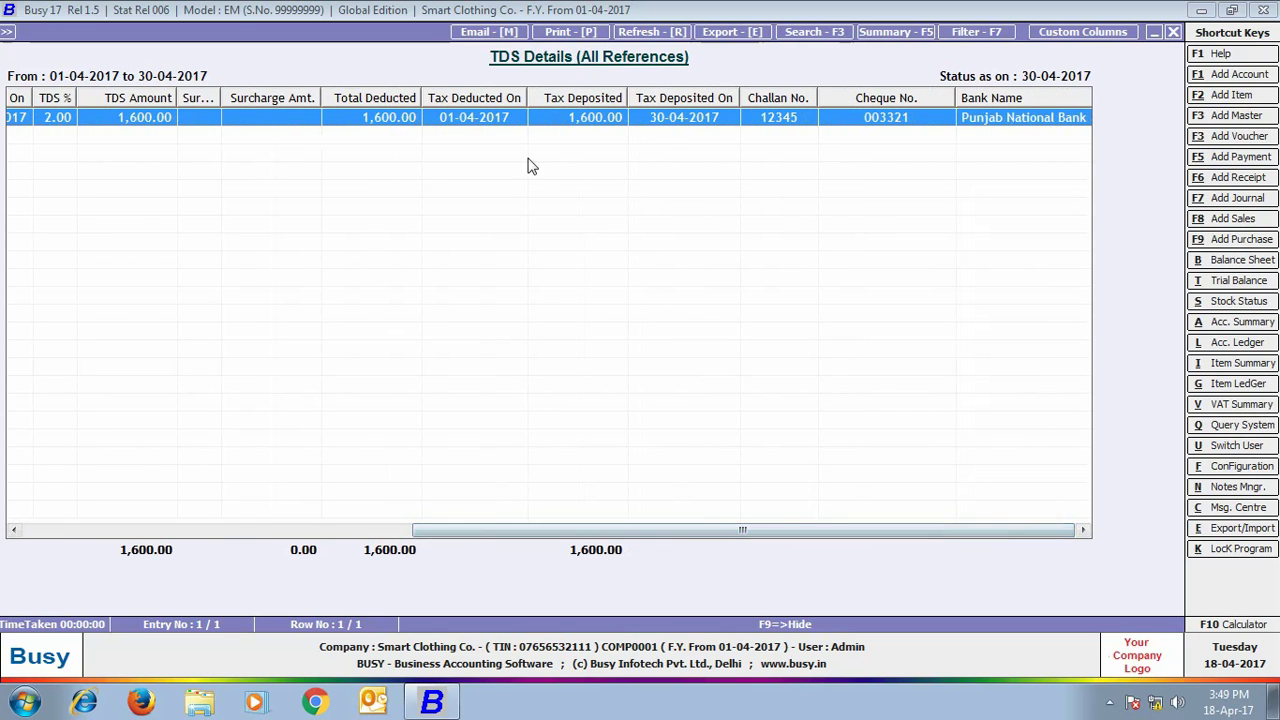
click(1173, 32)
click(1173, 32)
click(797, 290)
click(797, 290)
View the TDS Audit Report for all deductees, then close it.
click(358, 336)
click(553, 386)
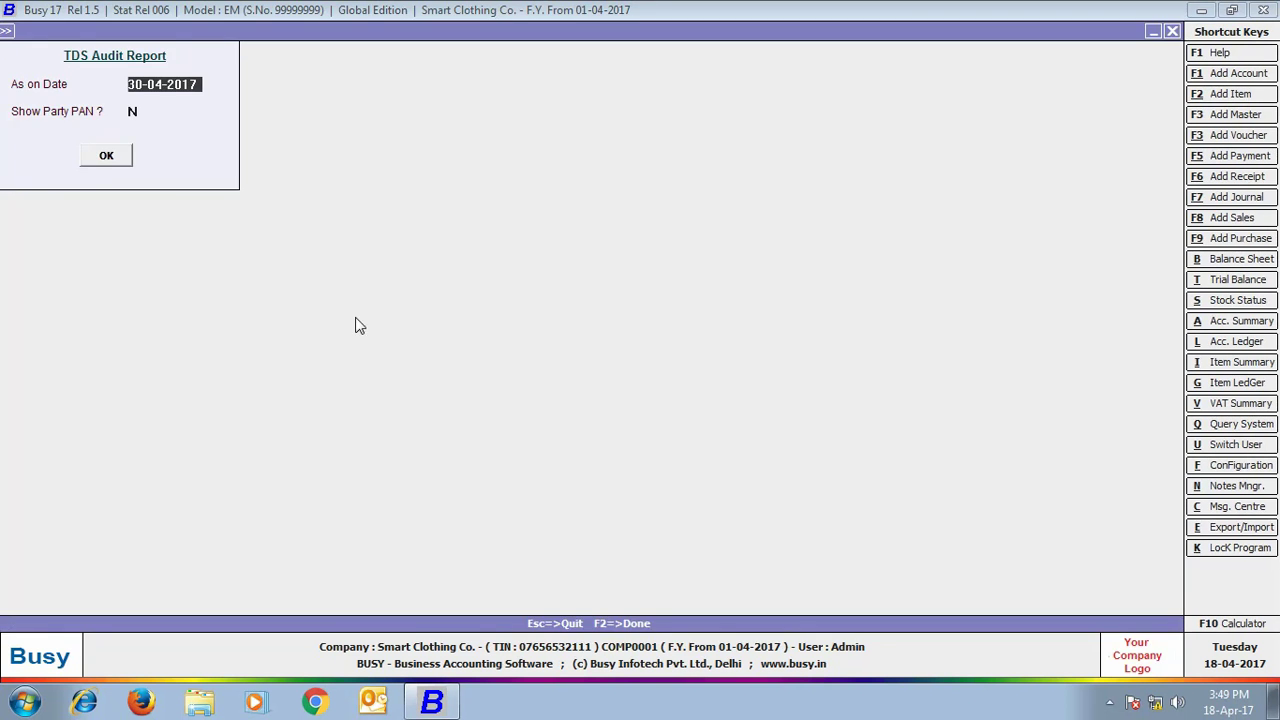
click(95, 160)
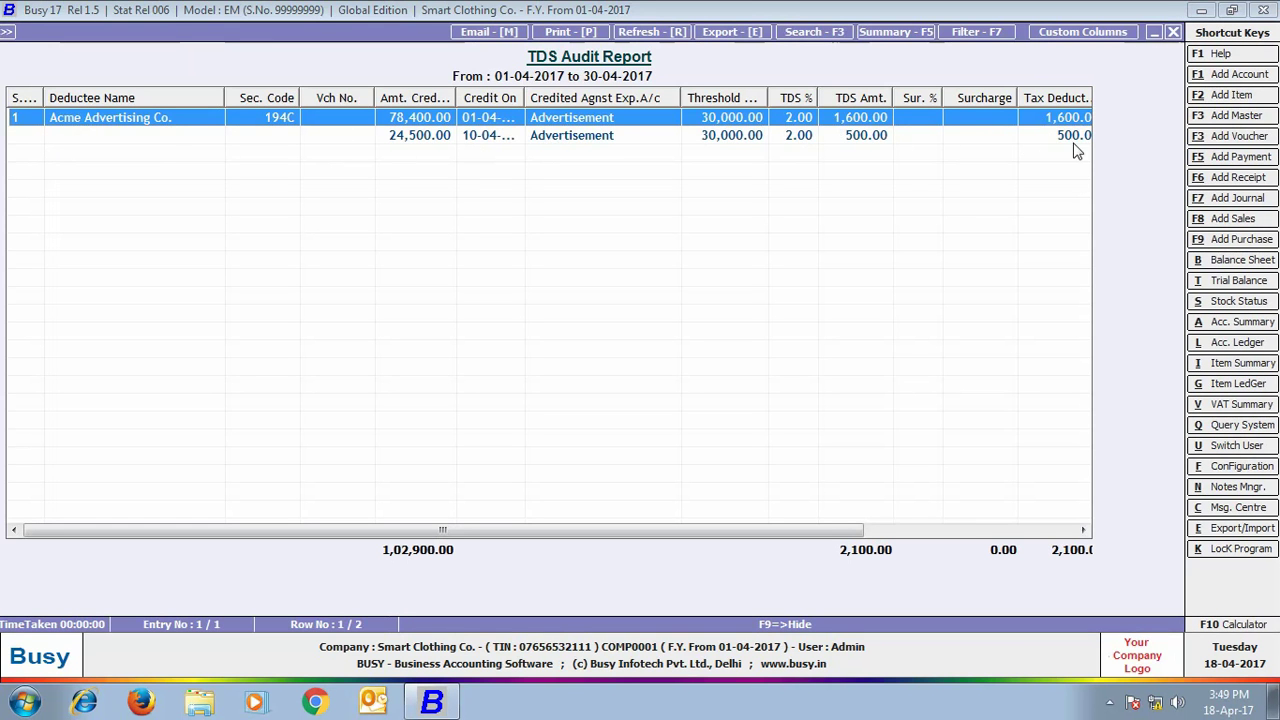
drag(824, 527, 985, 515)
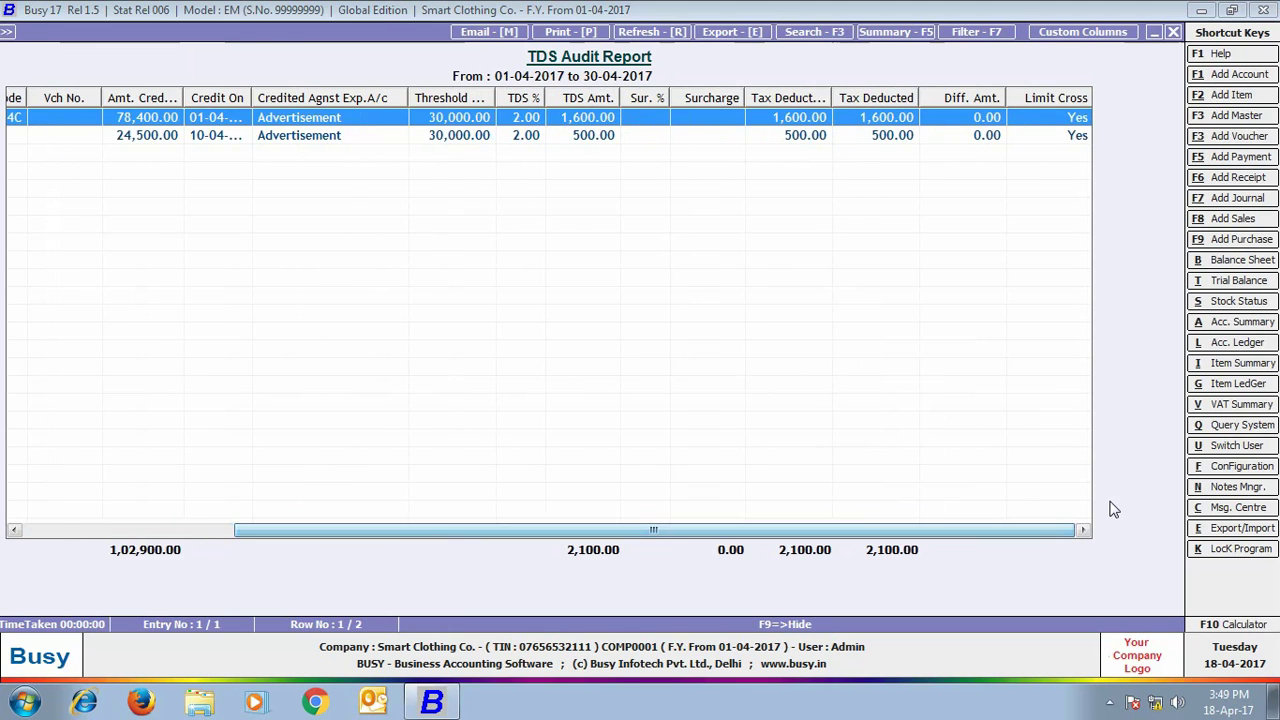
click(1173, 31)
click(1173, 31)
click(797, 290)
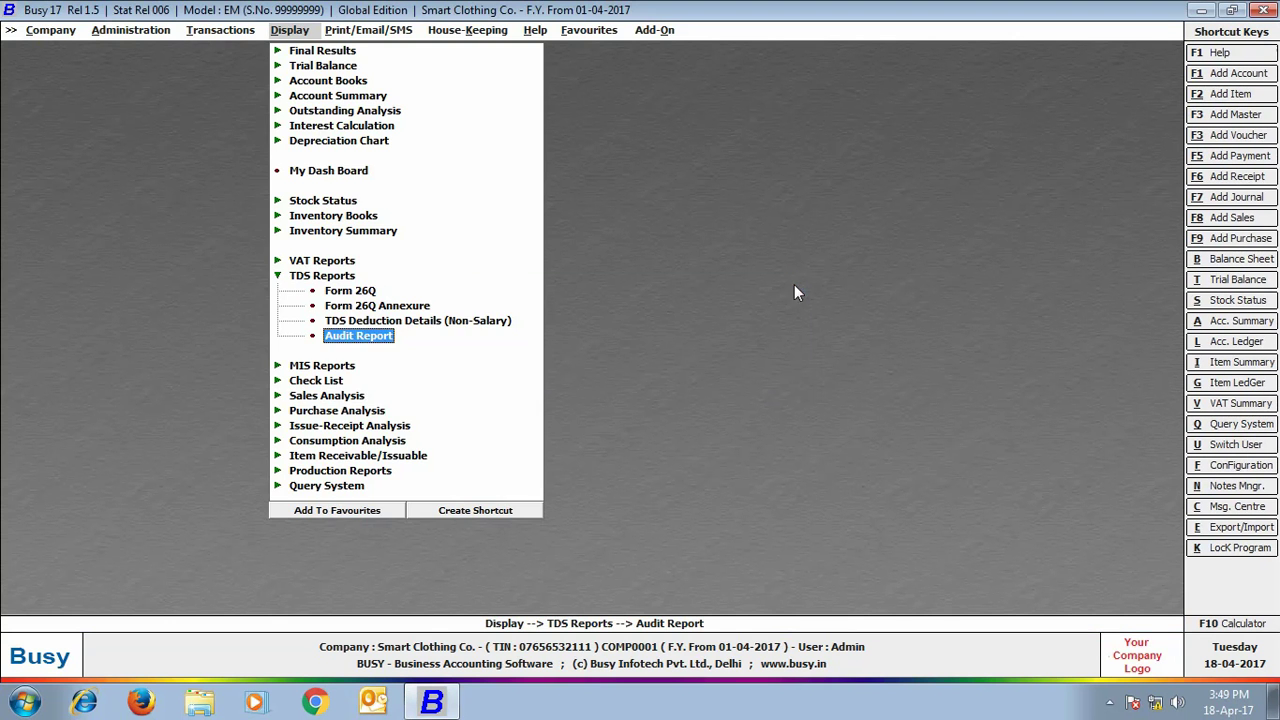
click(212, 31)
Start a journal voucher debiting Advertisement 30,000 and crediting Acme Advertising Co.
click(250, 218)
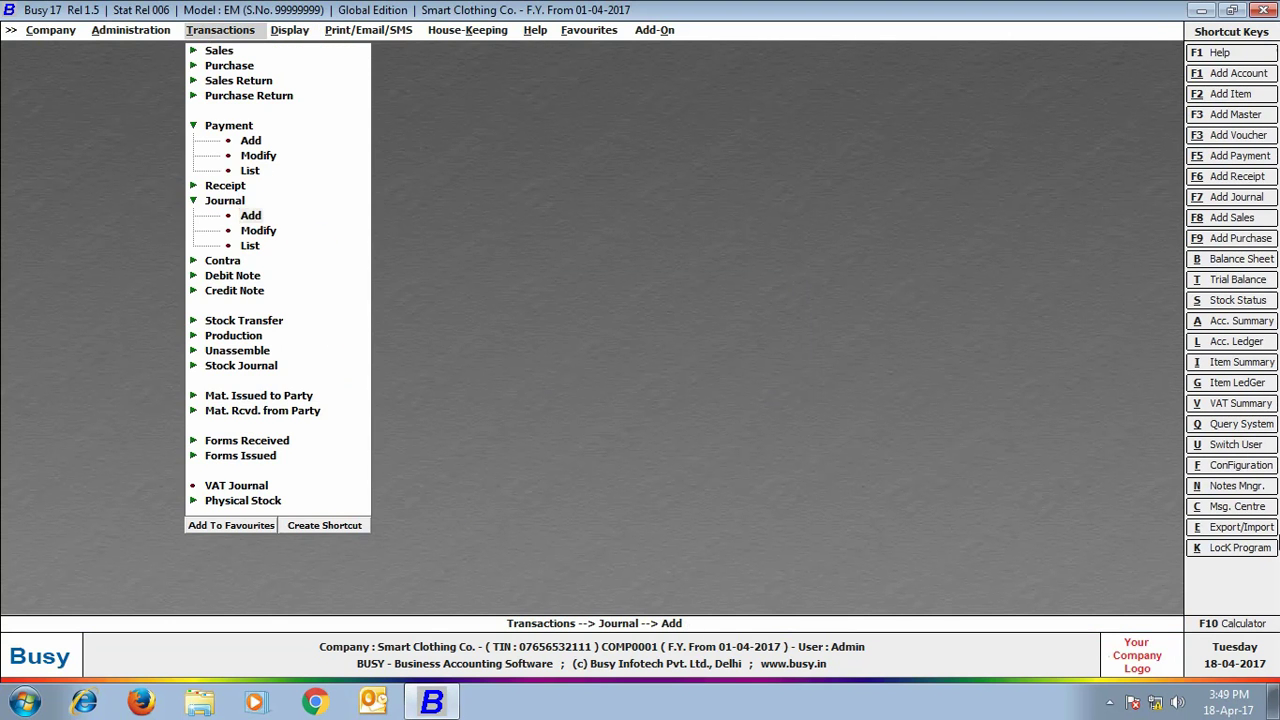
key(Return)
key(Return)
key(Return)
text(adve)
key(Return)
text(30000)
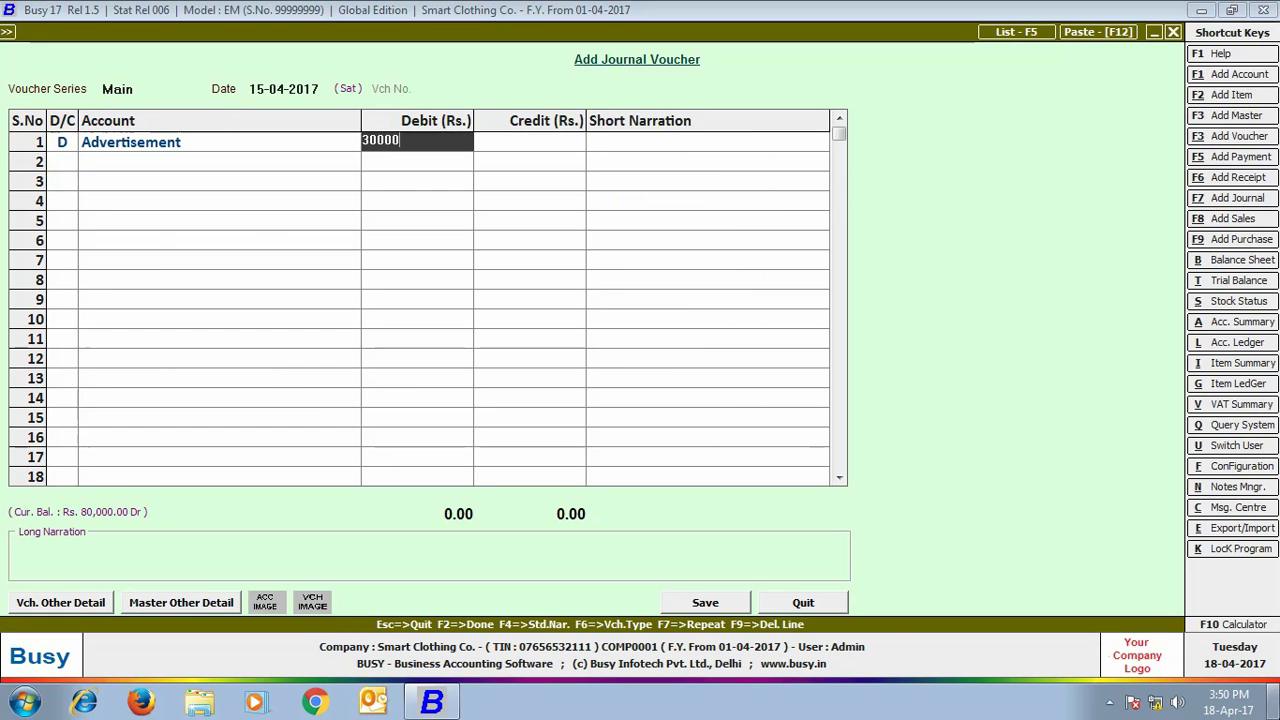
key(Return)
key(Return)
key(Return)
text(acme)
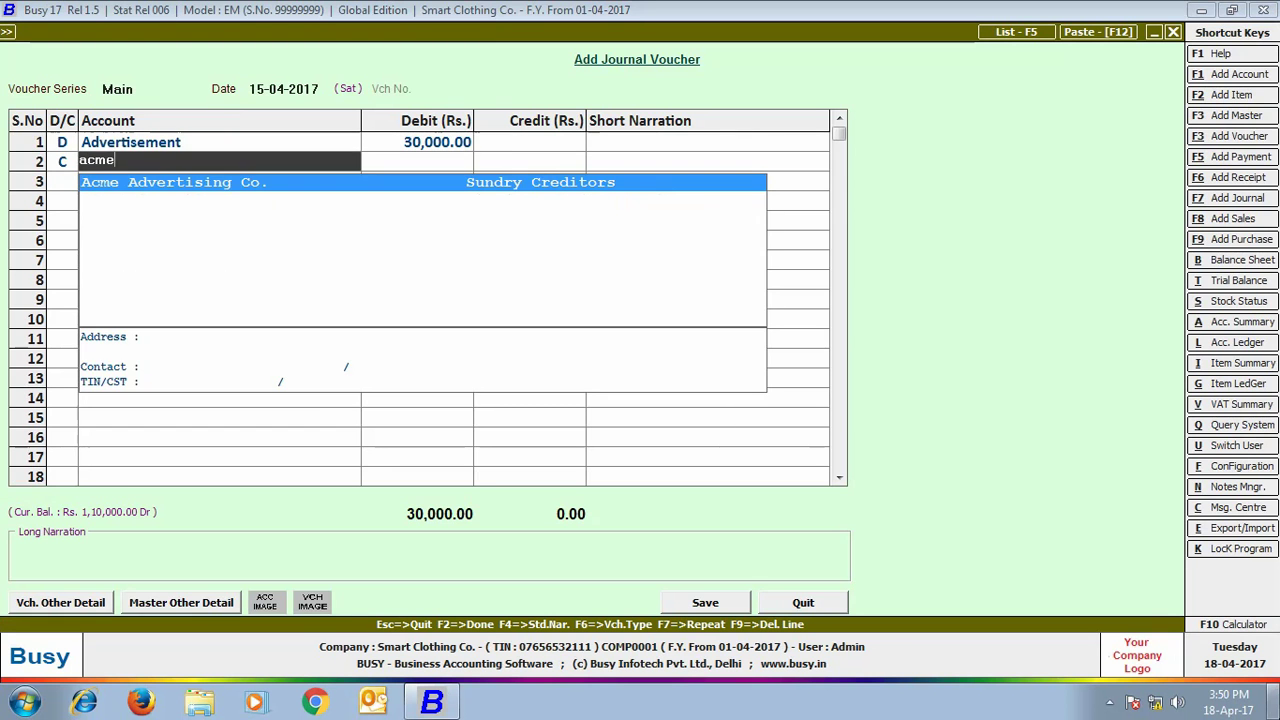
key(Return)
Decline TDS deduction on the 30,000 credit and save the voucher.
key(Right)
key(Return)
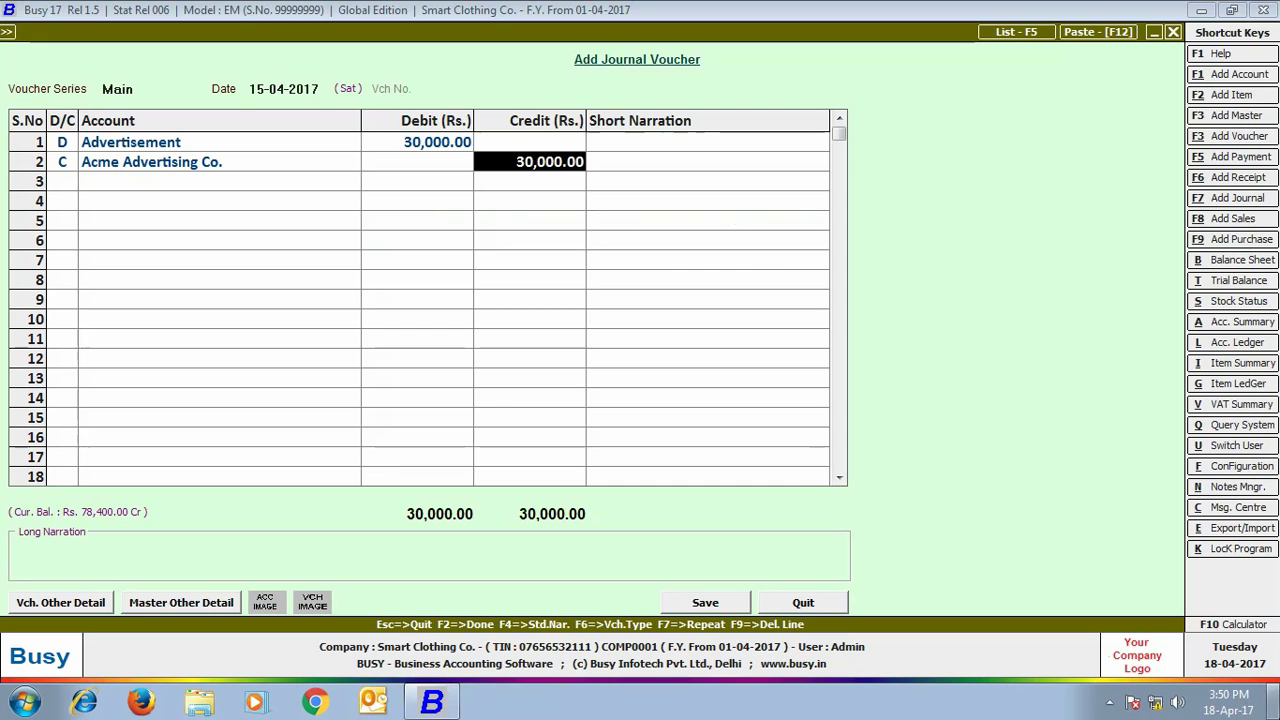
key(Return)
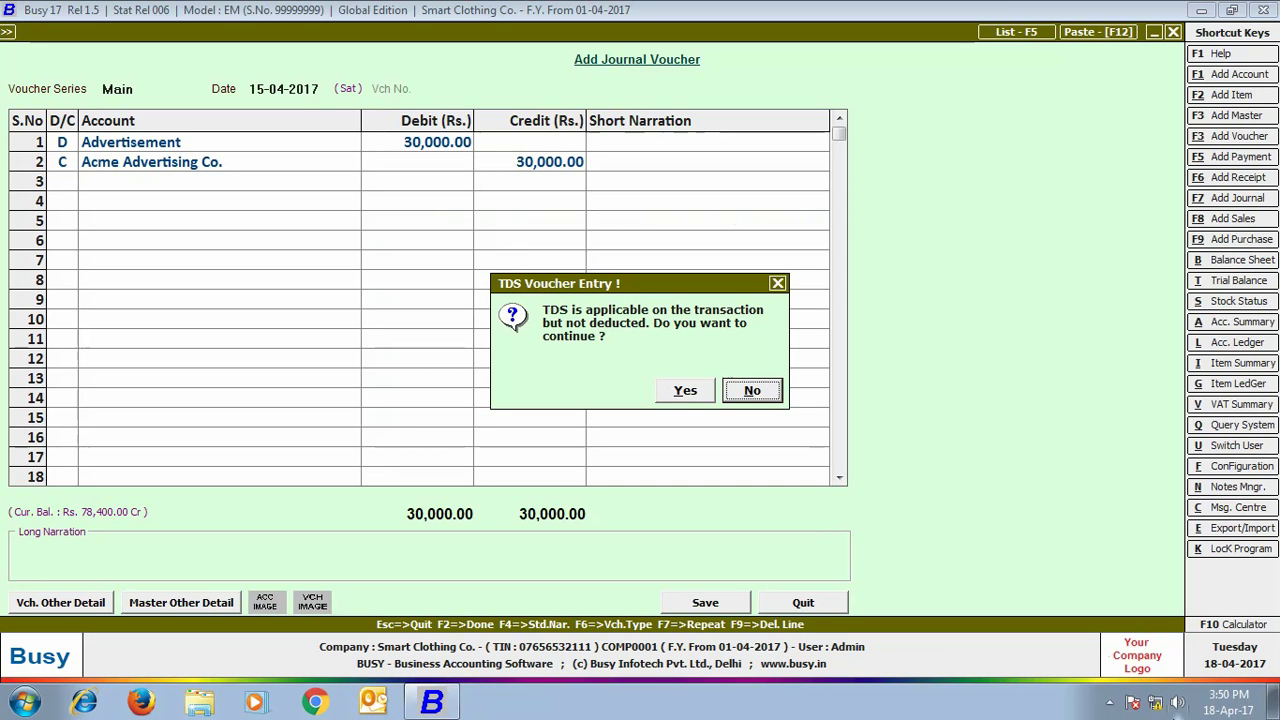
click(684, 391)
click(684, 393)
key(Escape)
click(289, 30)
Run the TDS Audit Report for all deductees, check the 600 Diff. Amt., then close it.
click(355, 340)
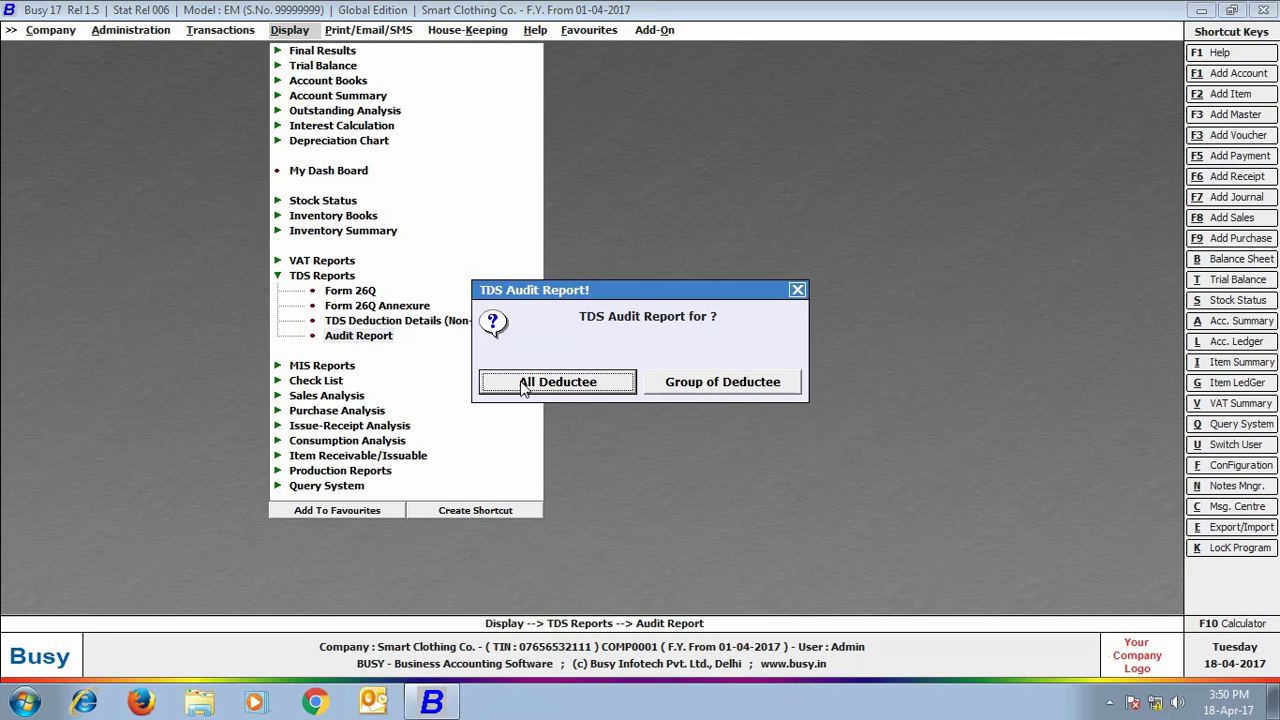
click(485, 385)
click(100, 158)
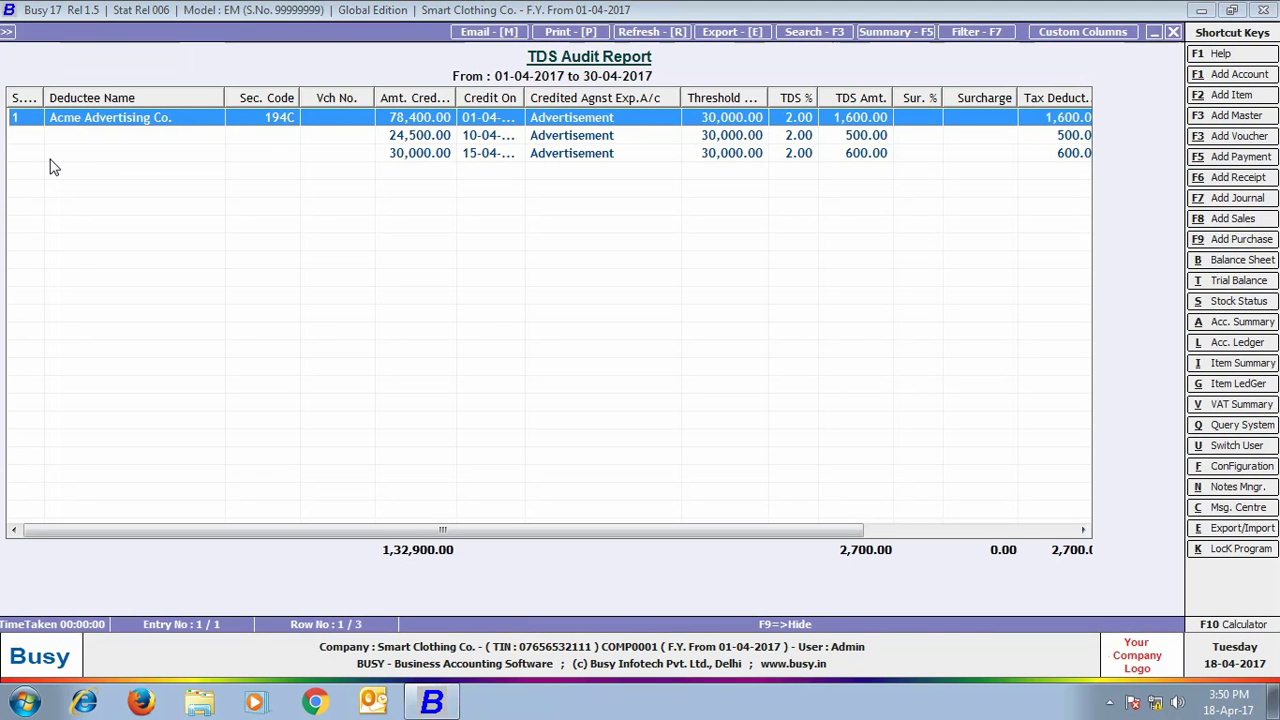
drag(547, 530, 758, 530)
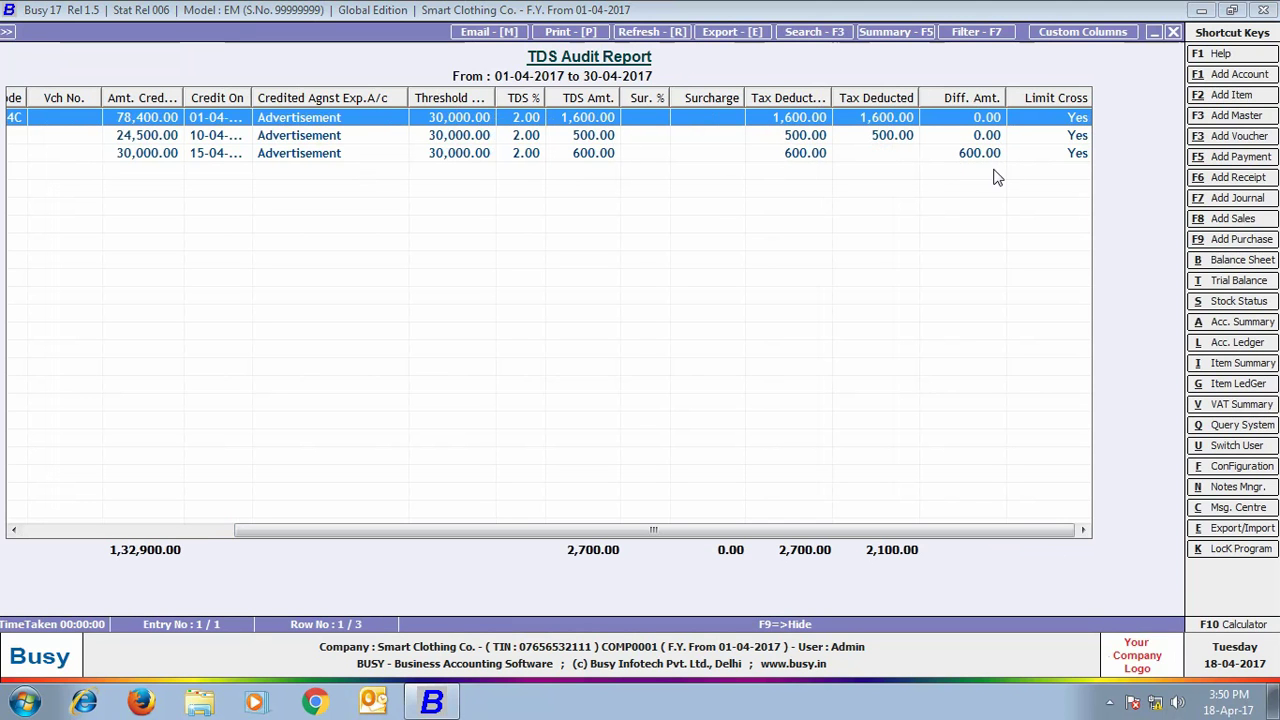
click(1173, 32)
click(1172, 31)
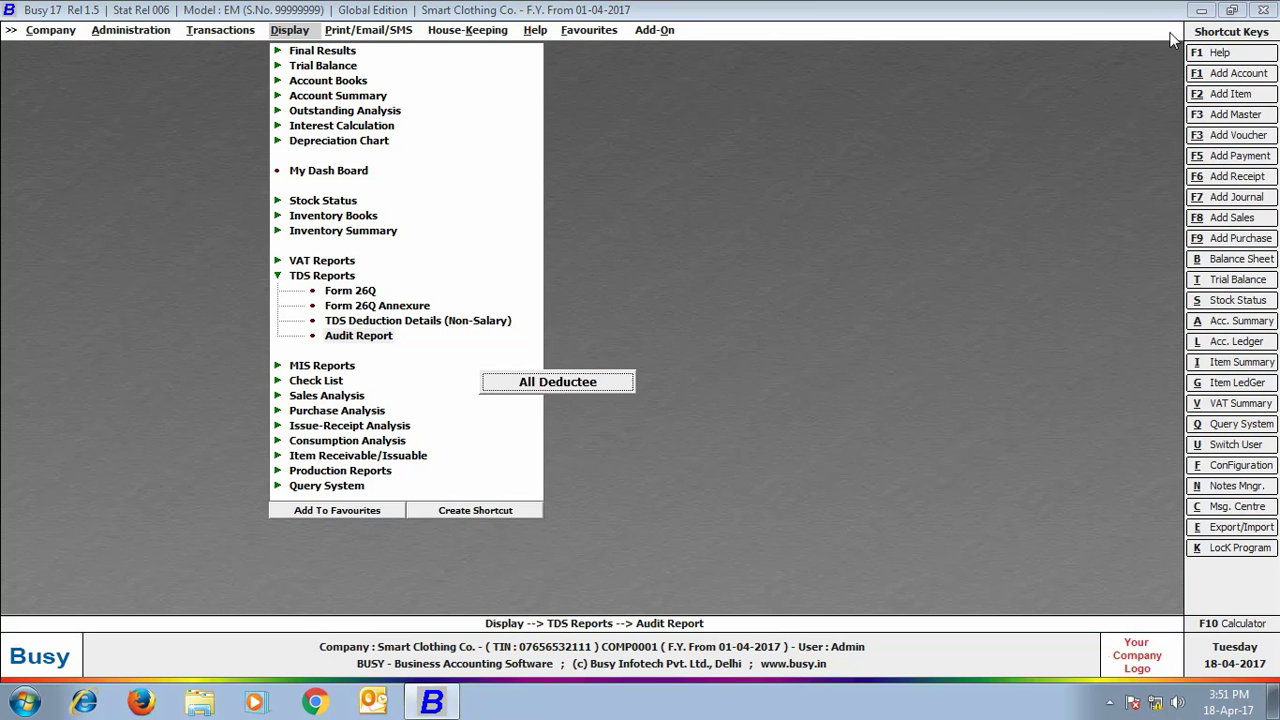
Add a payment voucher dated 15-04-2017 and enter 'acm' for Acme Advertising Co. in row 1.
click(797, 291)
click(220, 30)
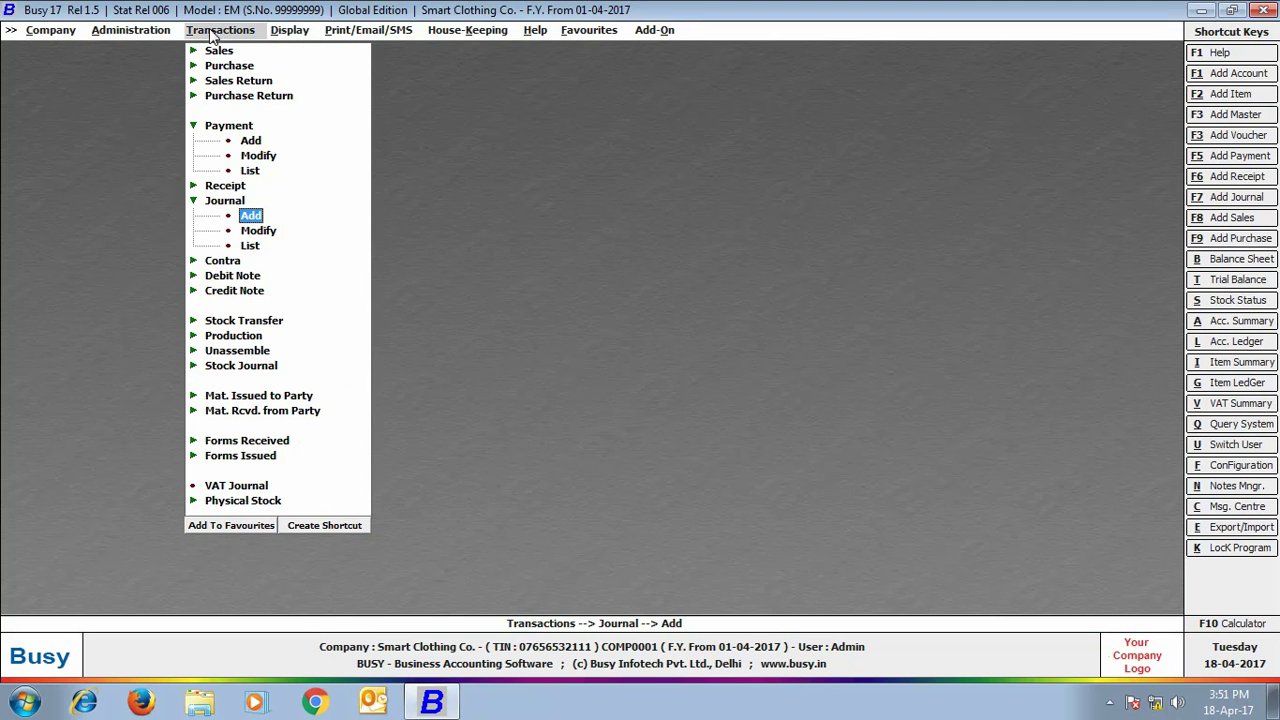
click(250, 141)
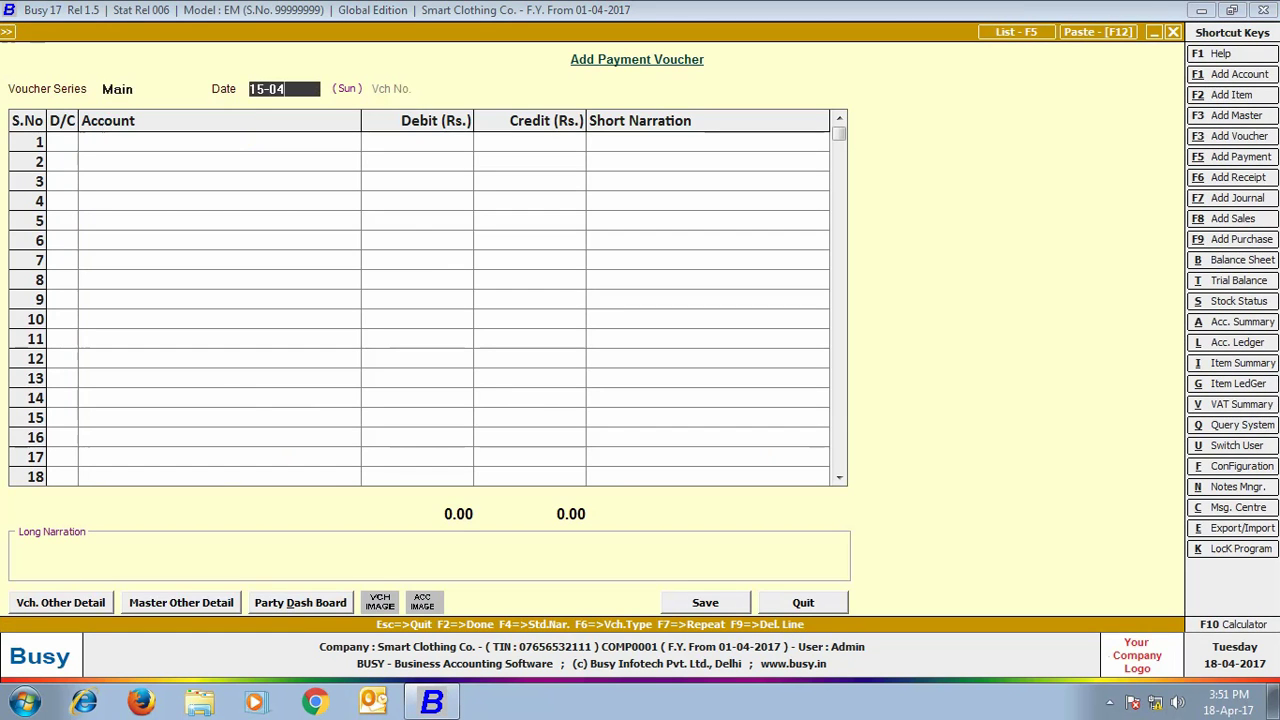
key(Return)
key(Return)
text(acme)
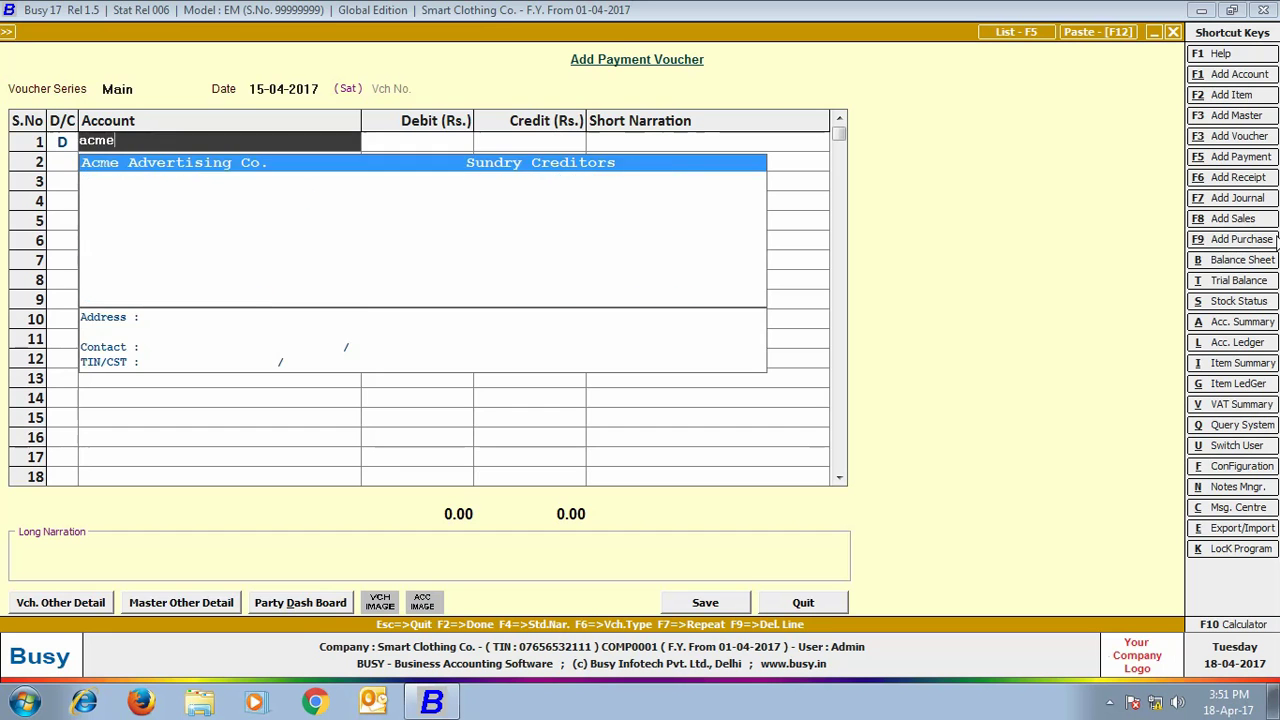
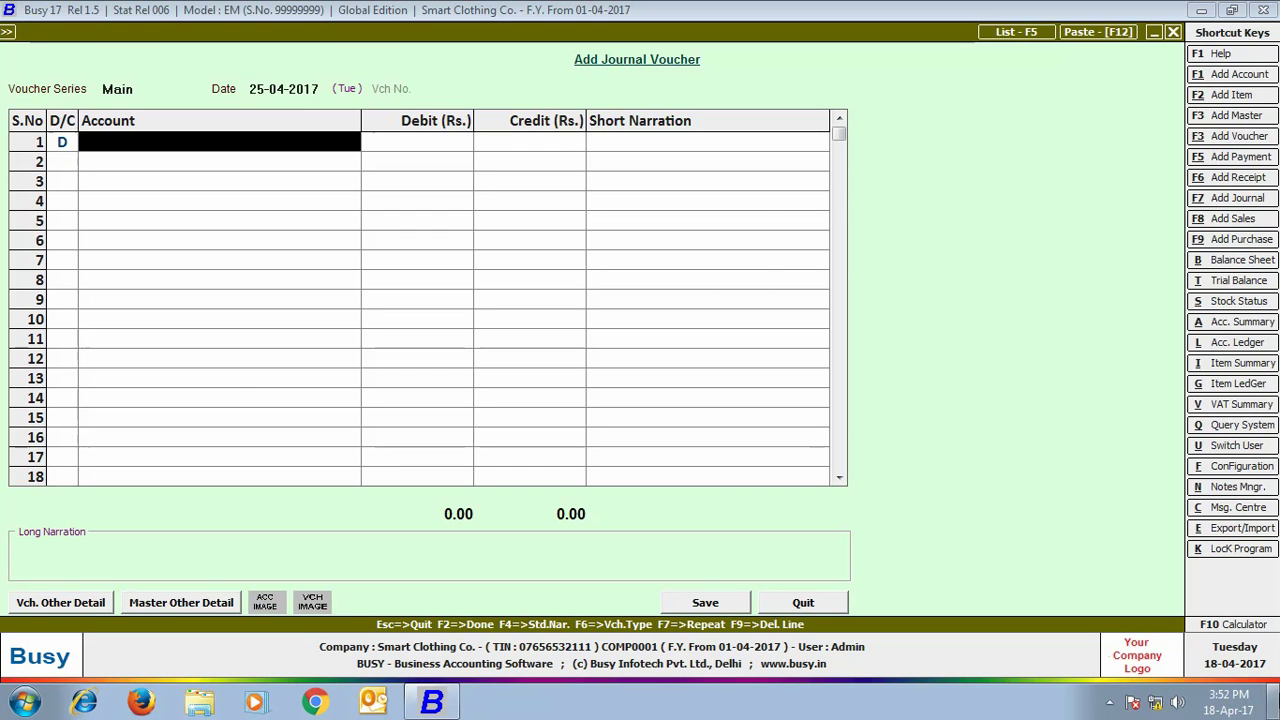
Debit Advertisement 2,00,000 and credit Acme Advertising Co. 1,97,000, with TDS calculated on the voucher.
text(adve)
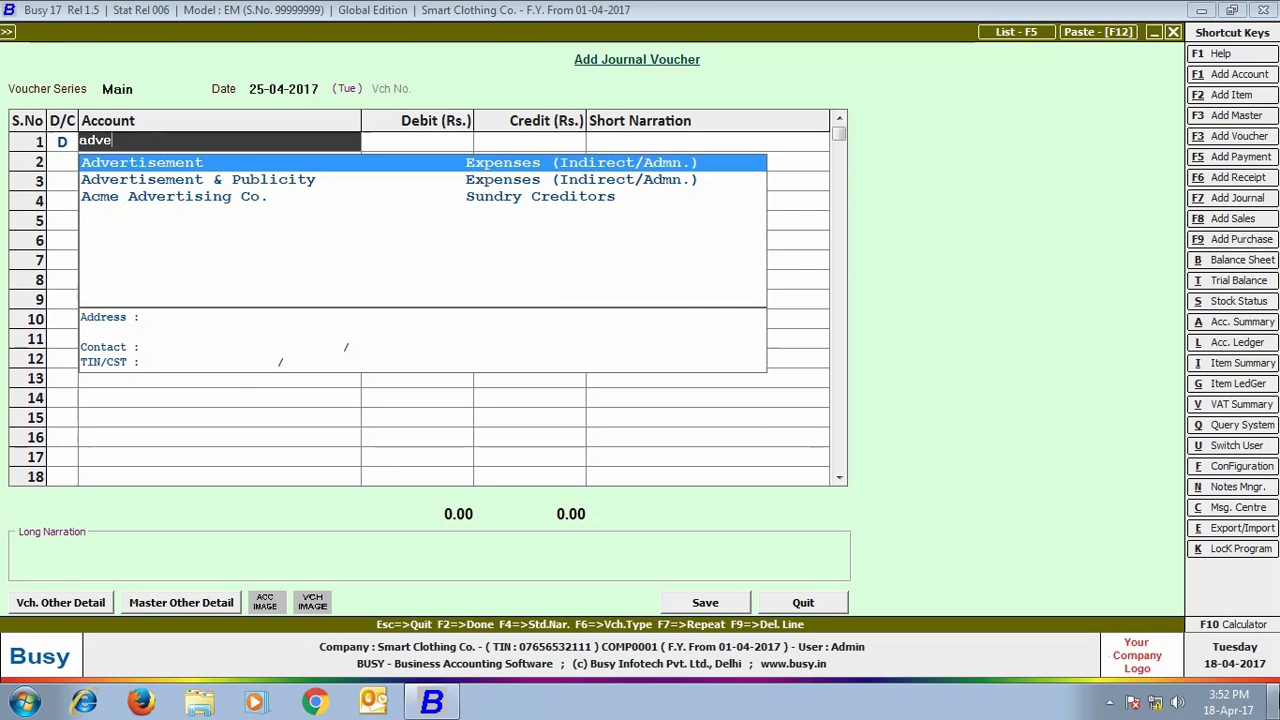
key(Return)
text(200000)
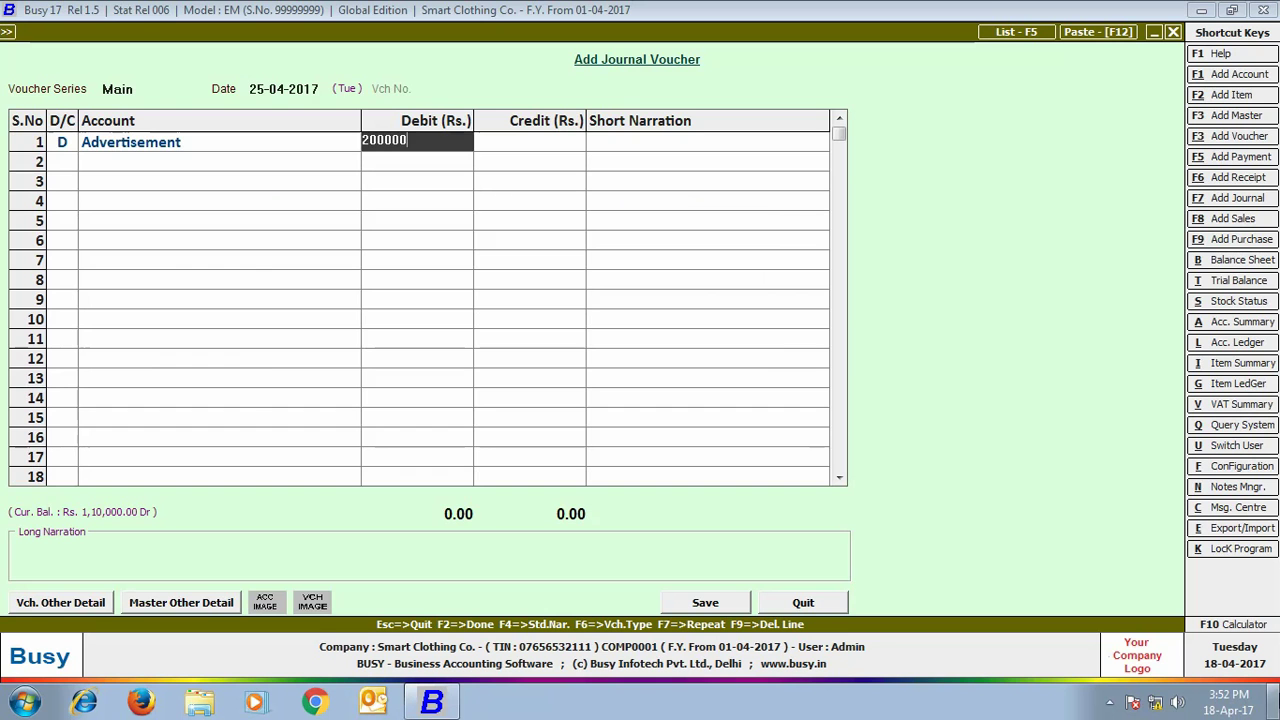
key(Return)
key(Return)
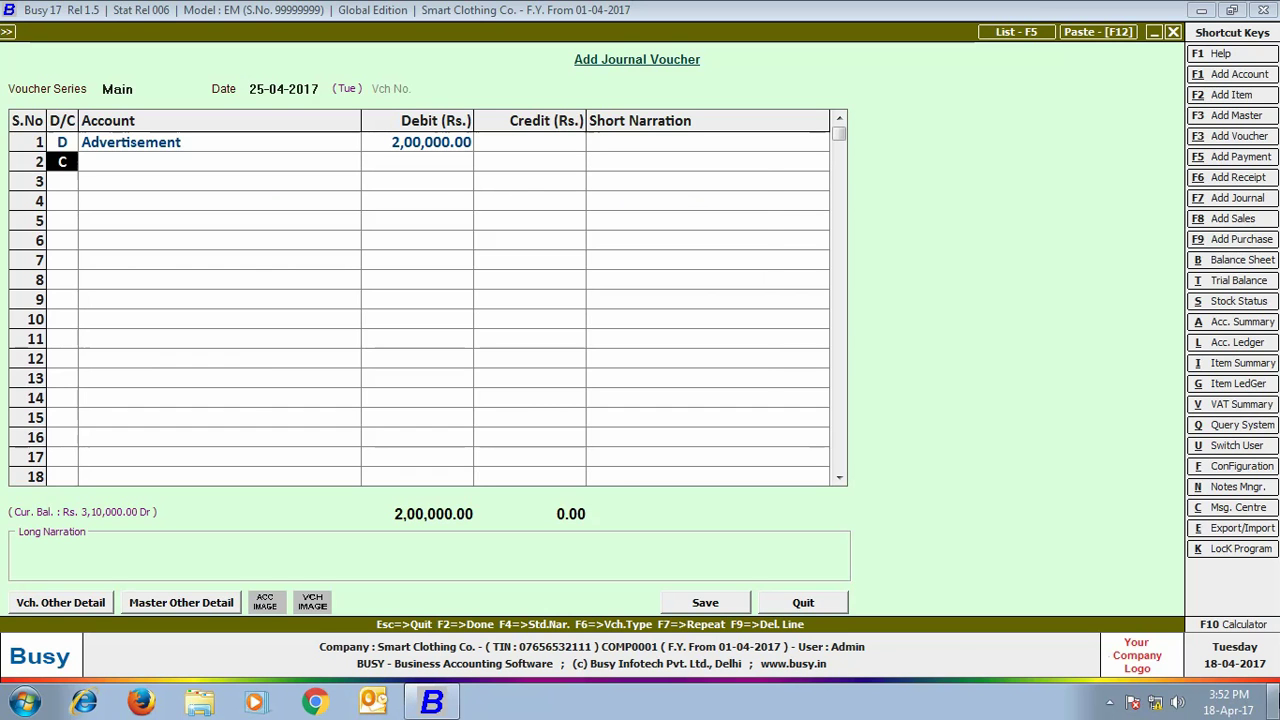
key(Return)
text(acm)
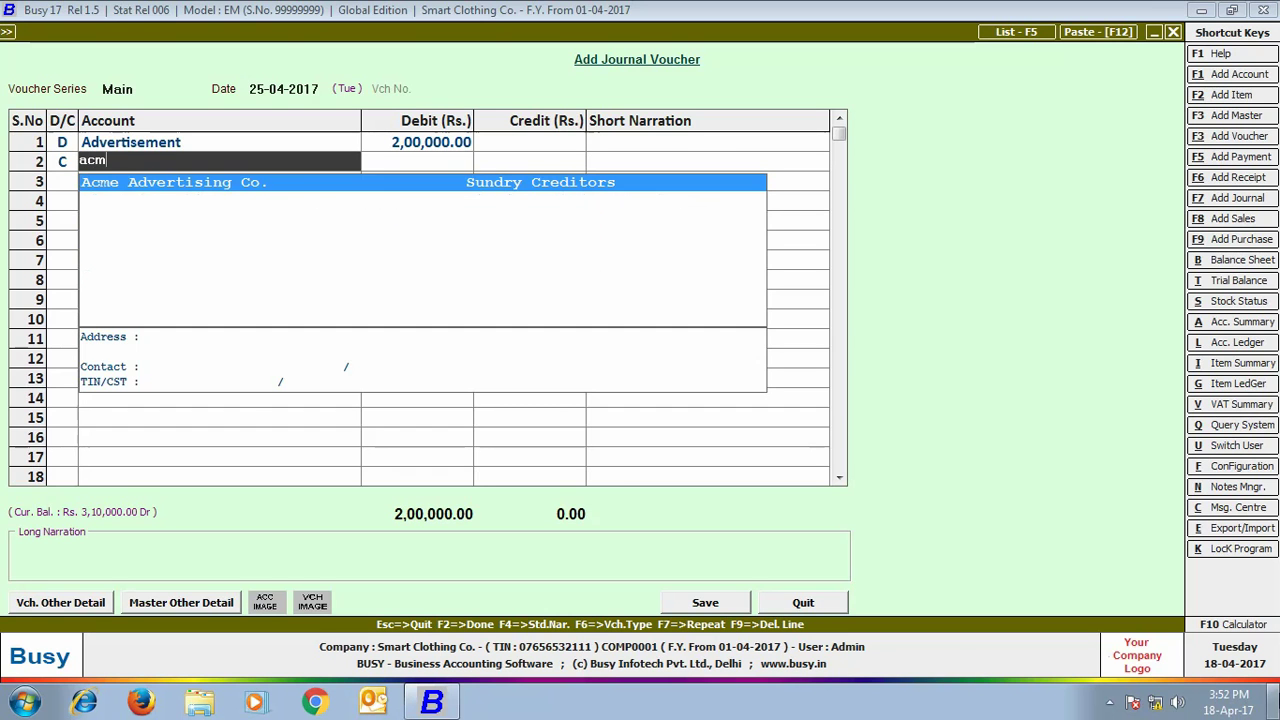
key(Return)
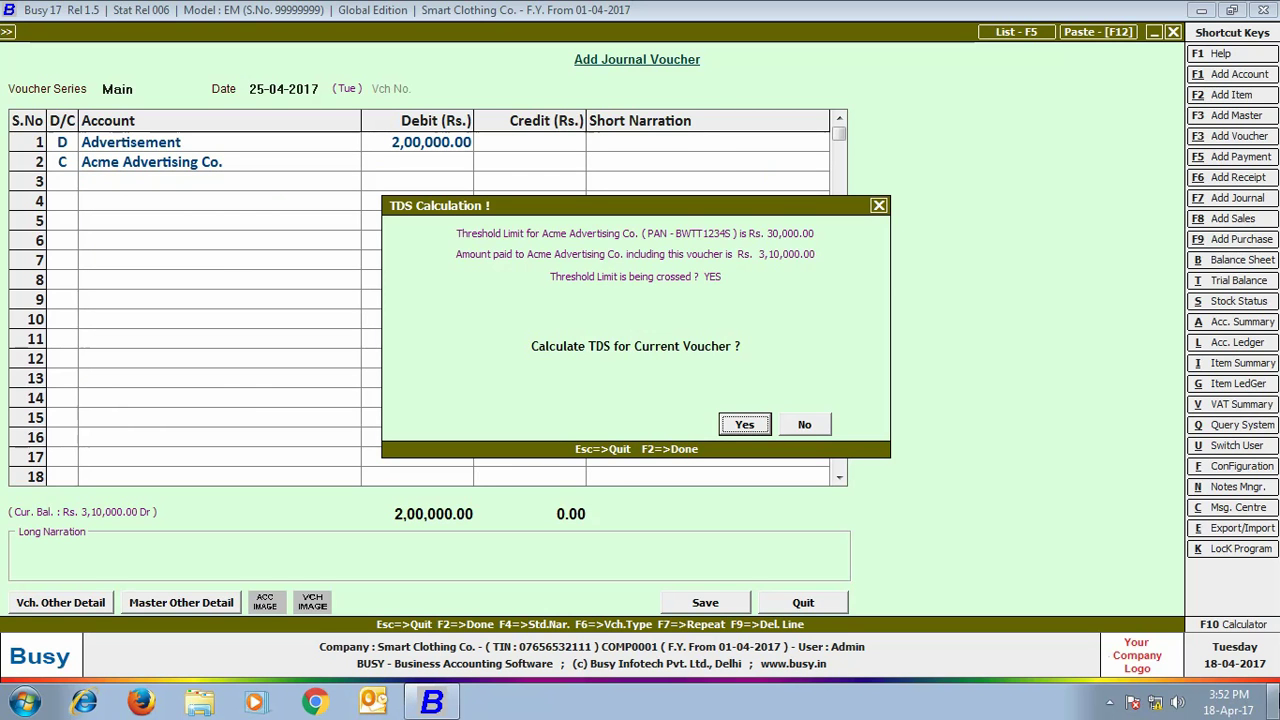
key(Return)
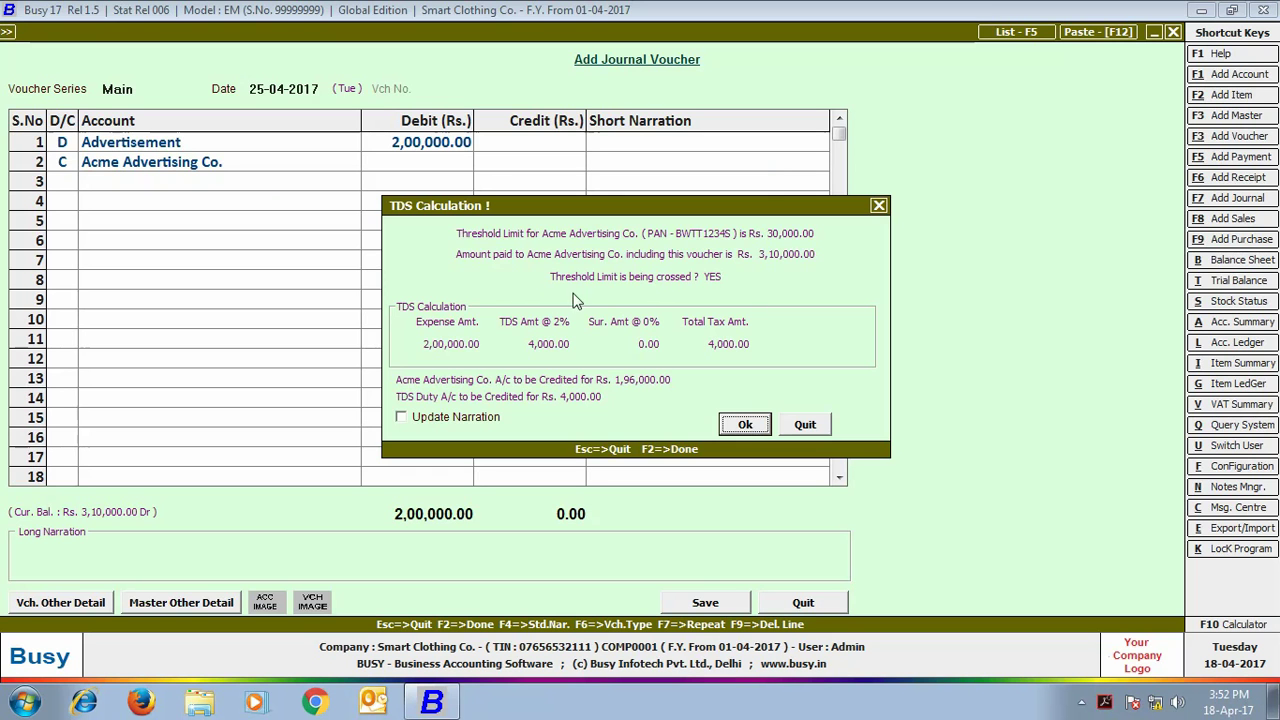
click(746, 425)
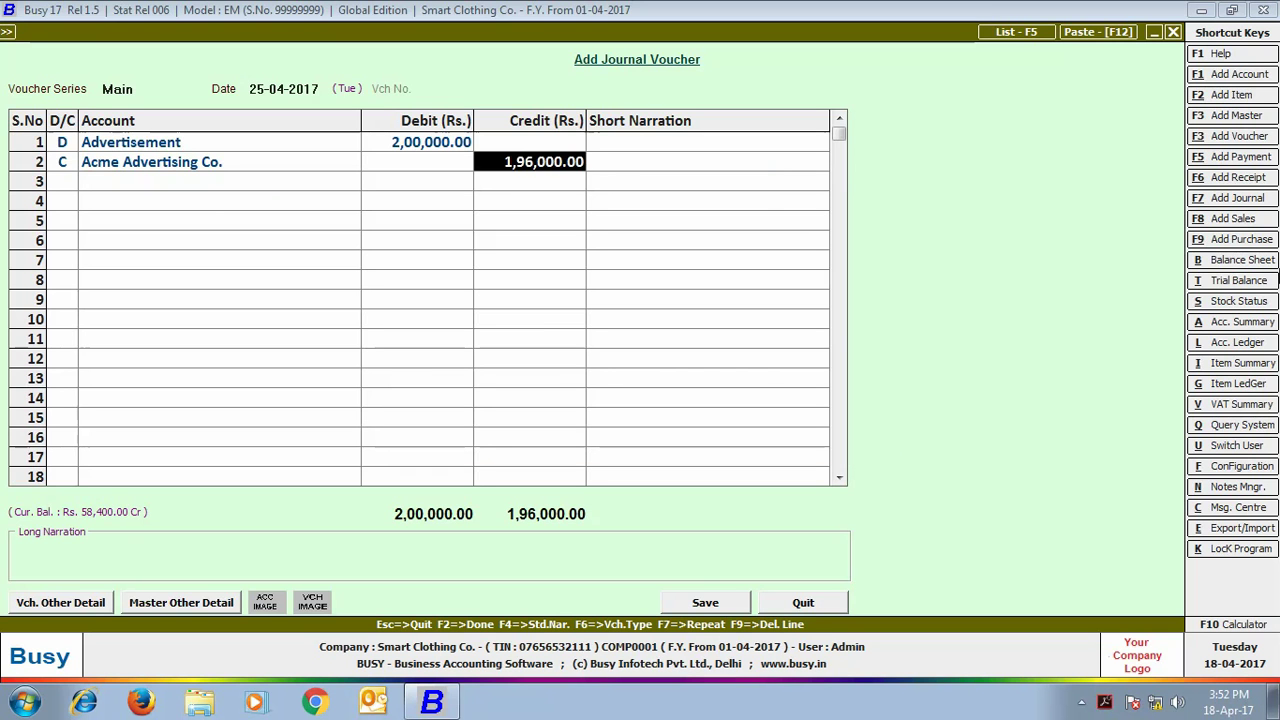
text(197000)
key(Return)
Credit TDS 3,000, enter the deduction details (reference 4, 150000) and save the voucher.
key(Return)
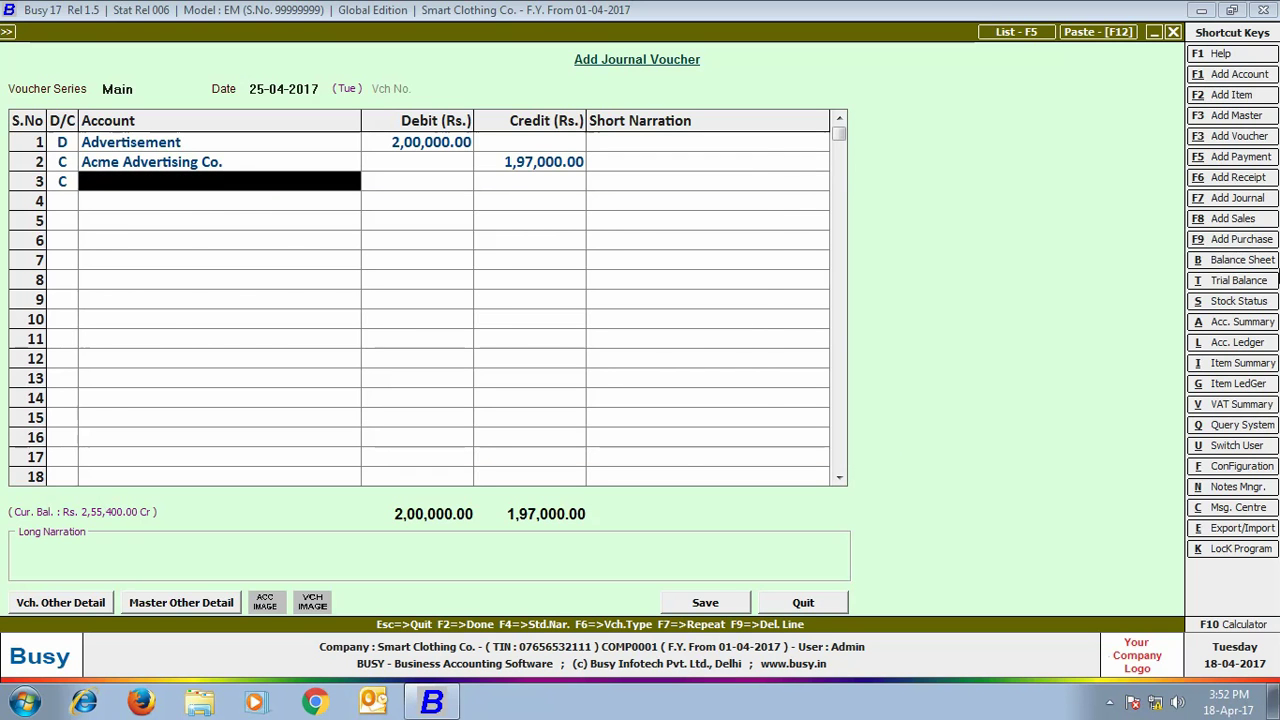
text(T)
key(Return)
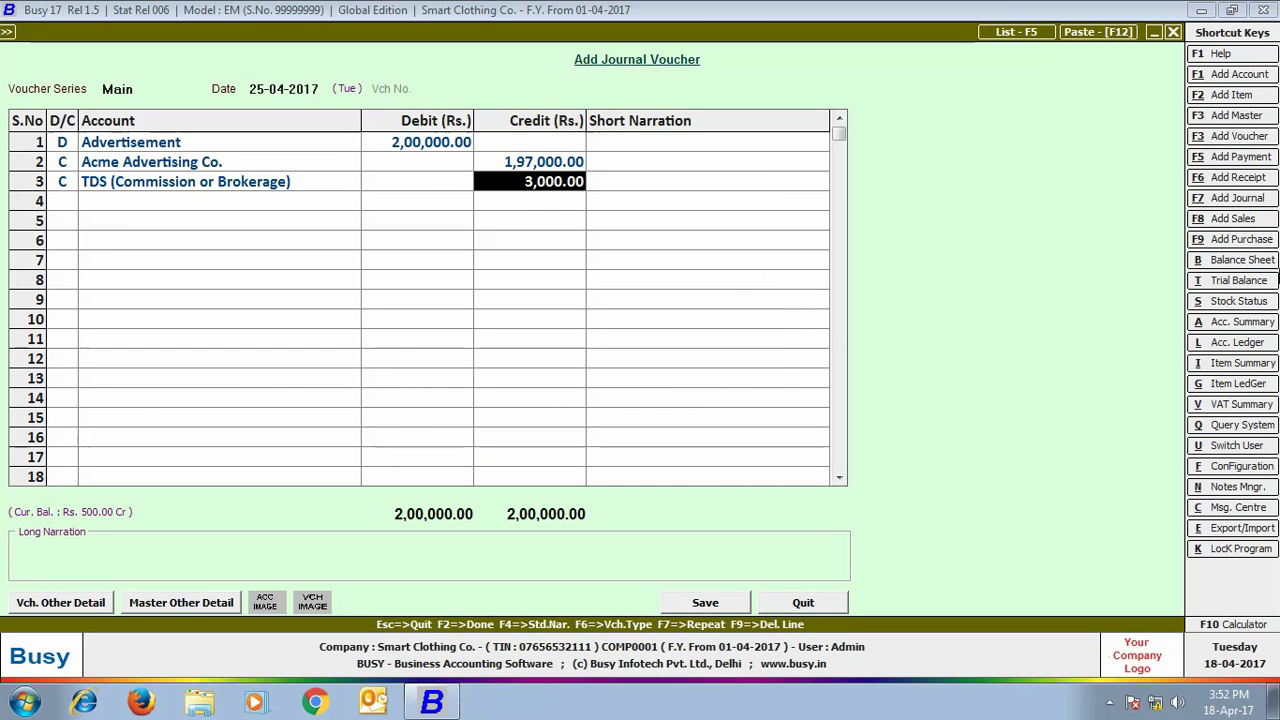
key(Return)
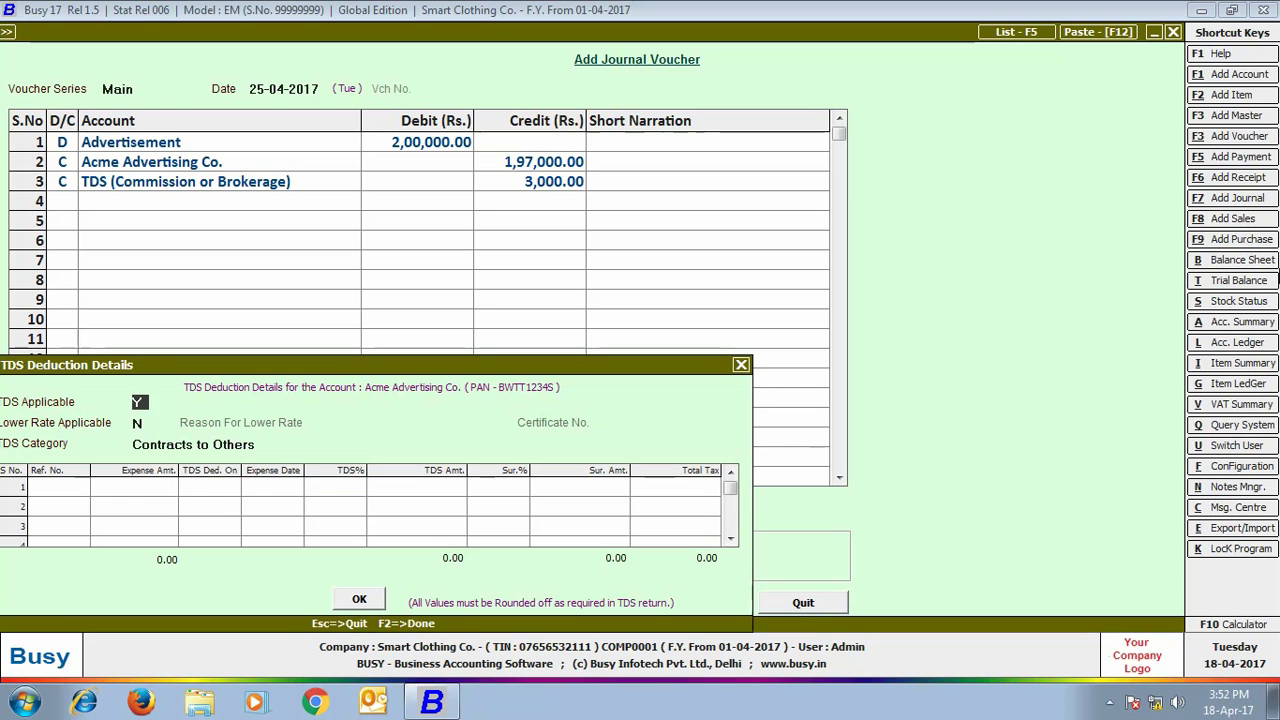
key(Return)
key(Return)
key(Return)
text(4)
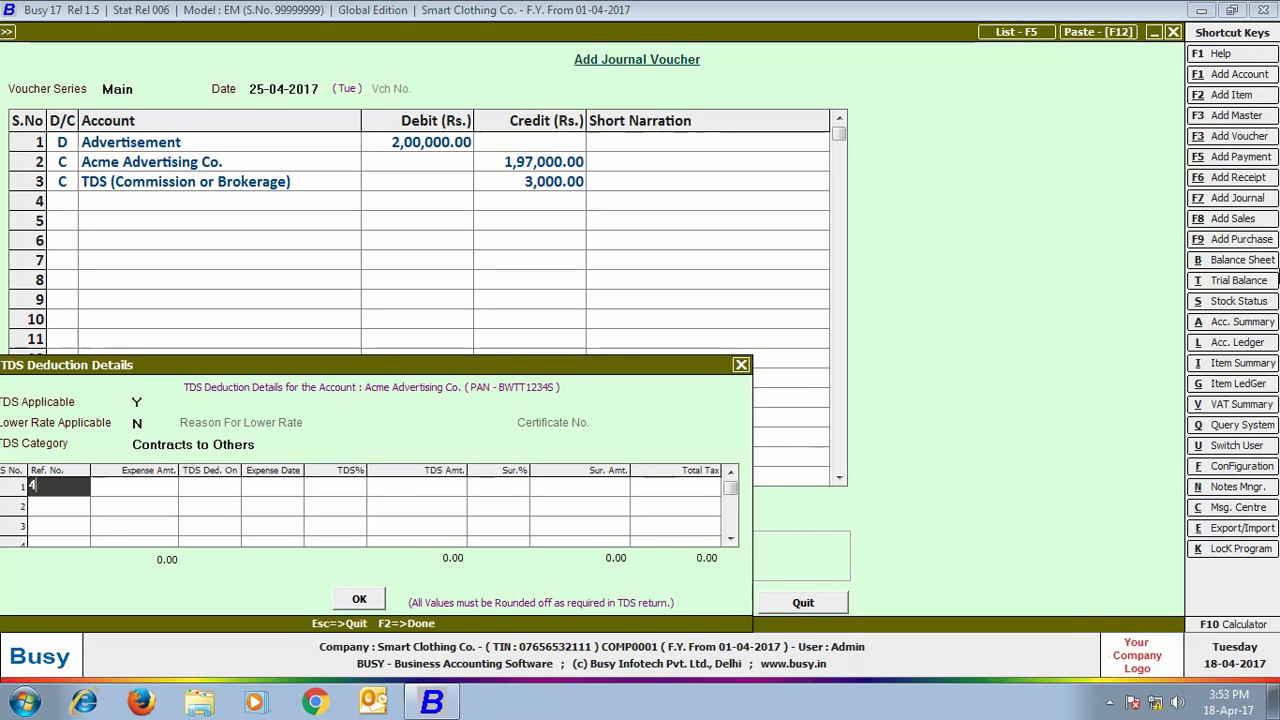
key(Return)
text(150000)
key(Return)
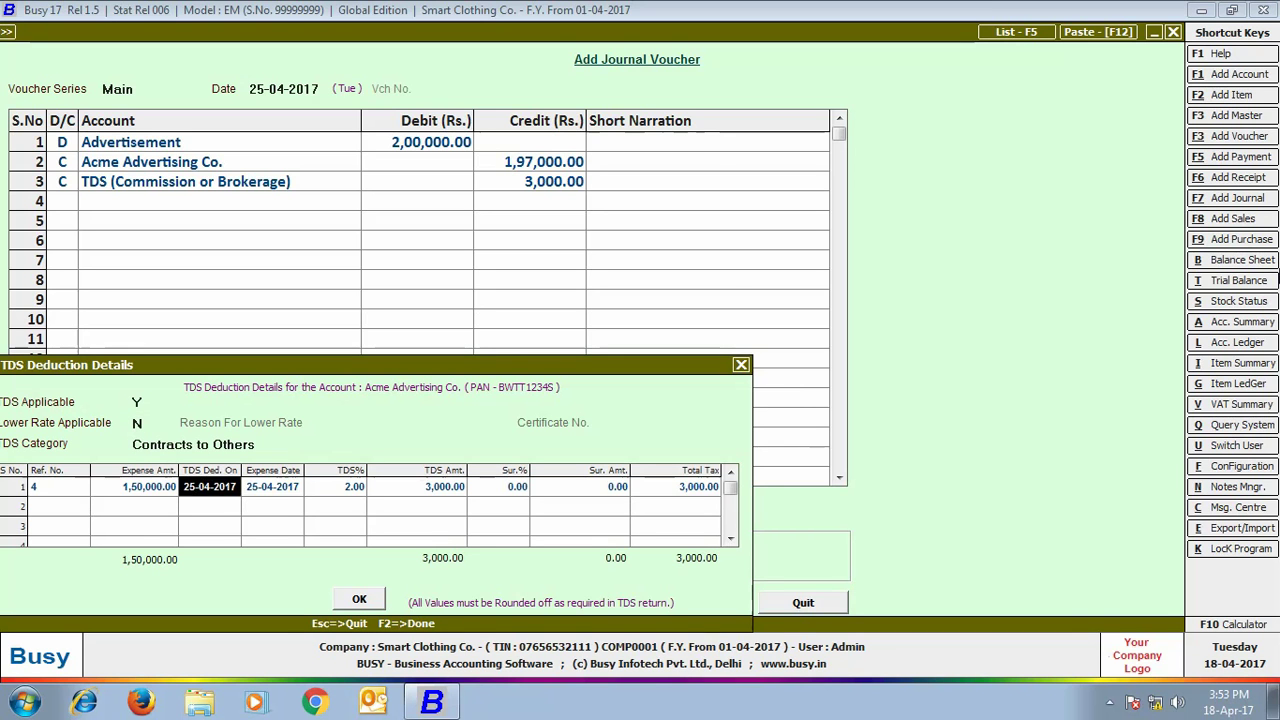
key(Return)
key(Return)
key(Return)
key(Return)
key(Return)
key(Return)
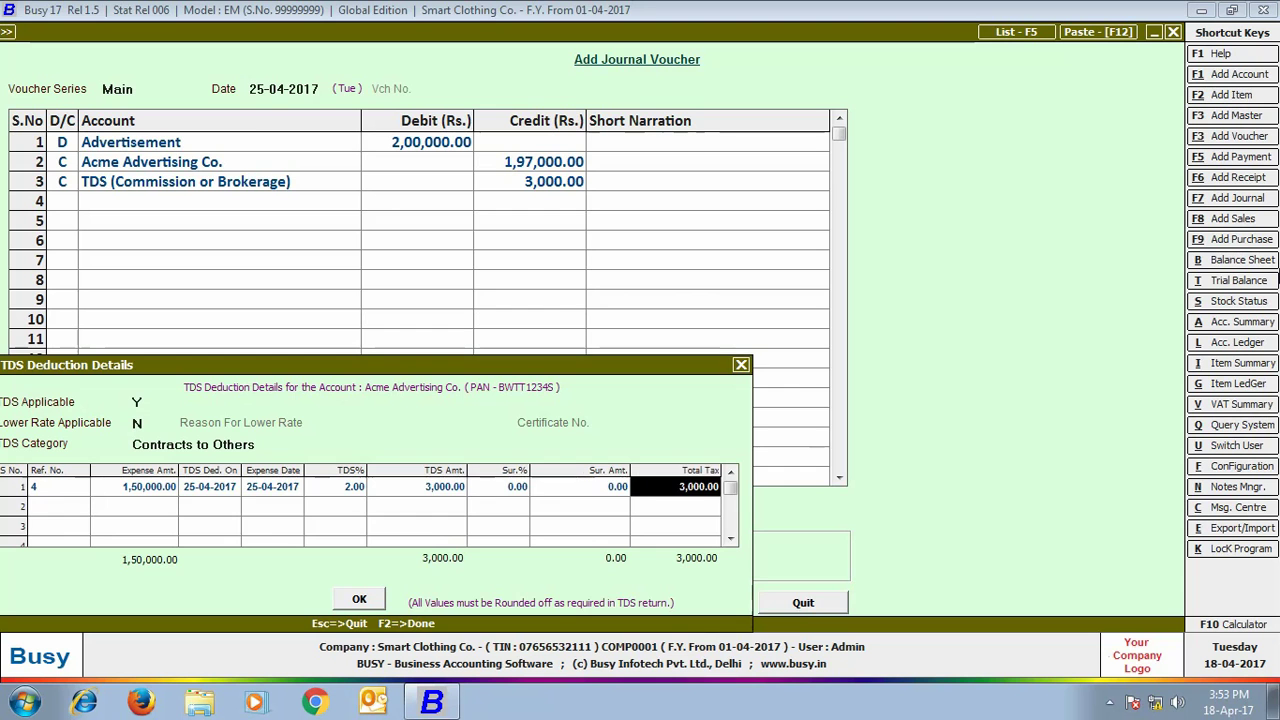
click(358, 600)
click(680, 391)
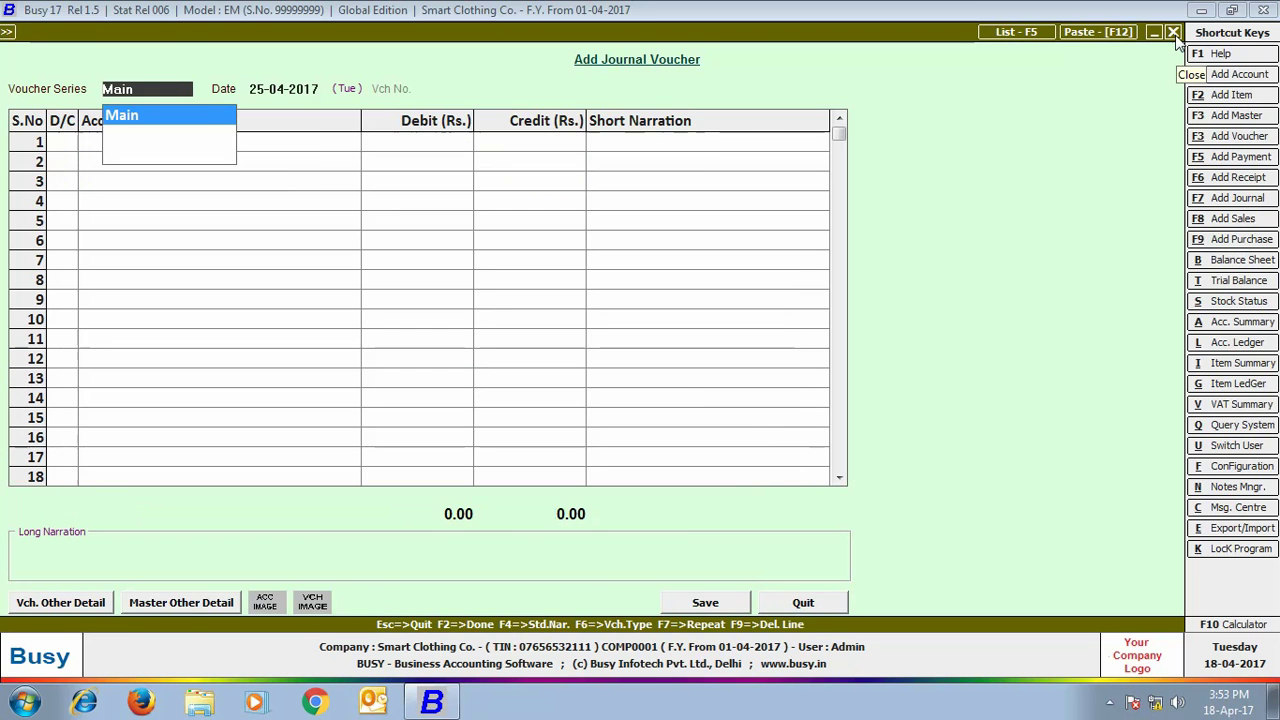
Start a payment voucher debiting TDS (Contracts to Others) 4,000 and crediting State Bank of India.
key(Return)
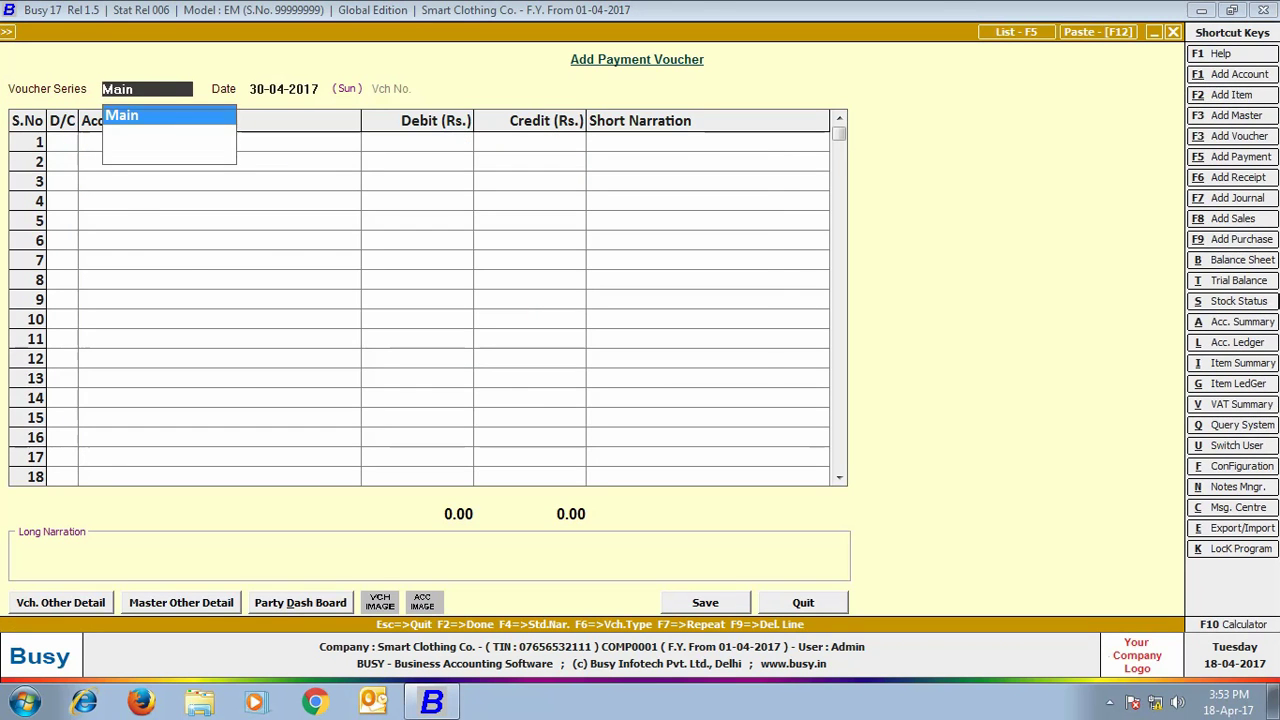
key(Return)
key(Return)
key(Return)
text(tds)
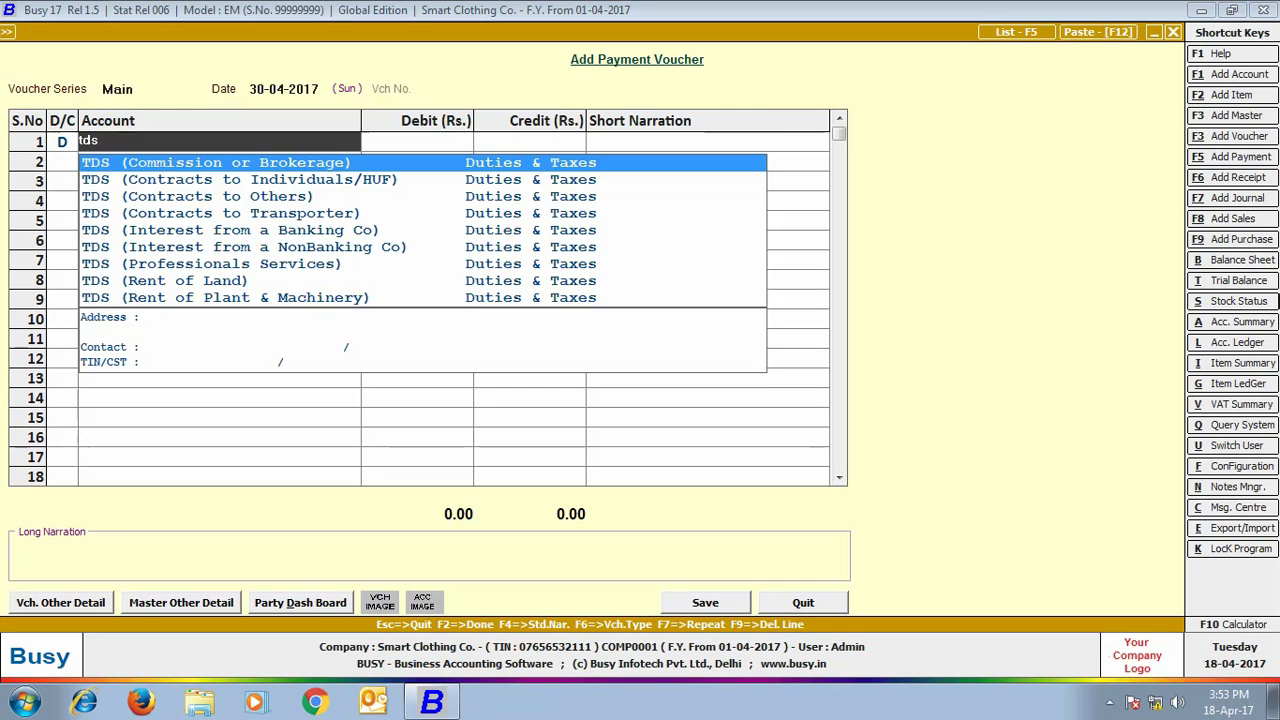
key(Down)
key(Down)
key(Return)
text(4000)
key(Return)
key(Return)
key(Return)
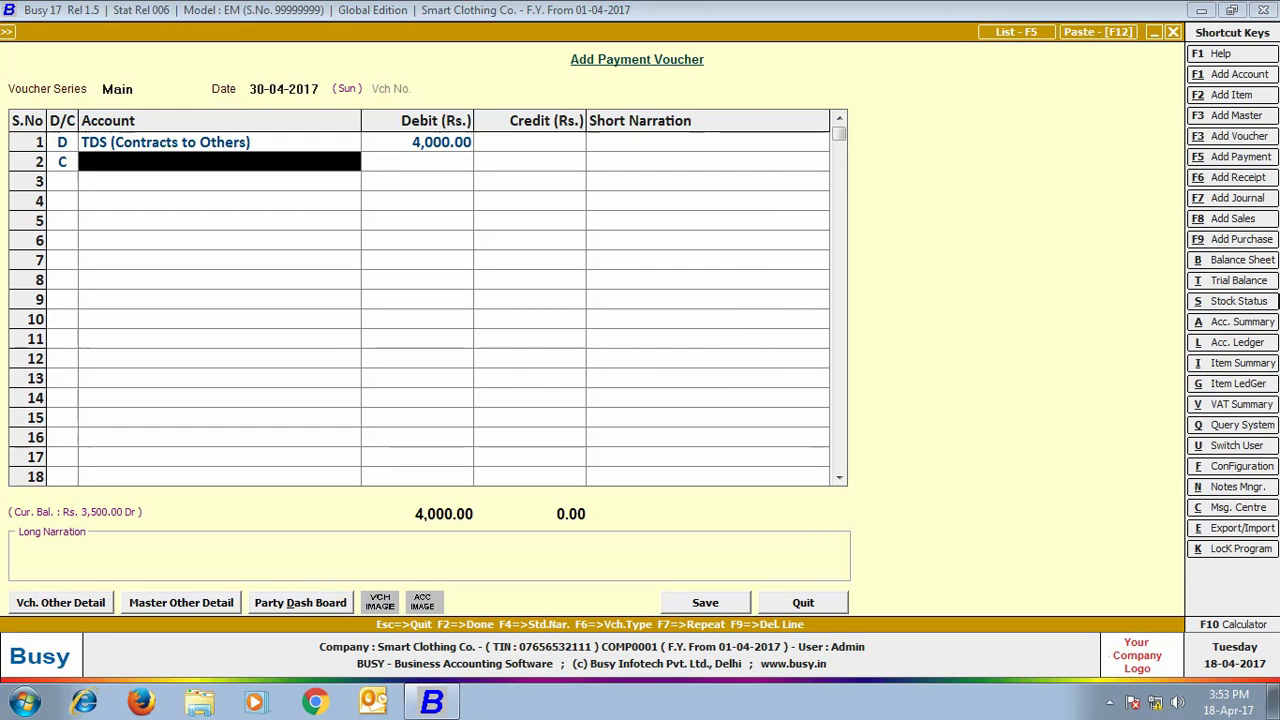
text(sta)
key(Return)
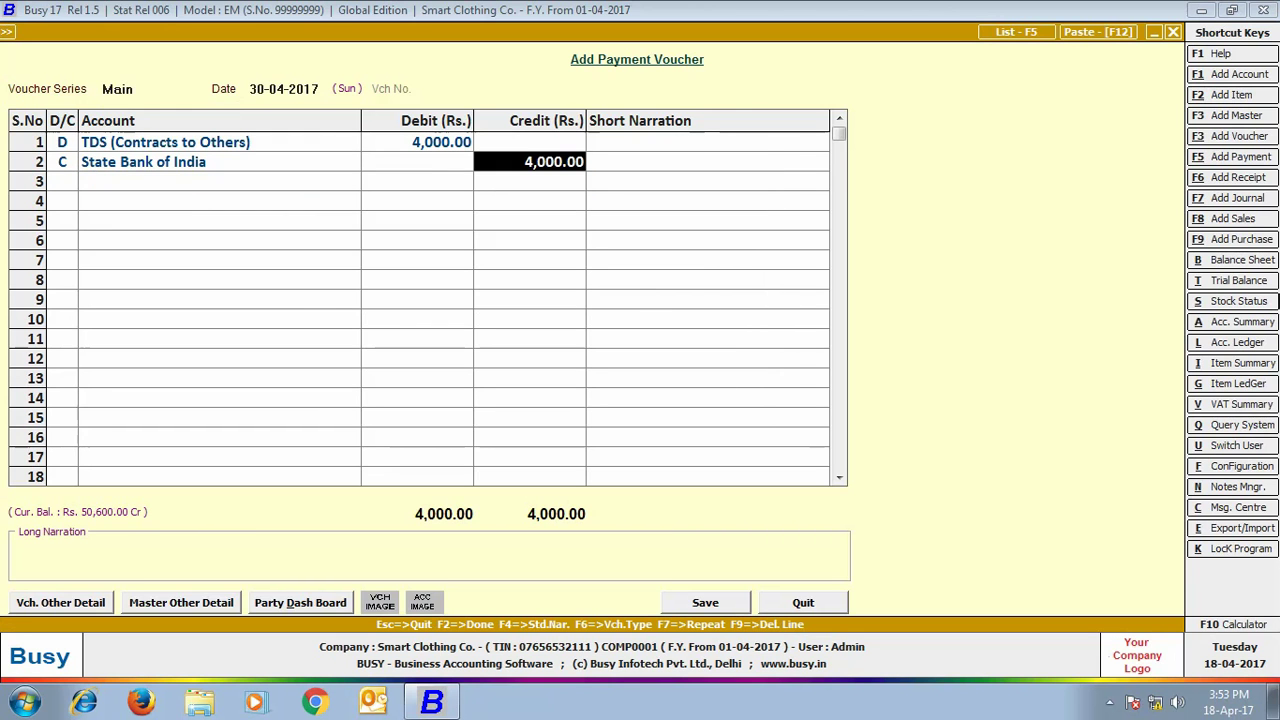
key(Return)
key(Return)
key(Return)
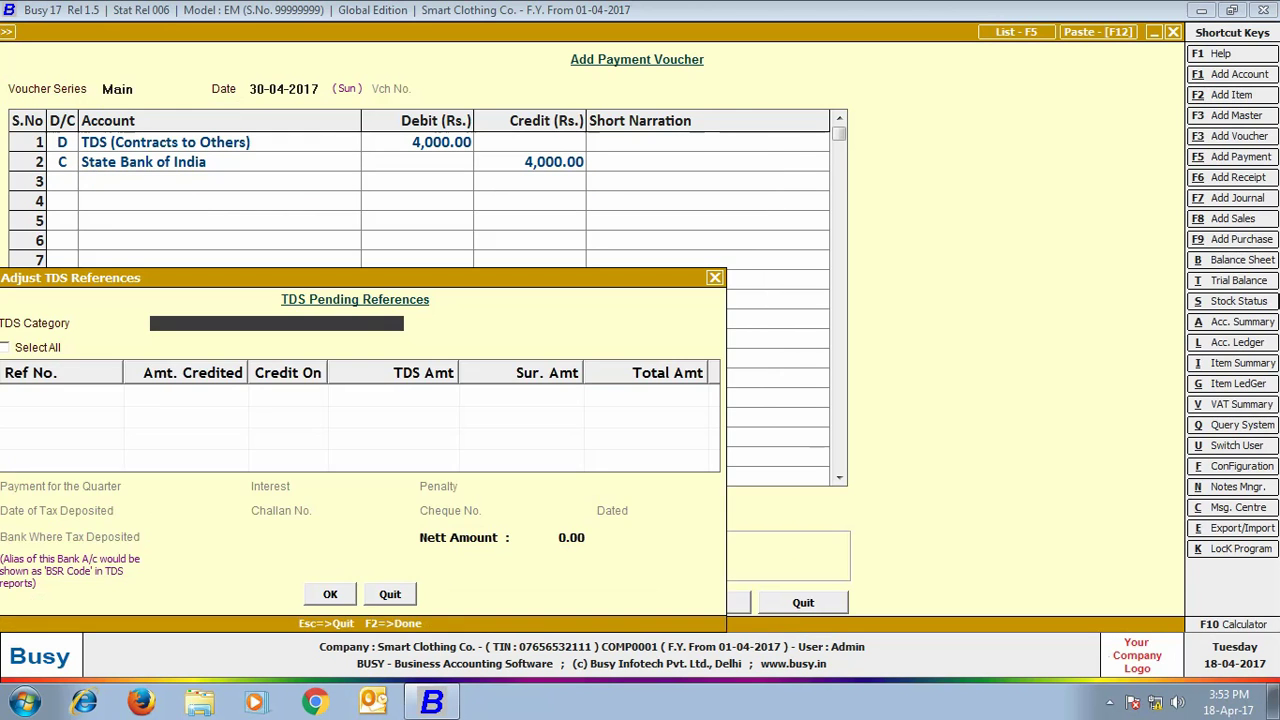
Choose the Contracts to Others TDS category, select all pending references, and pick the first quarter.
text(cont)
key(Down)
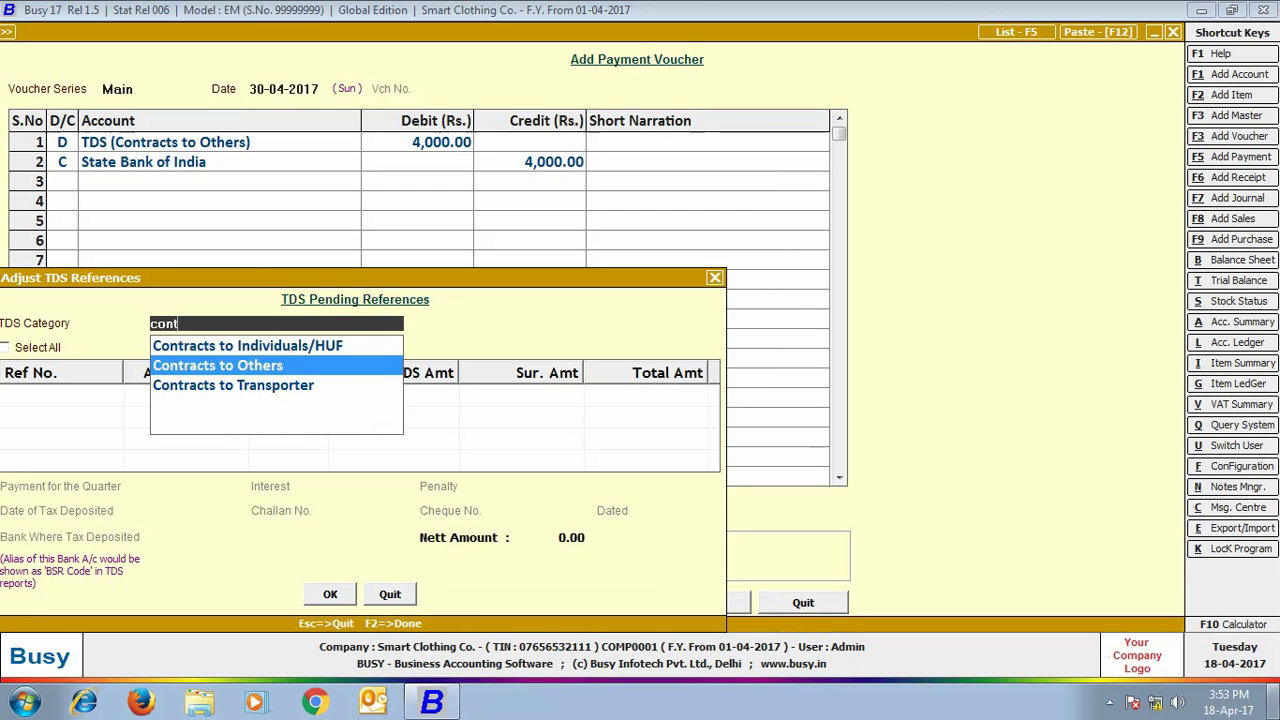
key(Return)
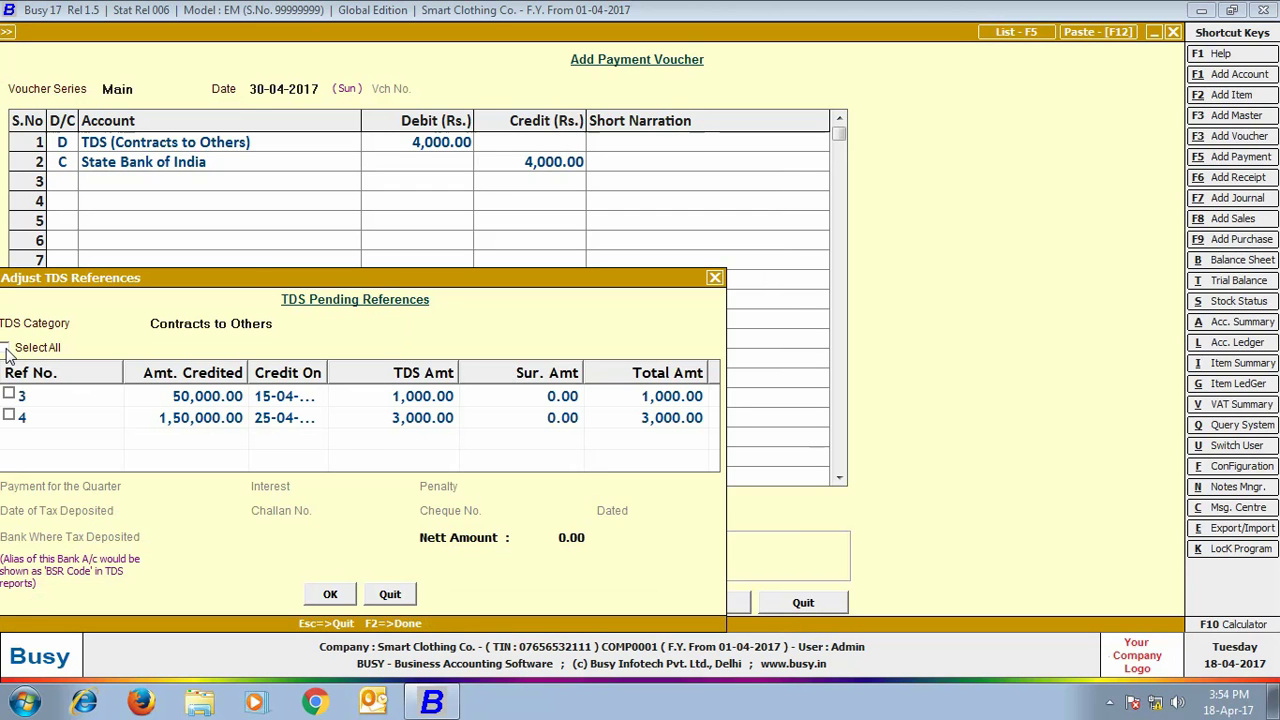
click(5, 347)
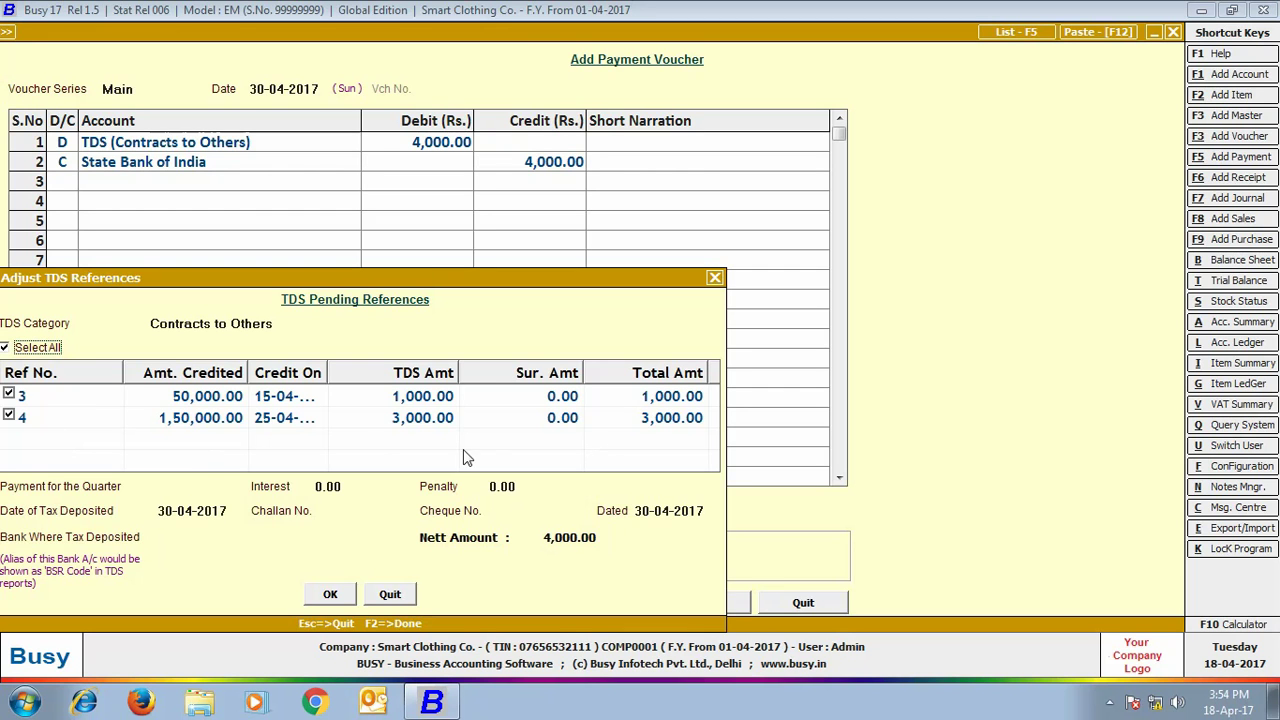
click(206, 485)
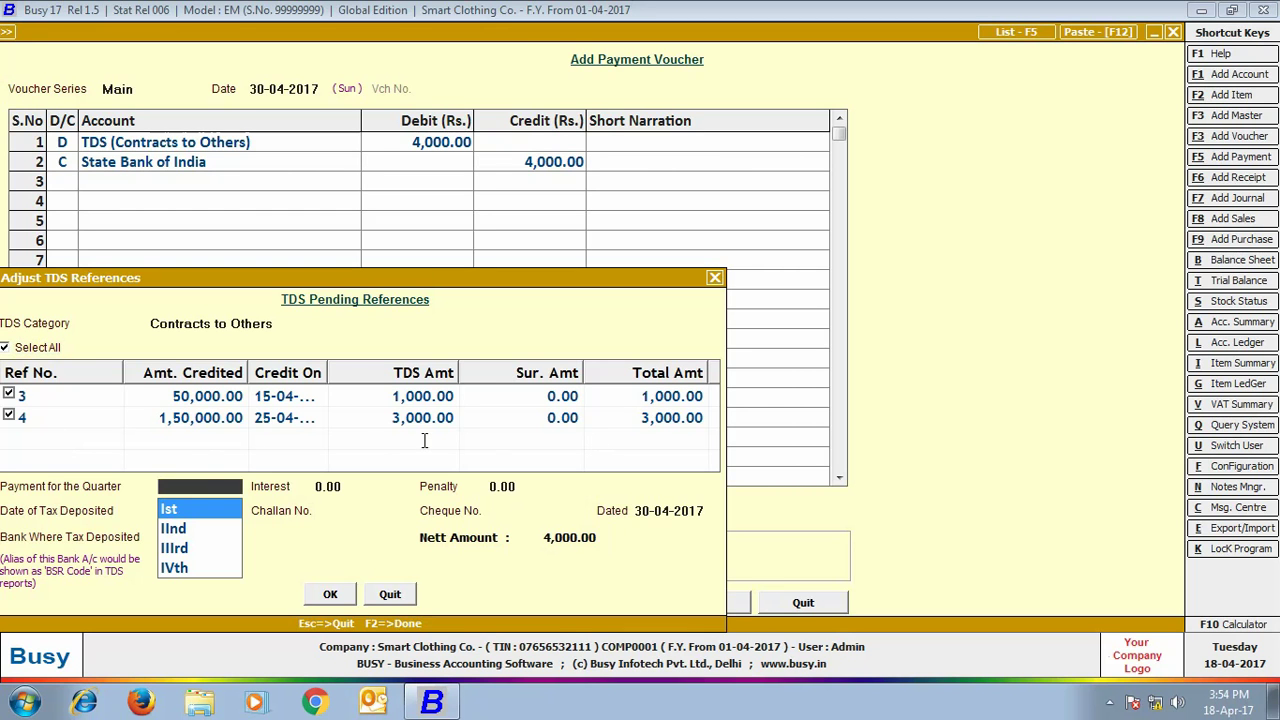
key(Return)
key(Return)
key(Return)
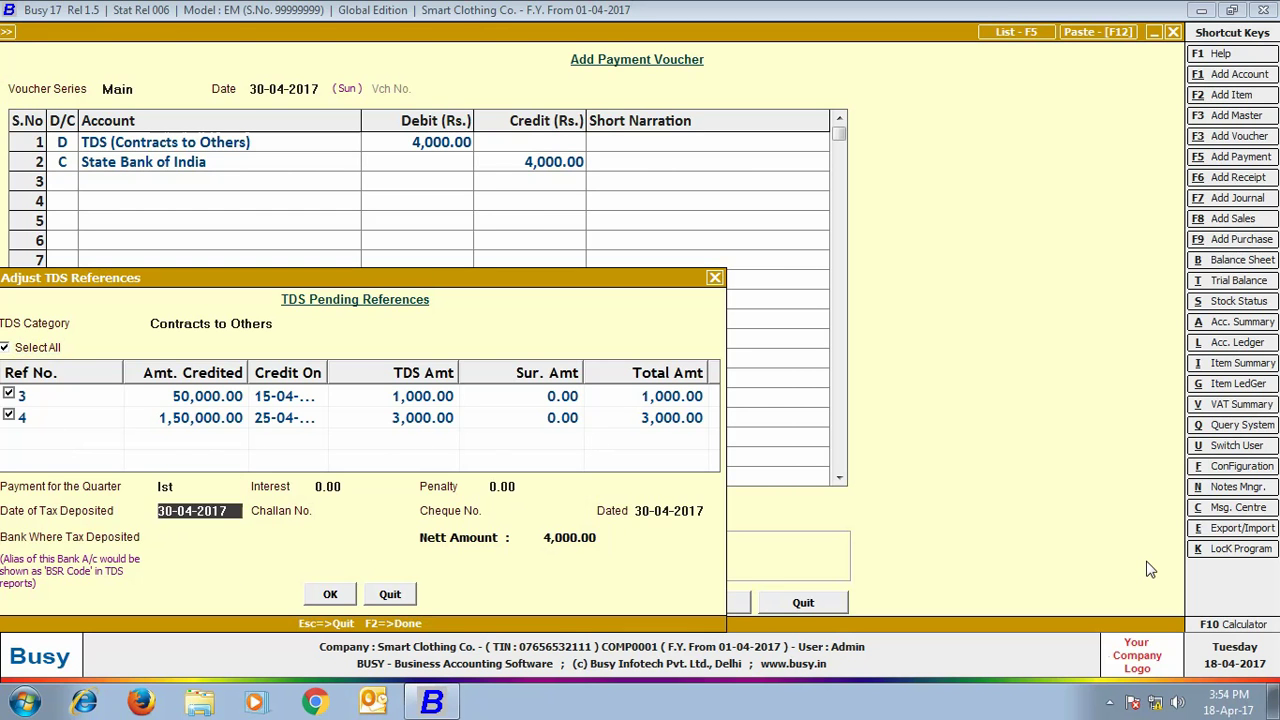
Enter challan 12345, cheque 009811 and Punjab National Bank, save the voucher and close it.
key(Return)
text(12345)
key(Return)
text(009811)
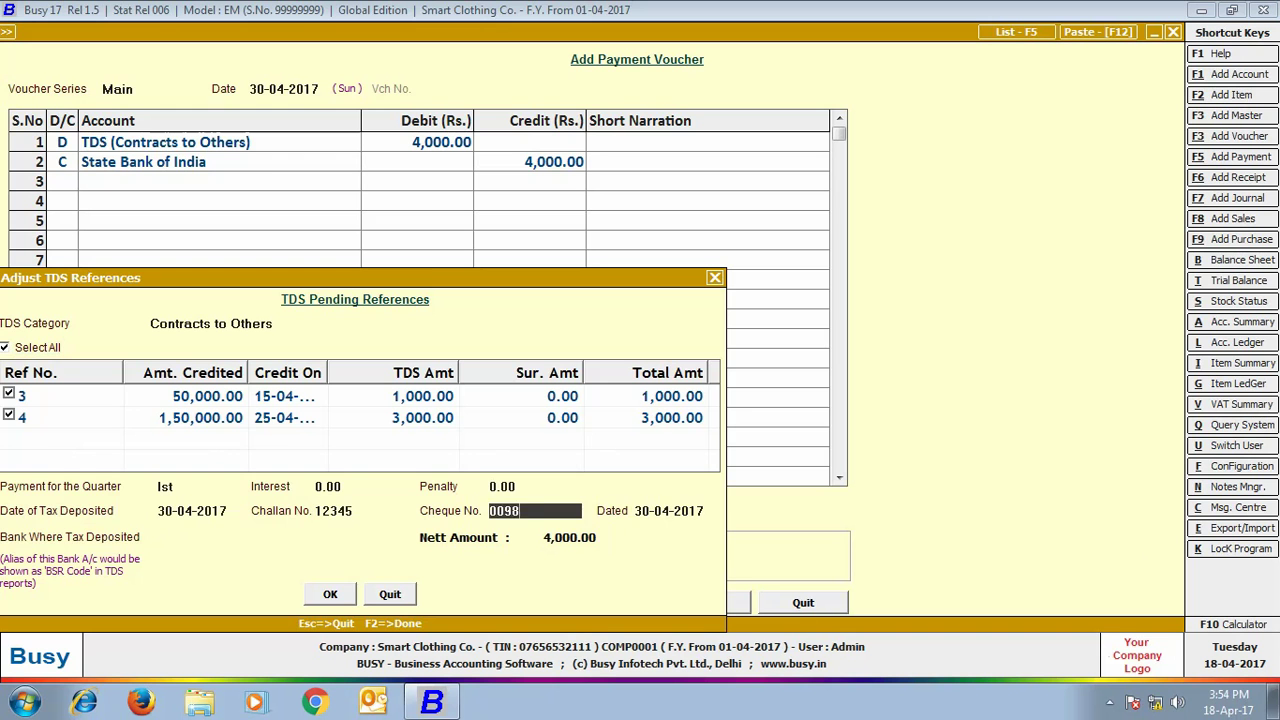
key(Return)
key(Return)
key(Down)
key(Return)
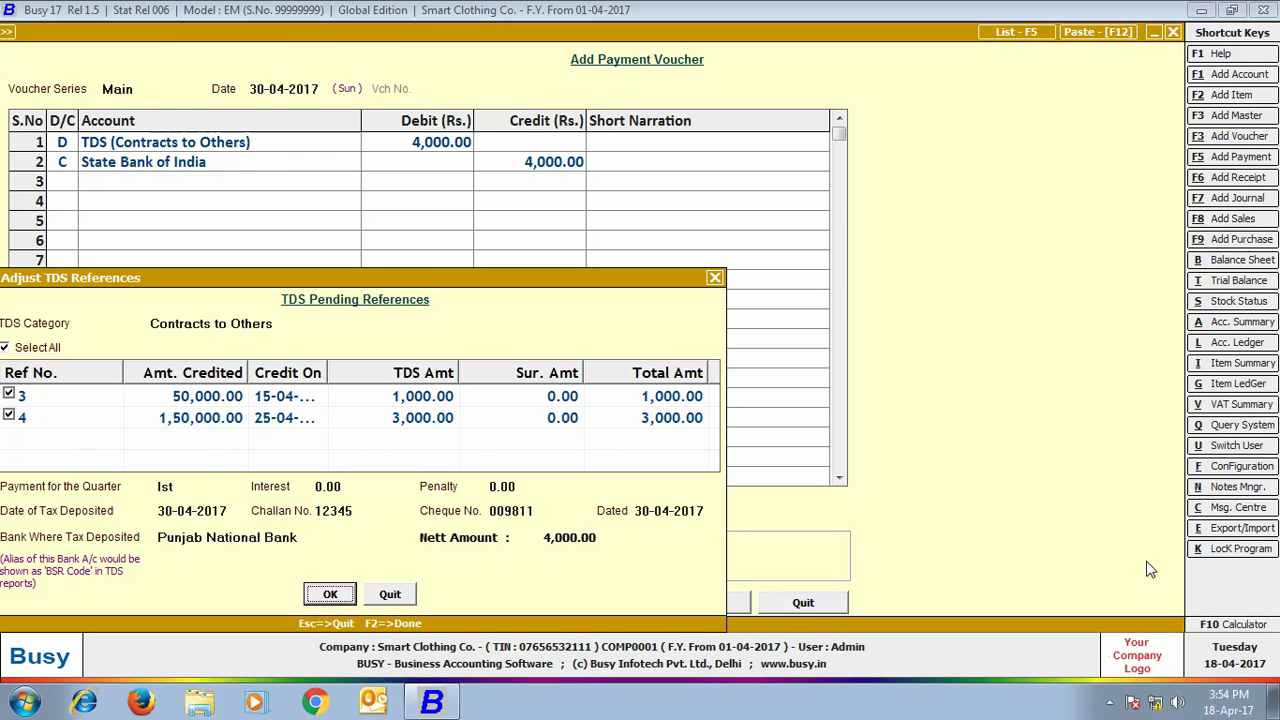
key(Return)
key(Return)
click(1173, 32)
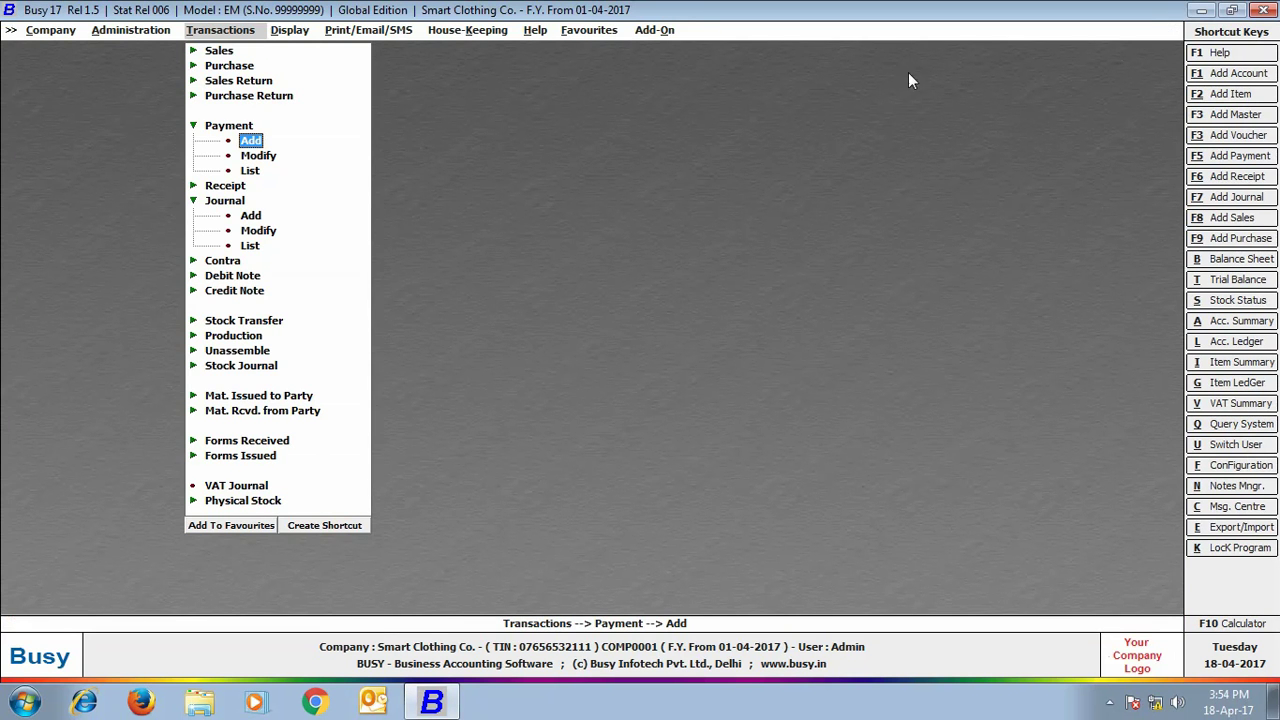
Export the Form 26Q eTDS Return (Non-Salary) in old format to C:\BusyWin\Form26Q.txt, then open the Computer window.
click(360, 32)
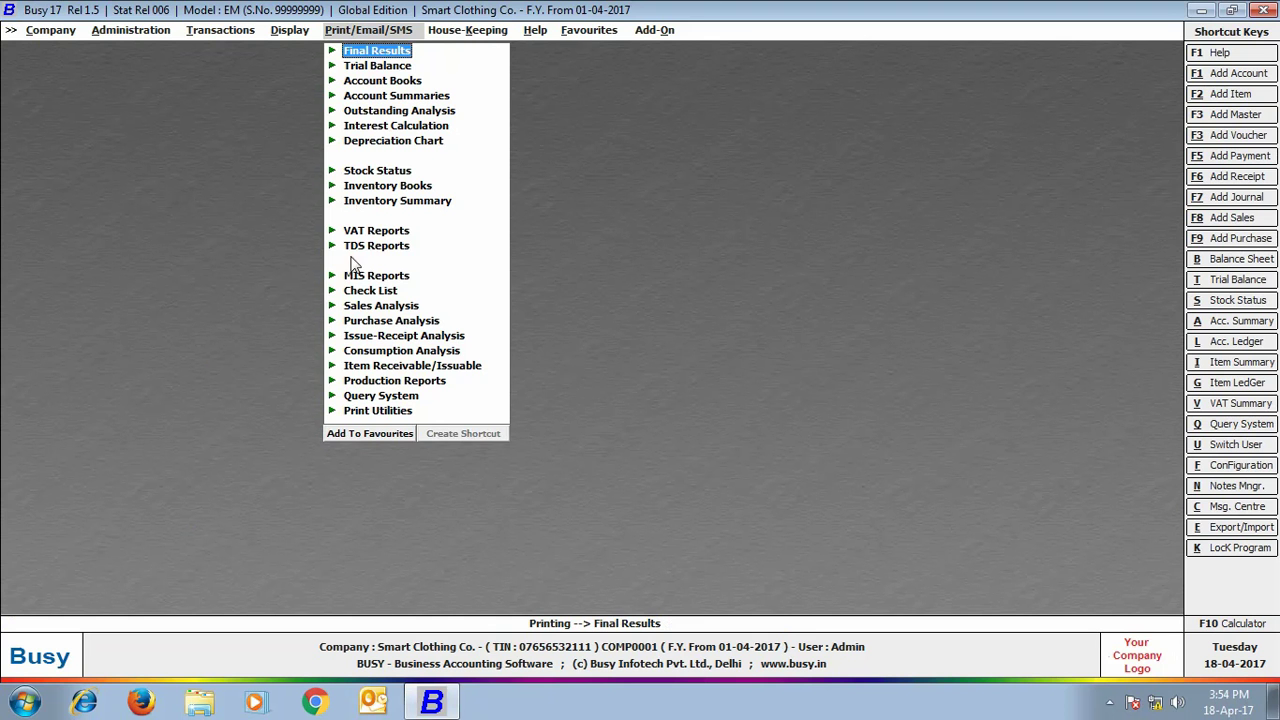
click(404, 247)
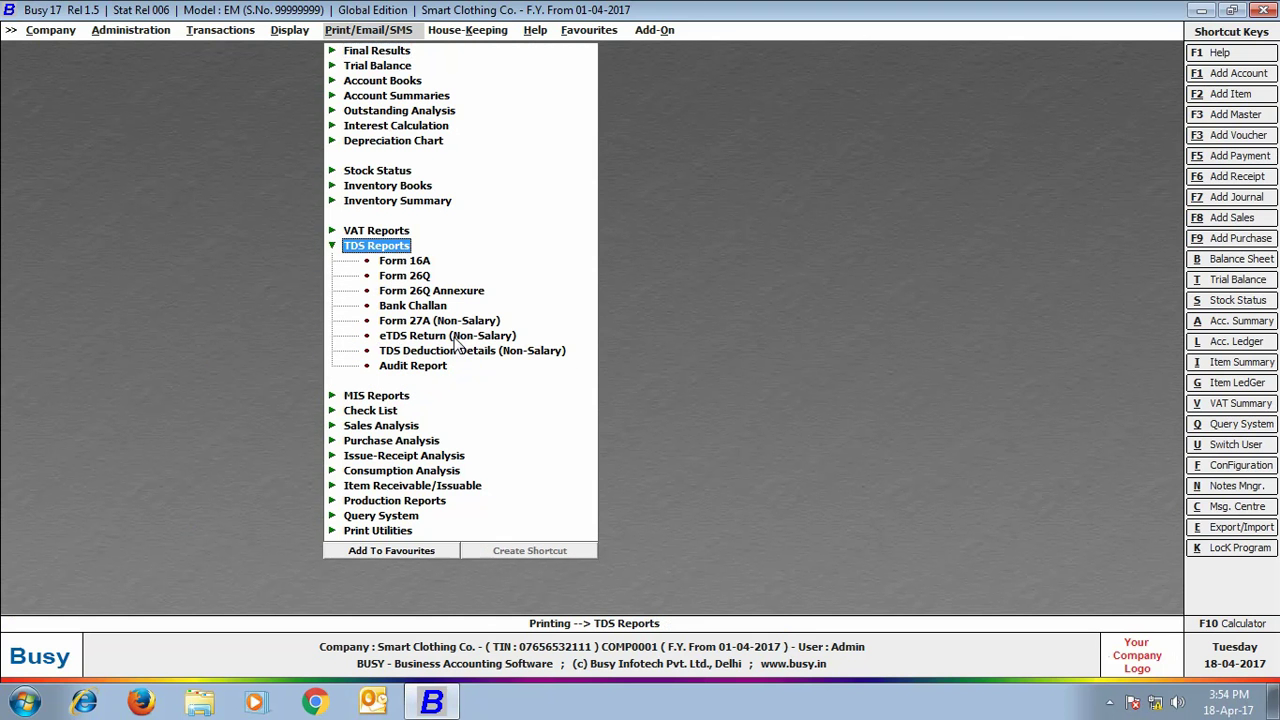
click(385, 336)
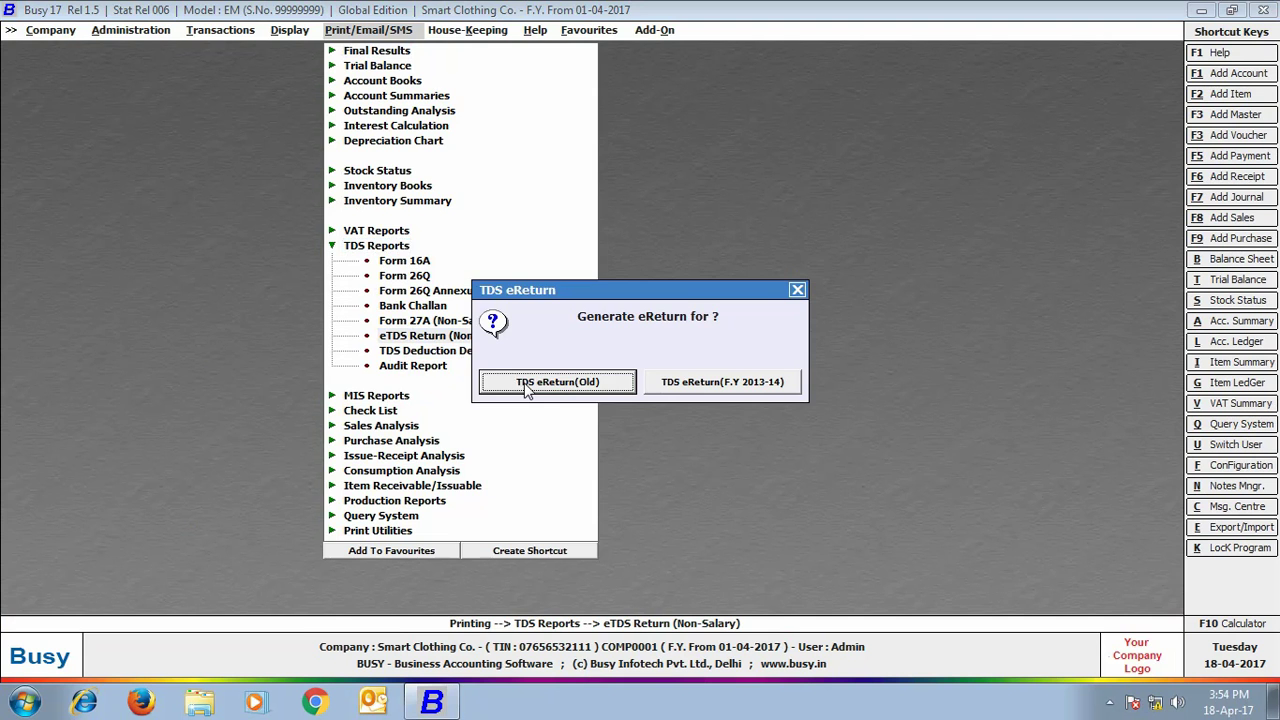
click(526, 388)
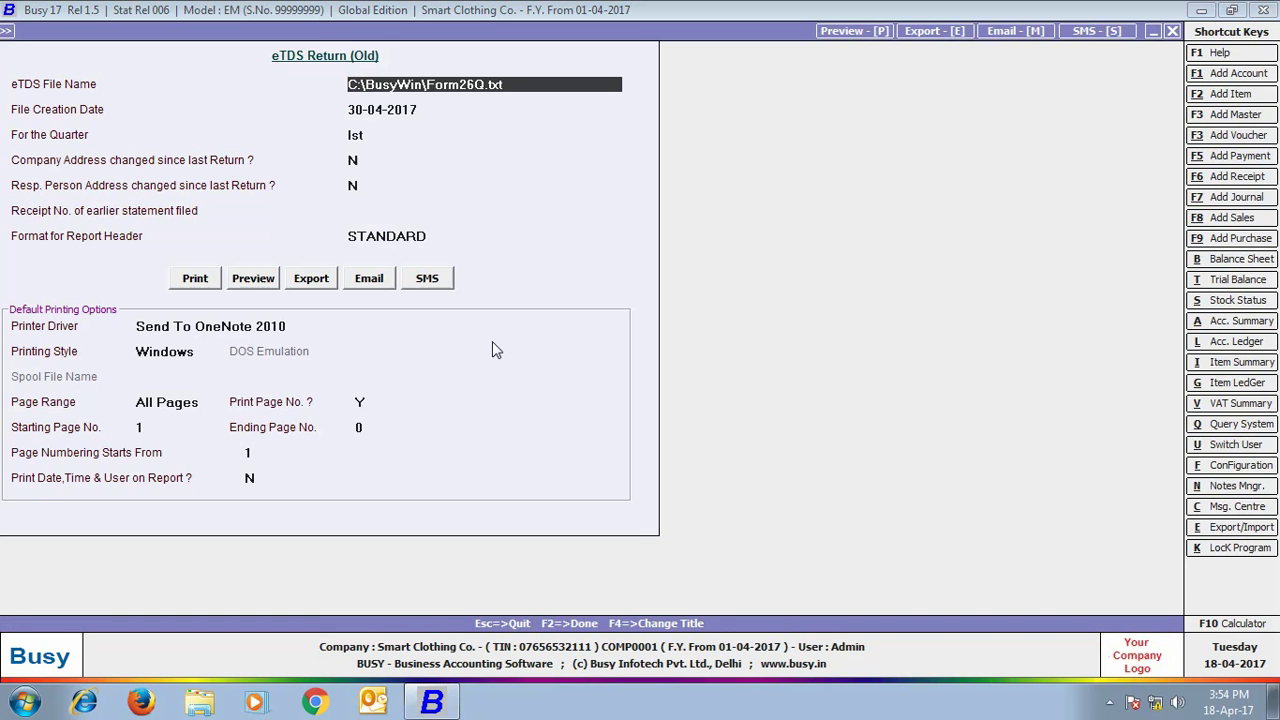
click(1172, 31)
key(super+d)
key(super+e)
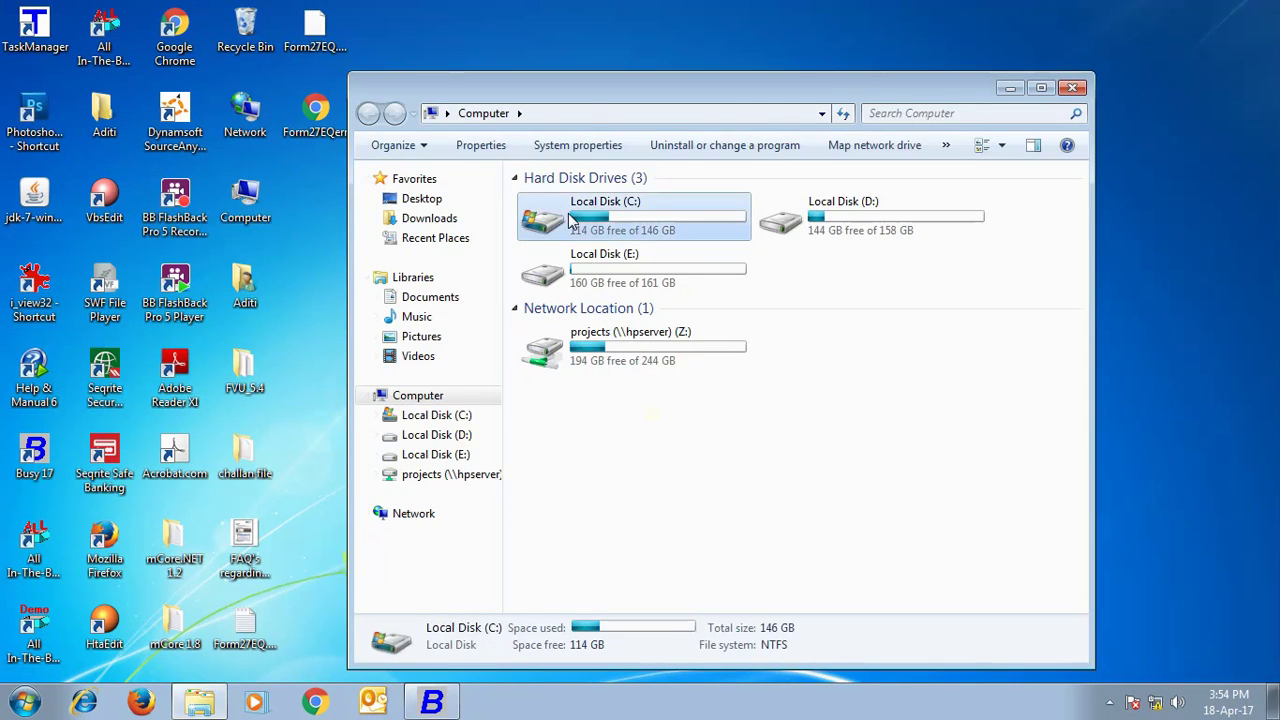
Open C:\BusyWin\Form26Q to check the exported file, then close it.
double_click(600, 212)
double_click(563, 203)
double_click(556, 477)
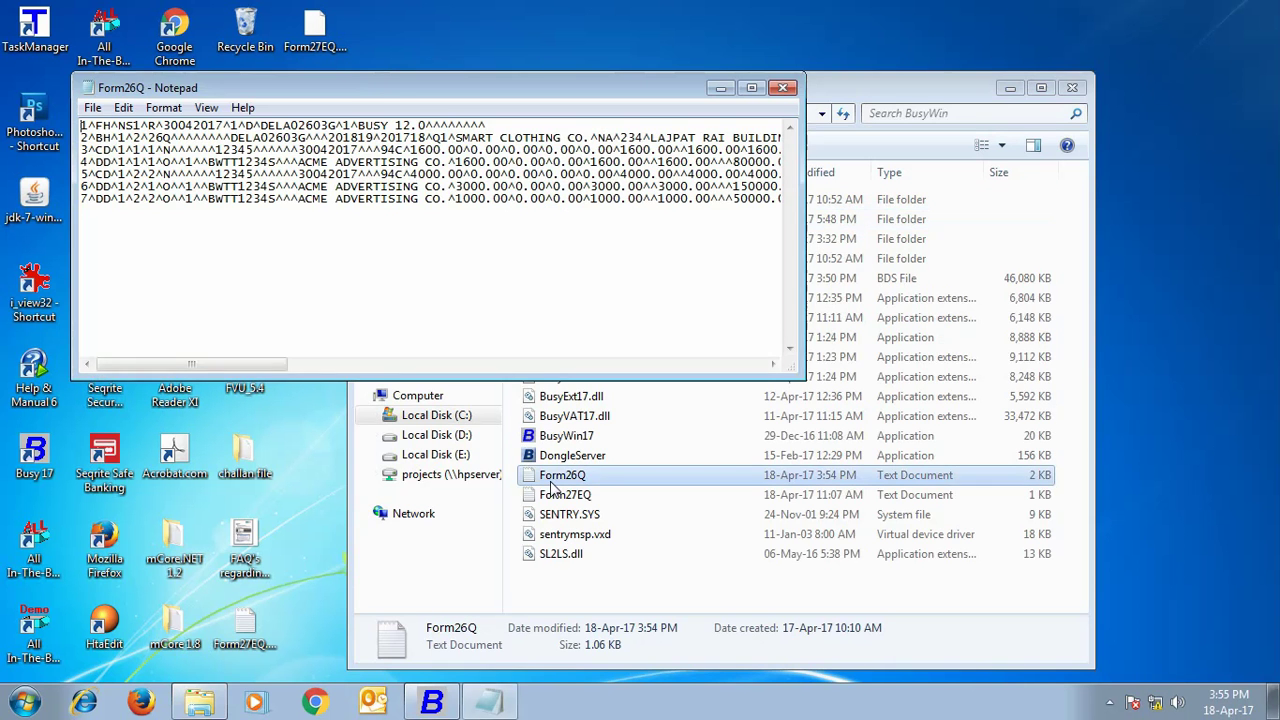
click(787, 90)
Run TDS_STANDALONE_FVU_5.4 from the FVU_5.4 folder.
key(alt+F4)
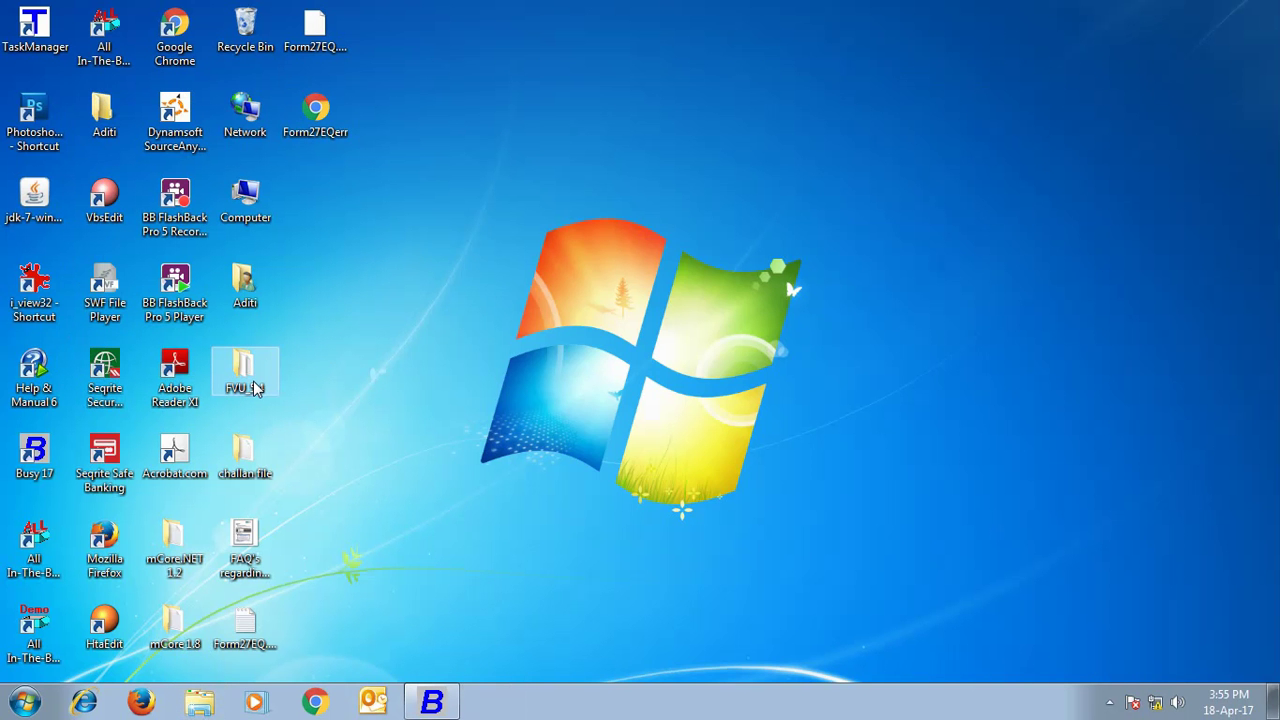
double_click(255, 388)
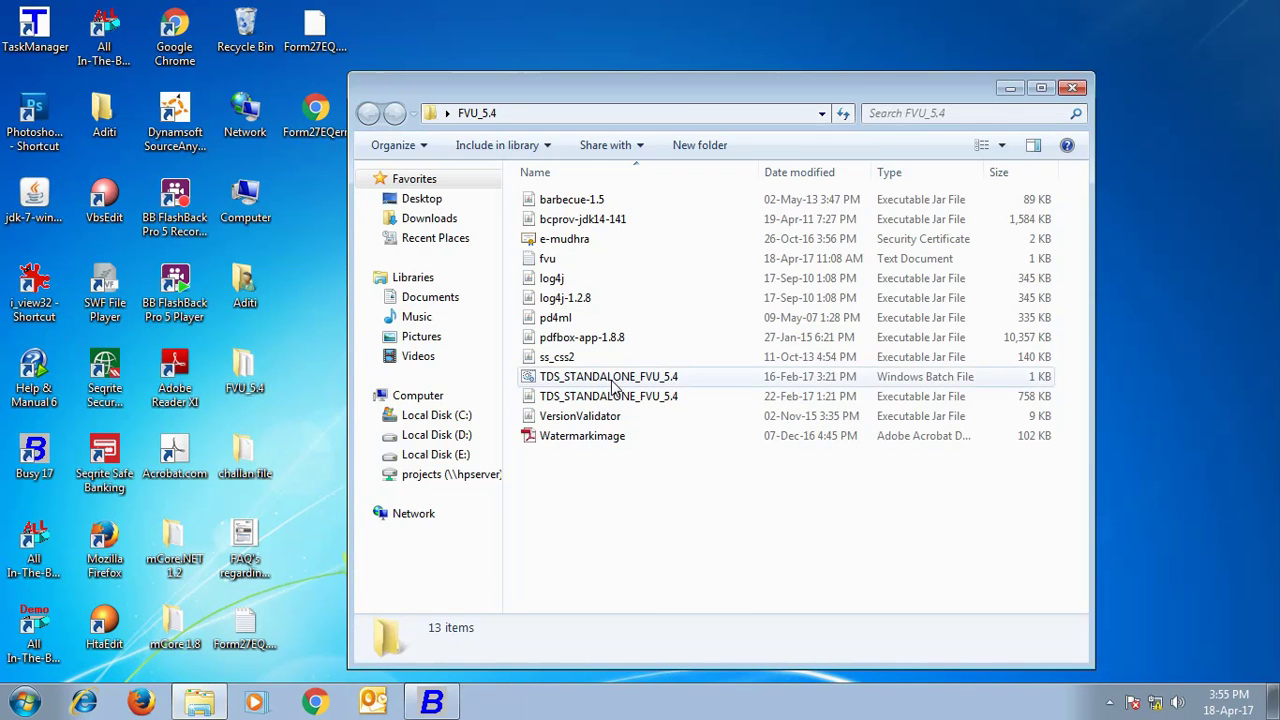
double_click(600, 376)
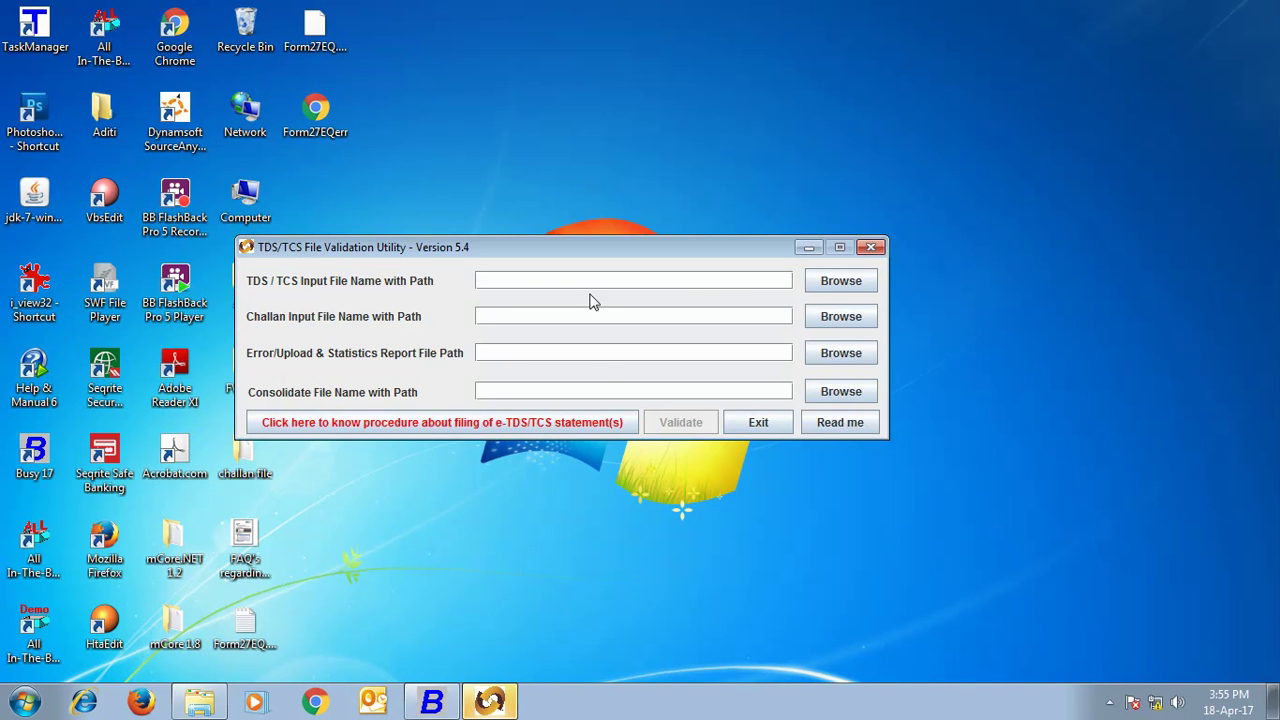
Set C:\BusyWin\Form26Q.txt as the TDS/TCS input file.
click(840, 281)
click(639, 218)
click(534, 297)
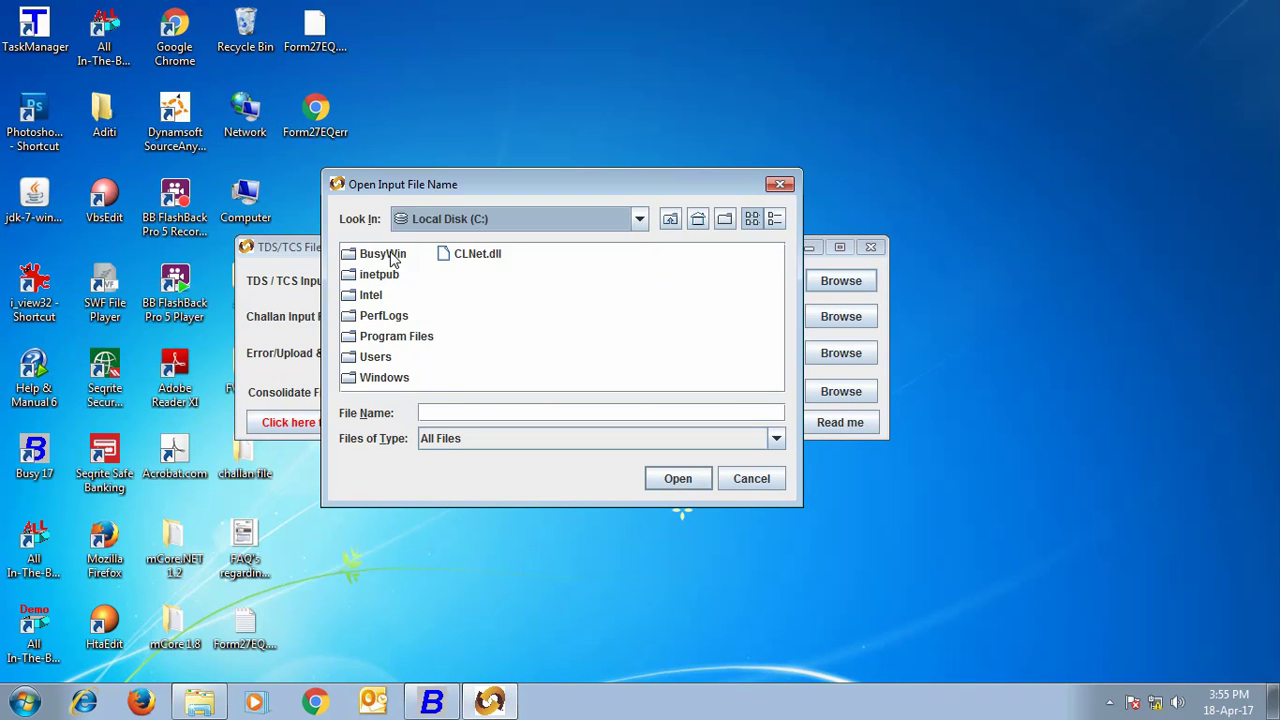
double_click(380, 253)
click(622, 253)
click(675, 478)
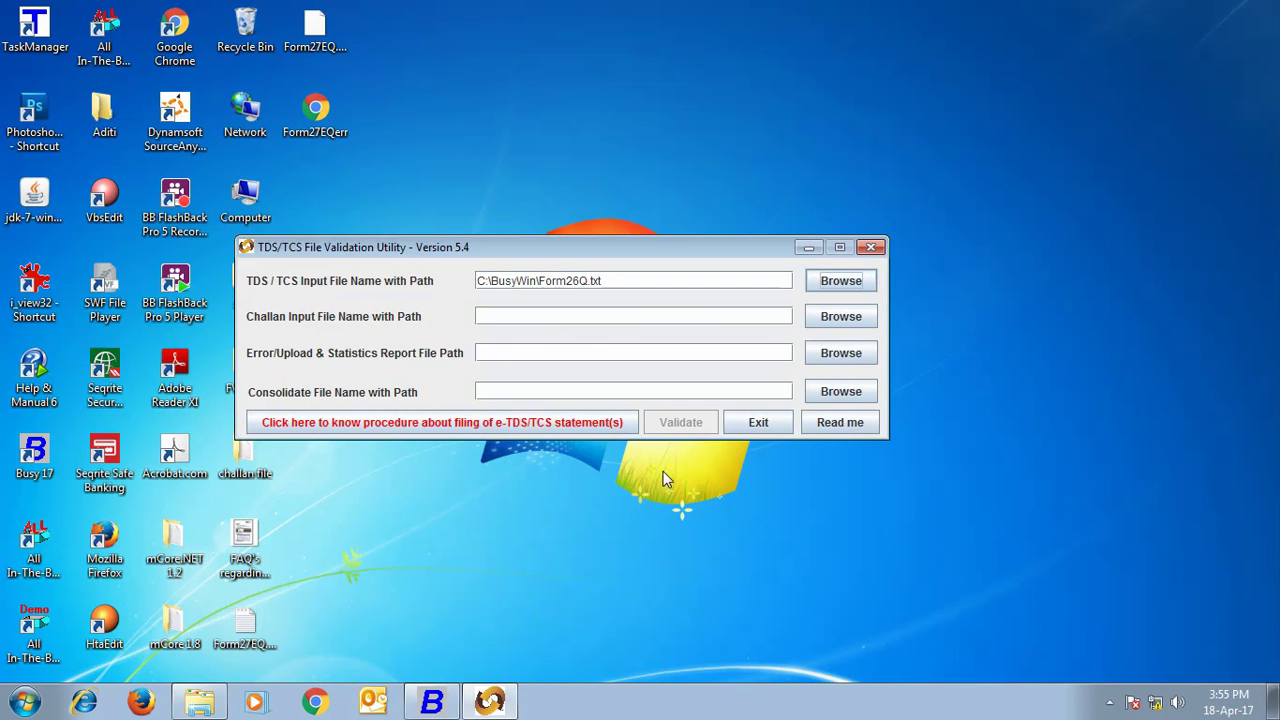
click(810, 325)
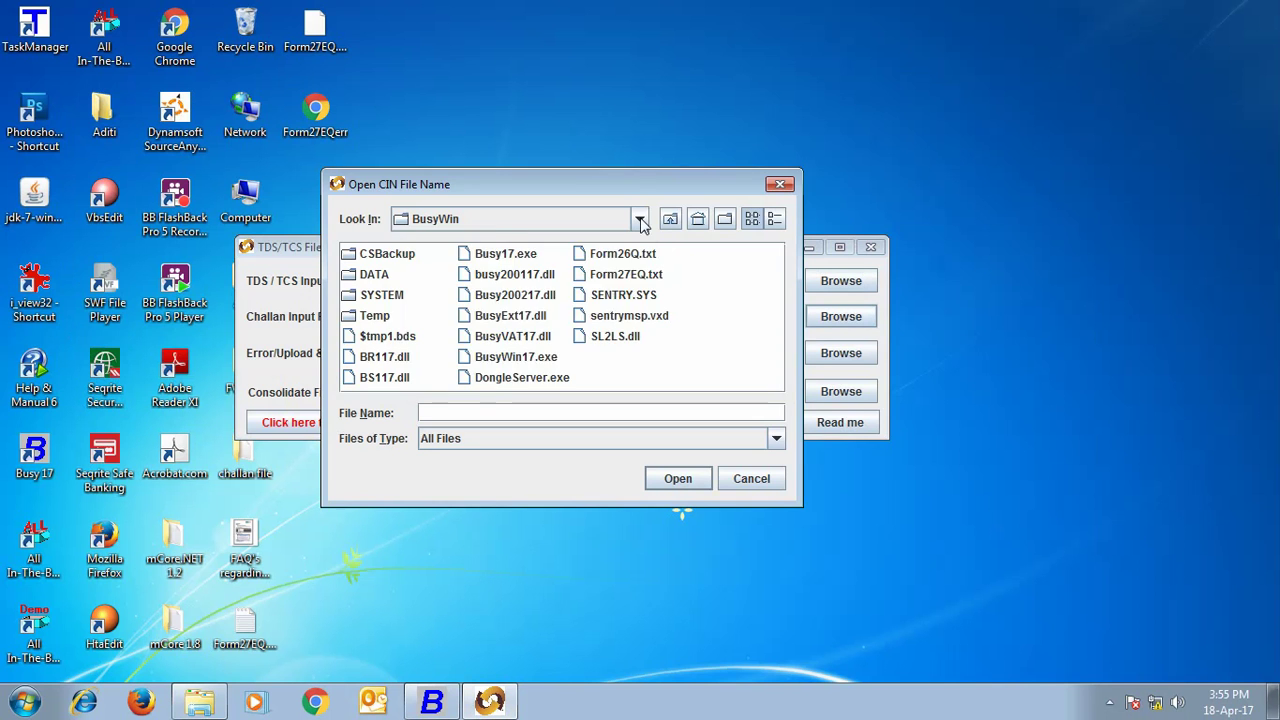
click(639, 218)
scroll(460, 300, up, 3)
click(443, 261)
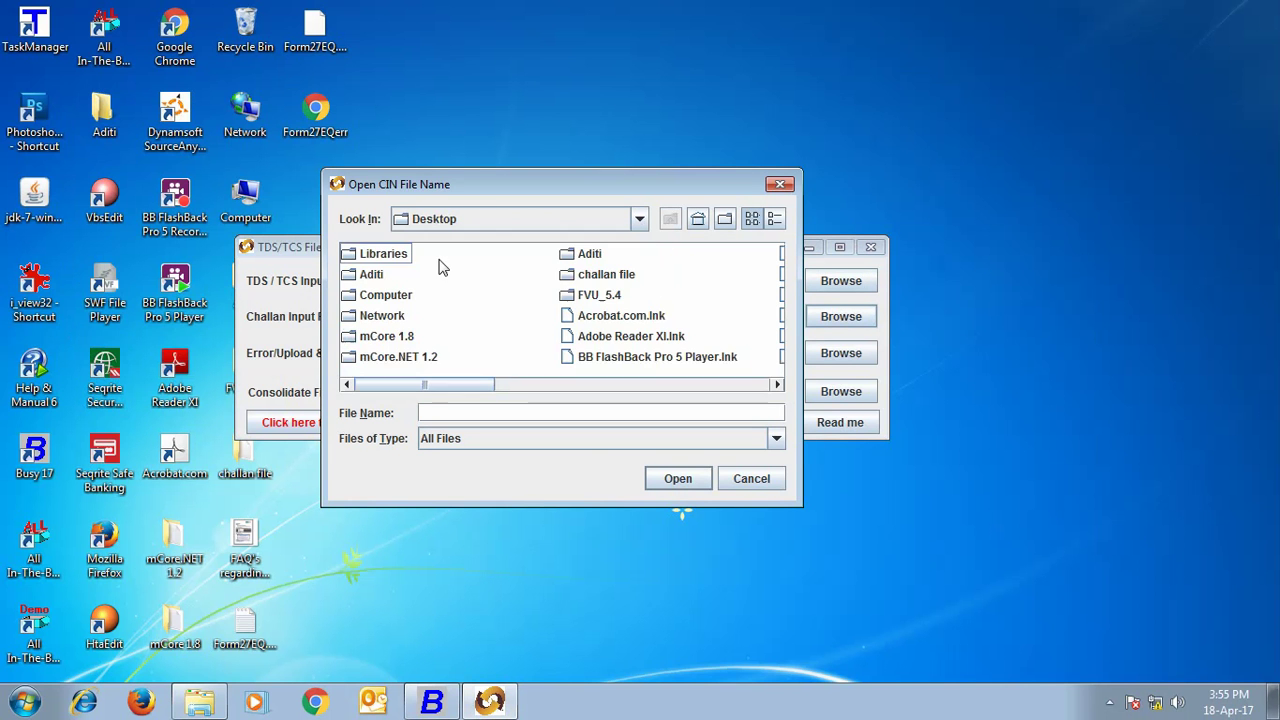
click(596, 277)
double_click(596, 277)
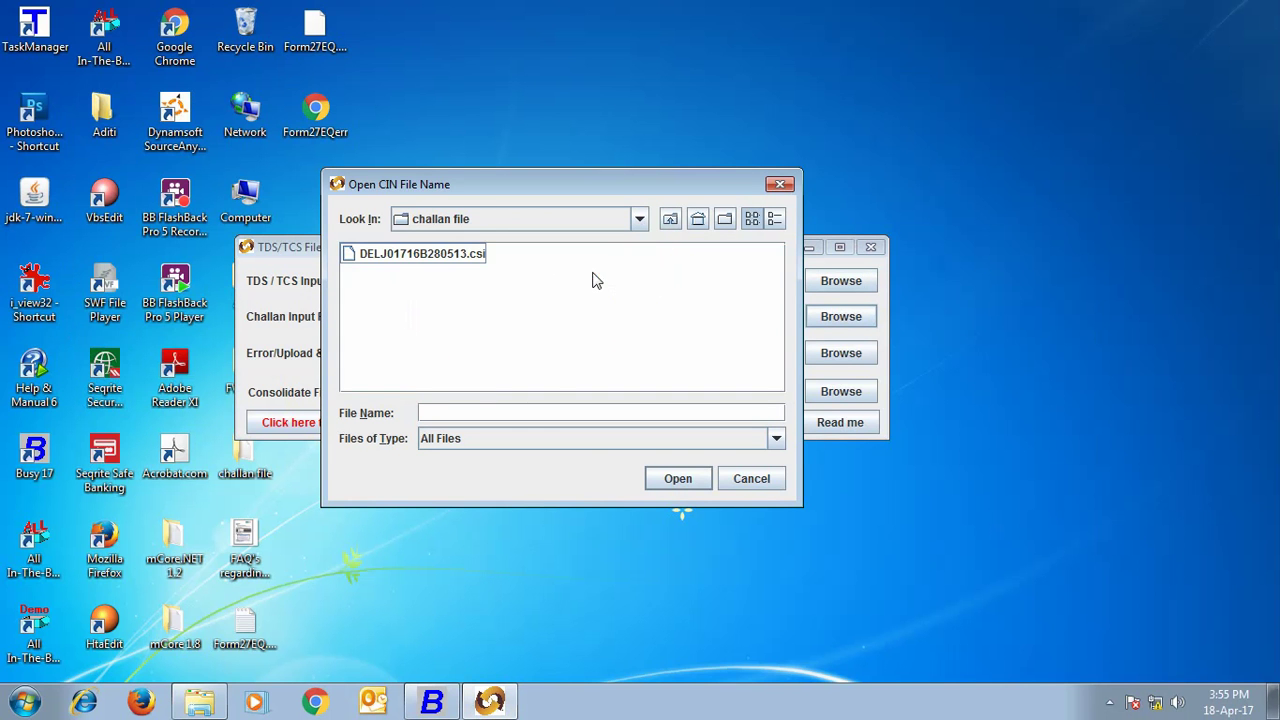
click(441, 264)
click(667, 480)
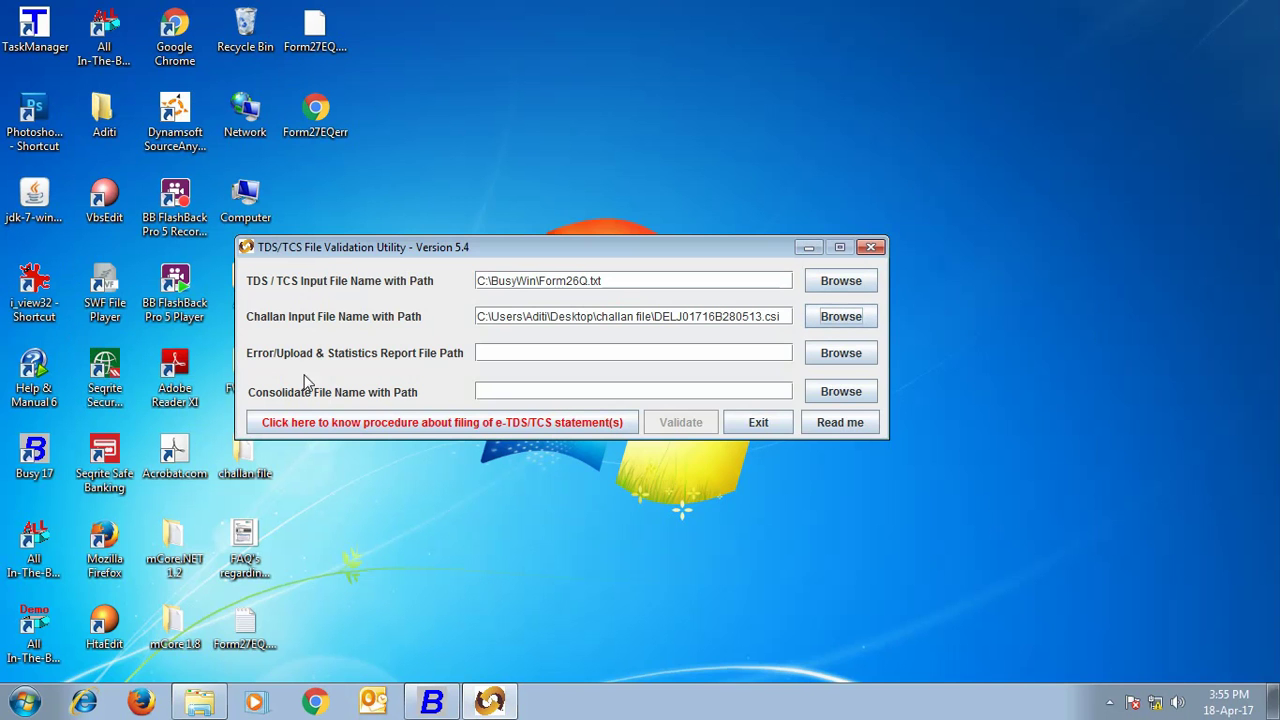
Save the error report to the Desktop, validate Form 26Q, and minimize the utility.
click(853, 357)
click(638, 223)
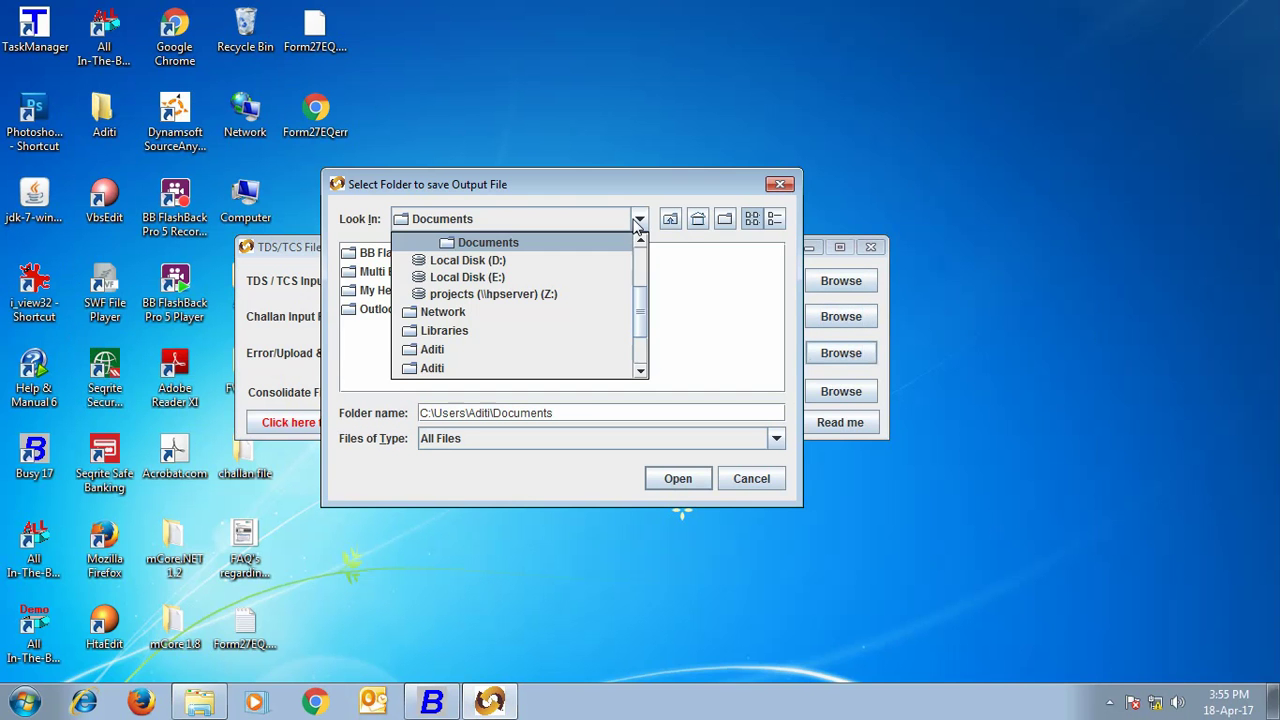
scroll(641, 302, up, 3)
click(443, 262)
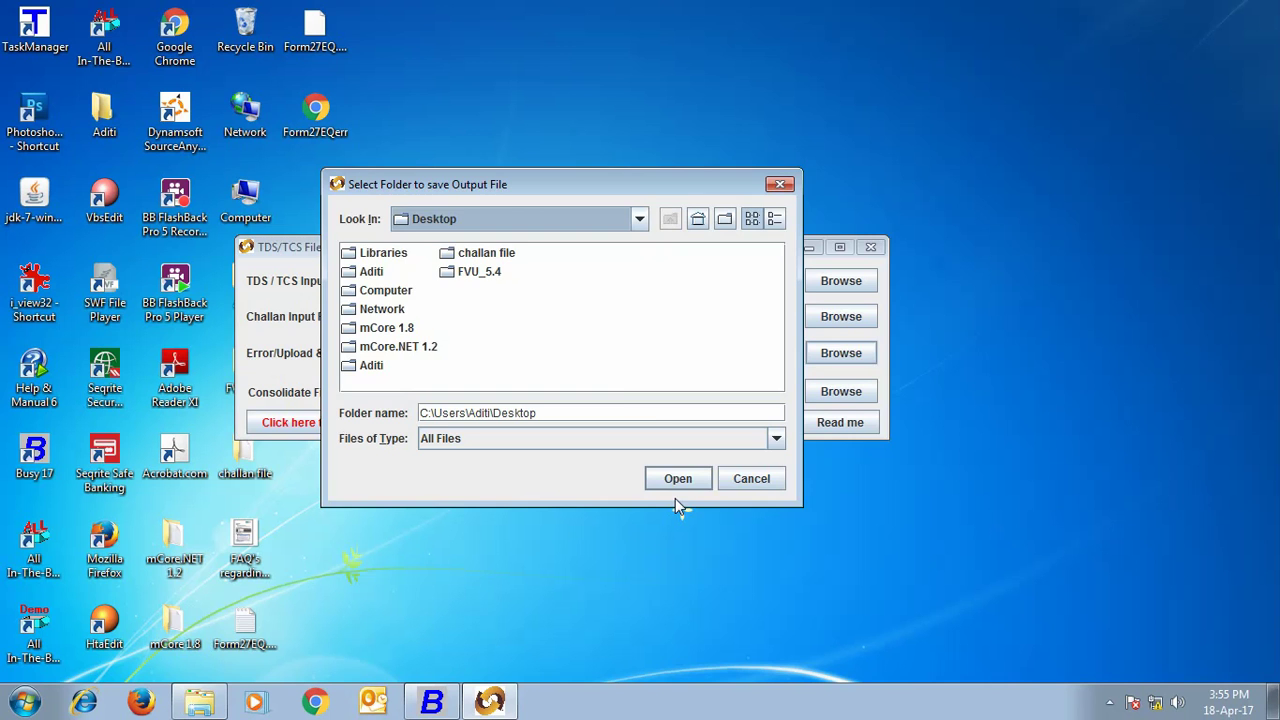
click(676, 479)
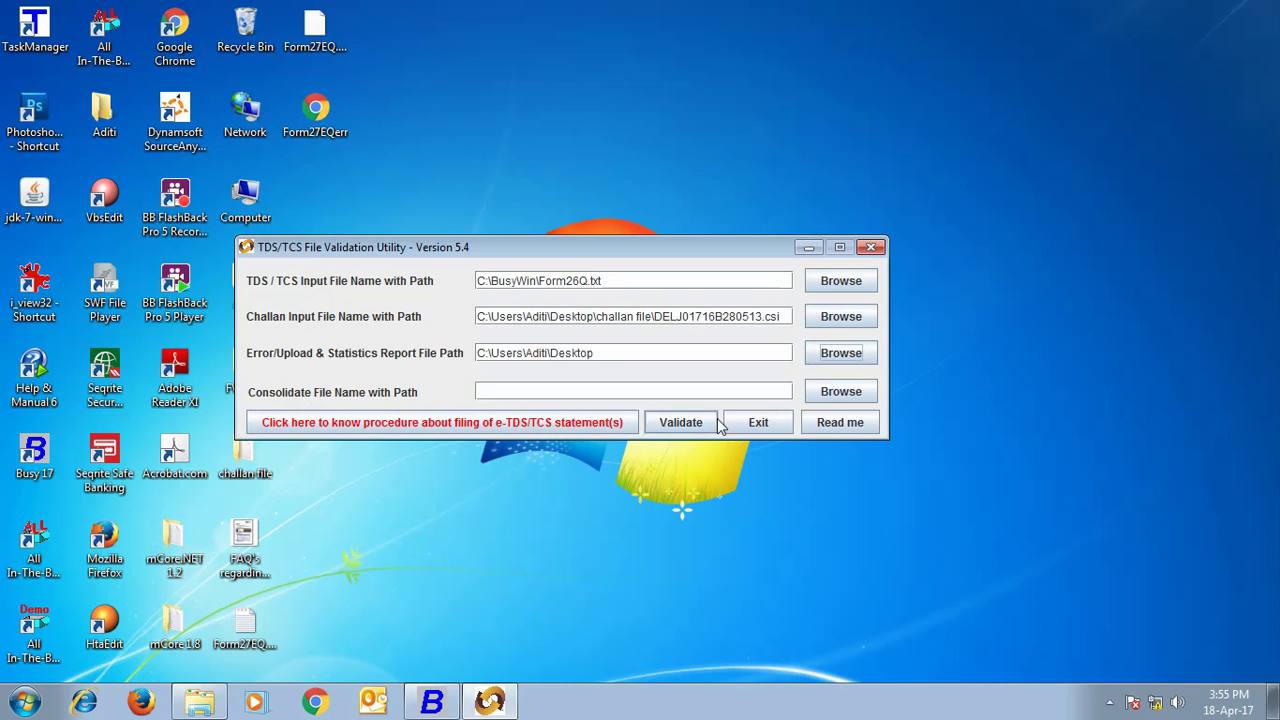
click(681, 422)
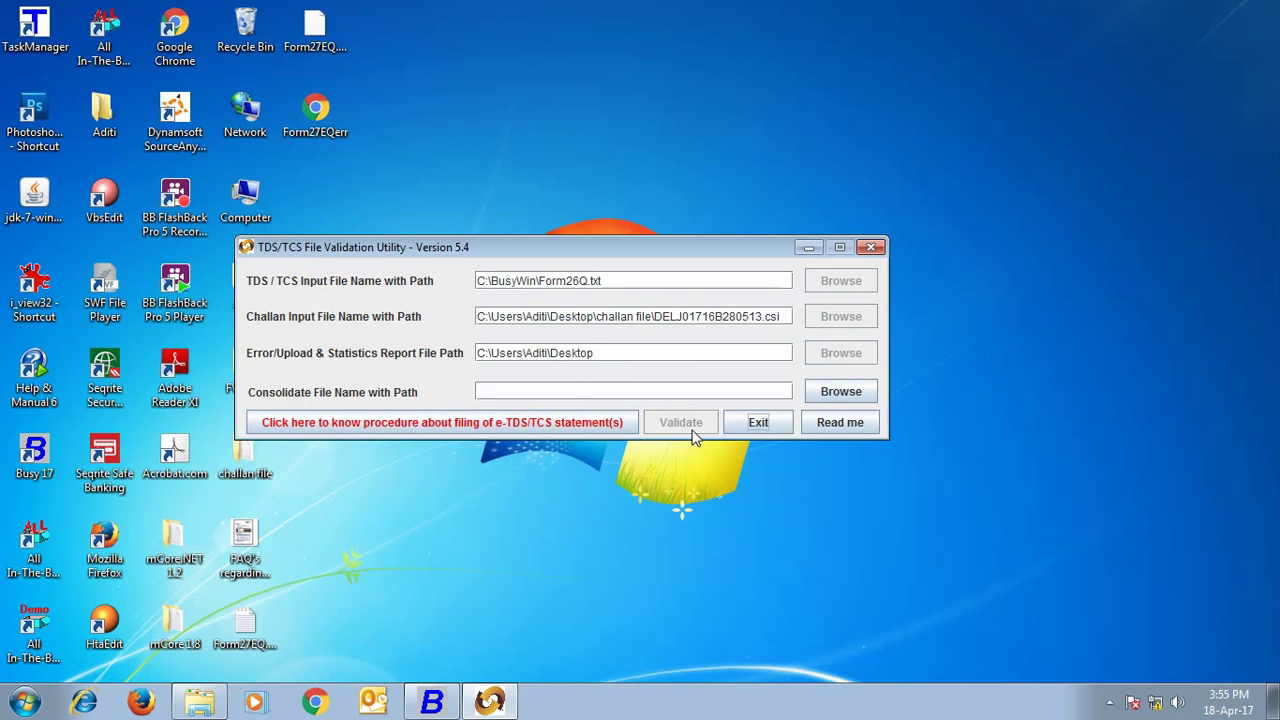
click(808, 247)
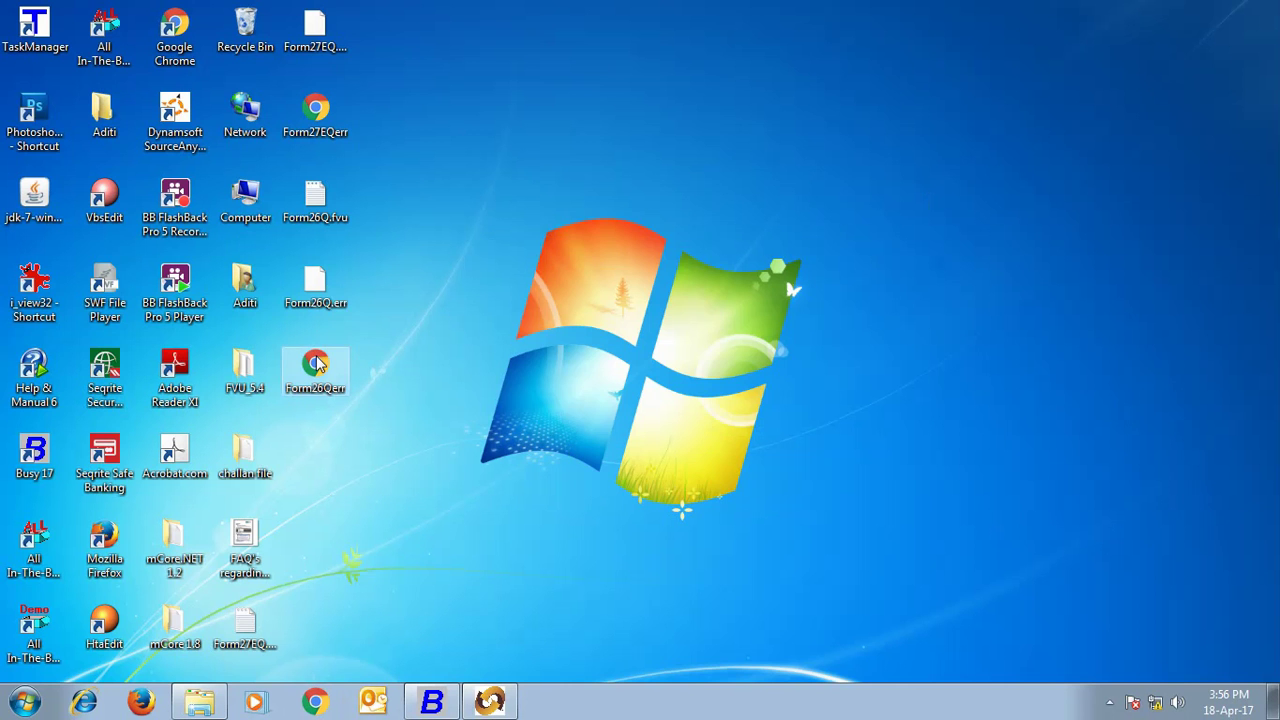
double_click(318, 366)
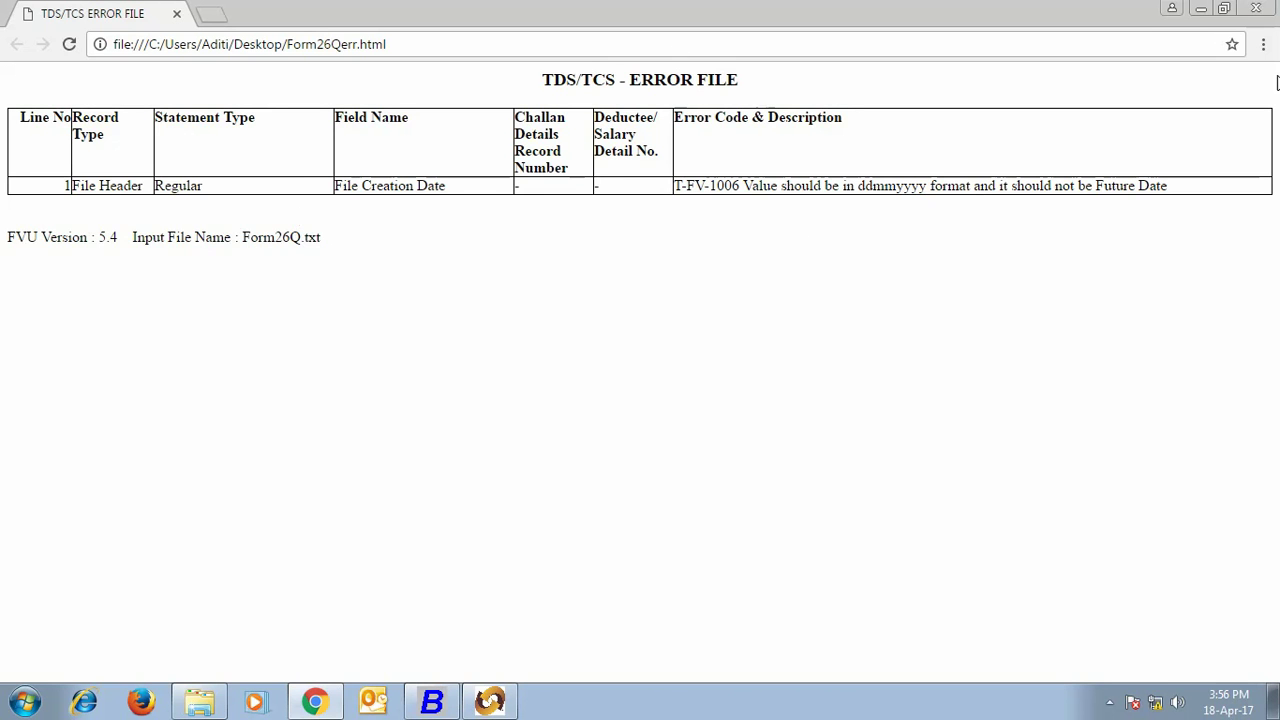
click(1260, 8)
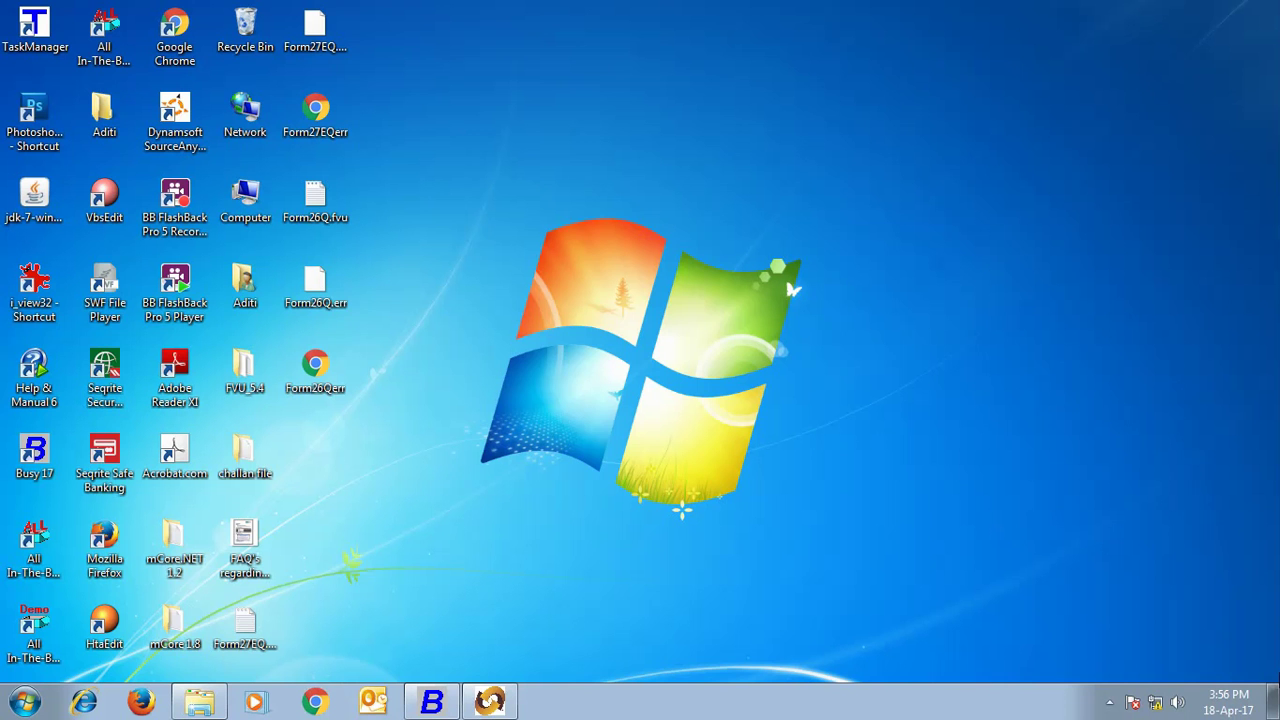